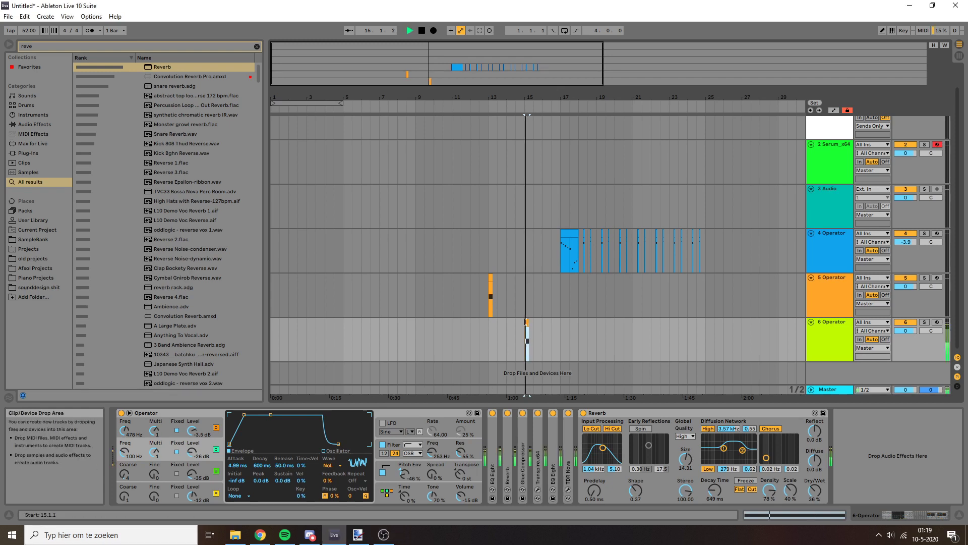
Audition the existing clips on tracks 4 and 5, and inspect the device chains of tracks 4–6.
{"action": "key", "text": "space"}
{"action": "left_click", "coordinate": [491, 278]}
{"action": "key", "text": "space"}
{"action": "left_click", "coordinate": [572, 236]}
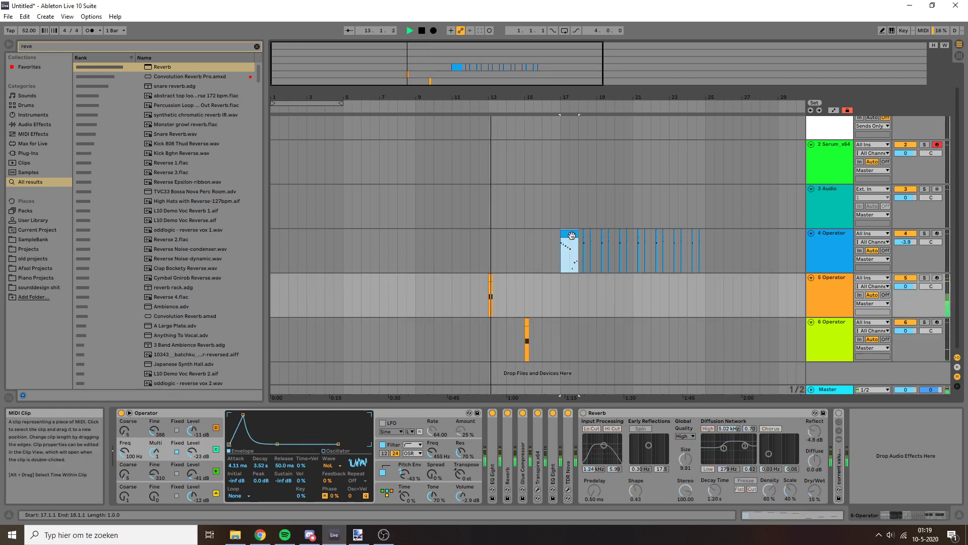
{"action": "key", "text": "space"}
{"action": "key", "text": "space"}
{"action": "key", "text": "space"}
{"action": "left_click", "coordinate": [590, 230]}
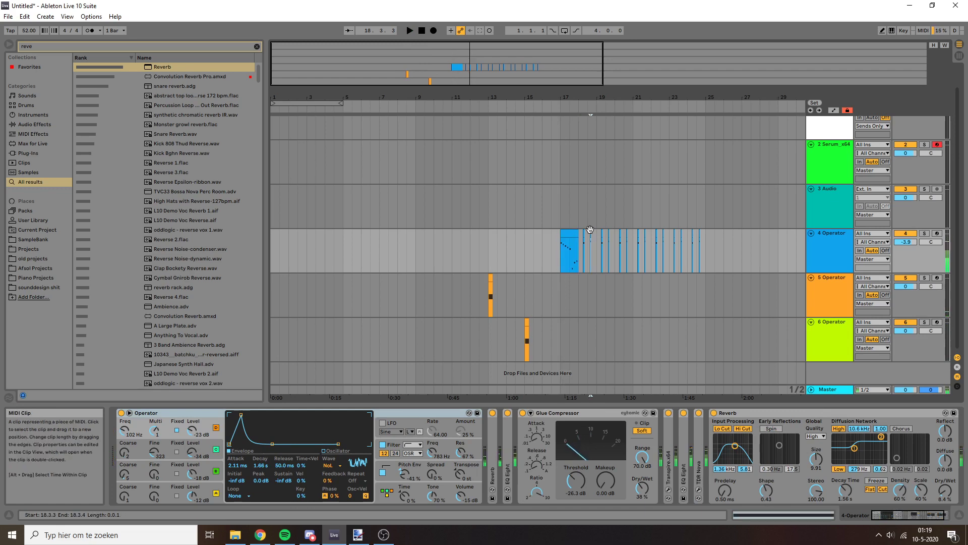
{"action": "key", "text": "space"}
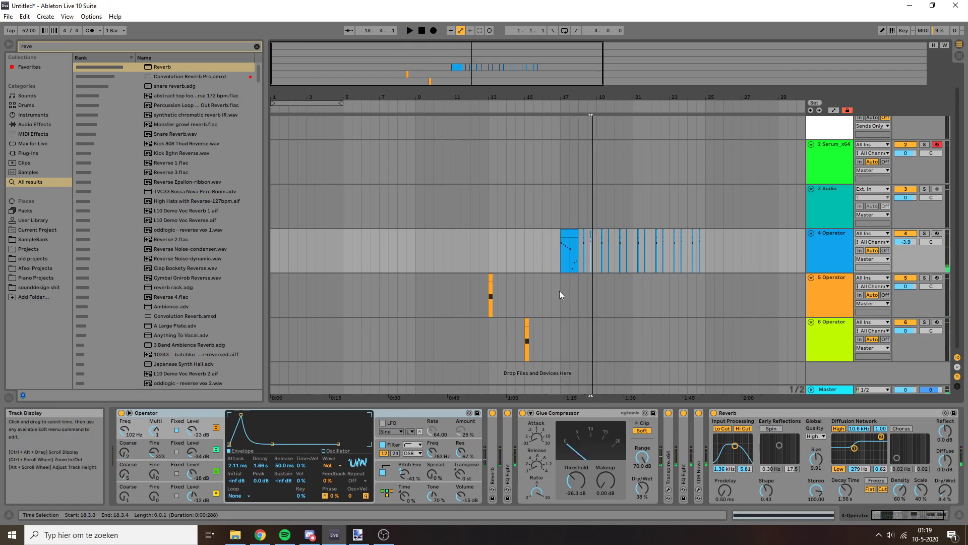
{"action": "left_click", "coordinate": [842, 249]}
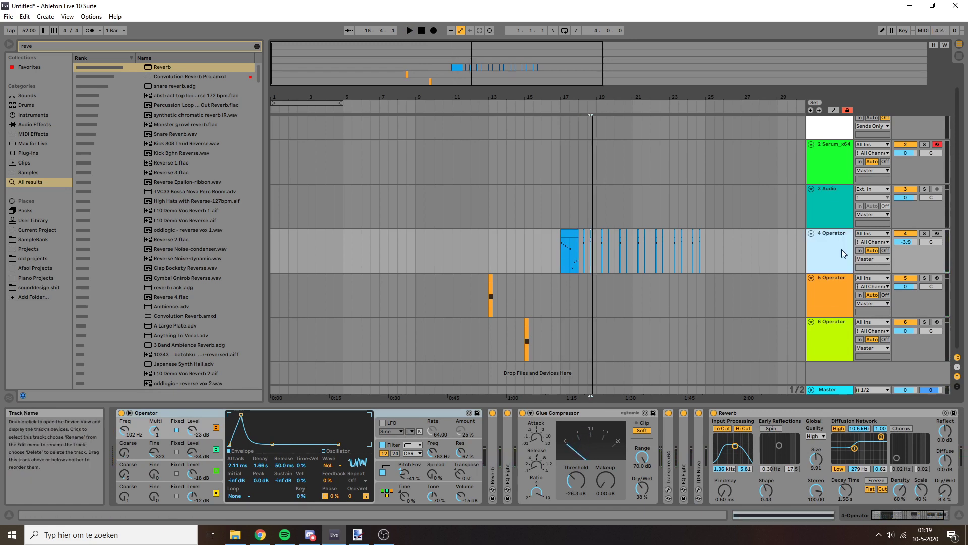
{"action": "left_click", "coordinate": [830, 287]}
{"action": "left_click", "coordinate": [832, 330]}
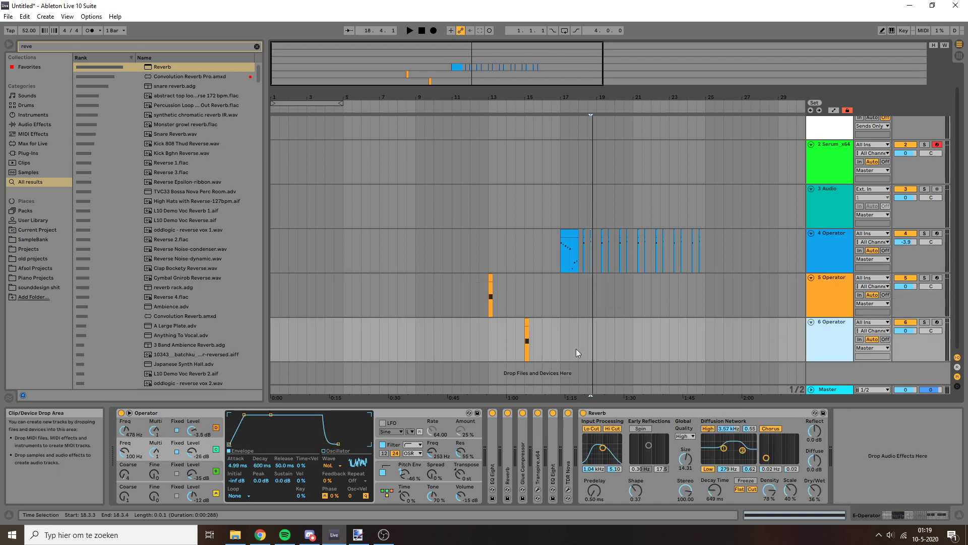
Zoom in around bar 18 and play from 18.2.1 to hear track 4's clip, then select track 6.
{"action": "left_click_drag", "start_coordinate": [497, 54], "coordinate": [449, 57]}
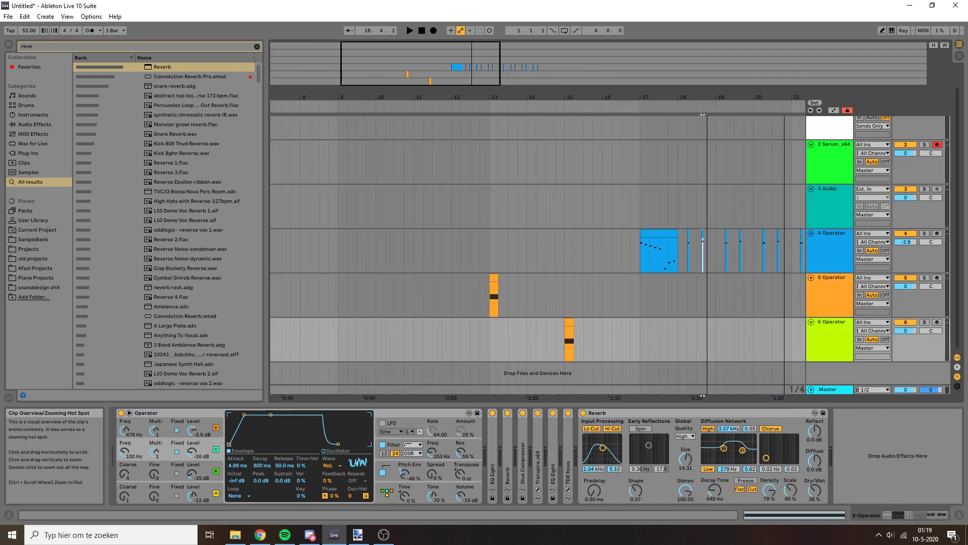
{"action": "left_click", "coordinate": [658, 234]}
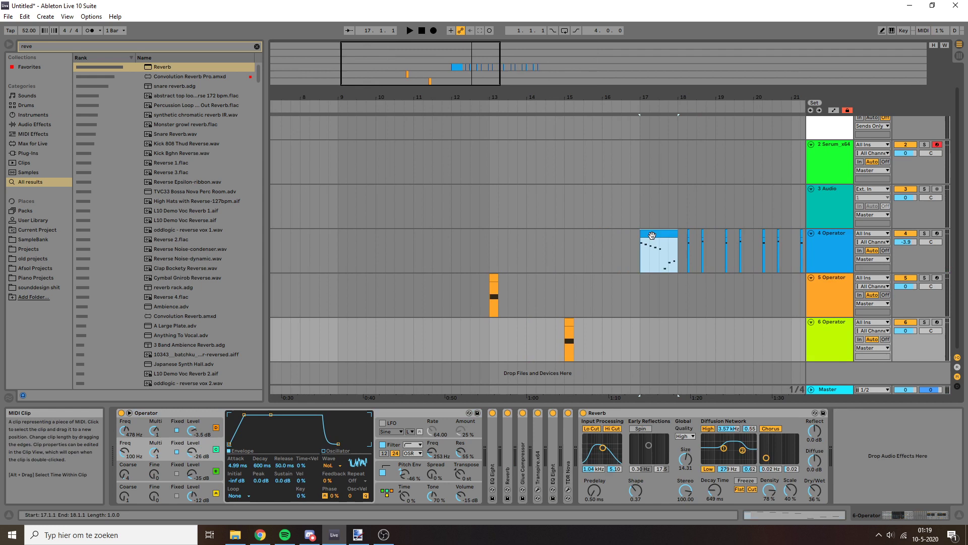
{"action": "left_click", "coordinate": [688, 233]}
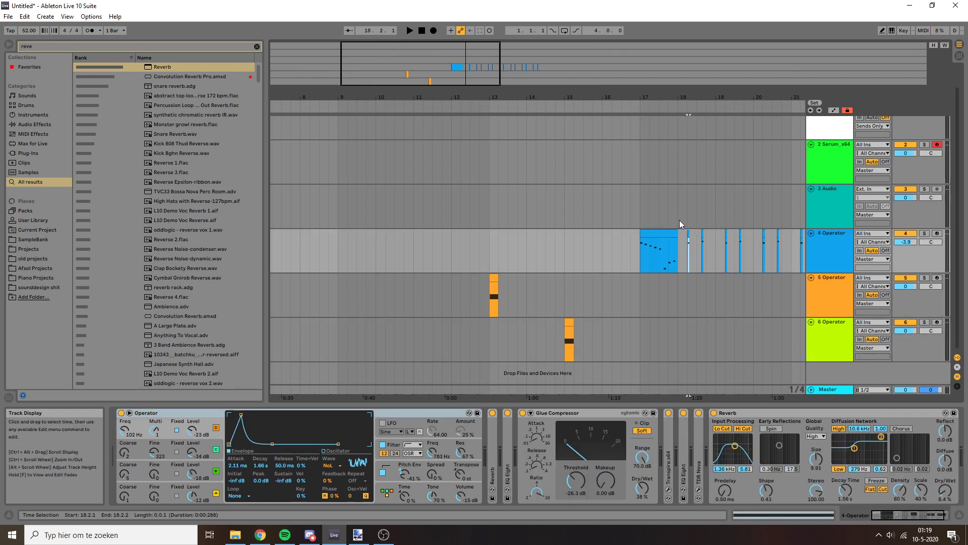
{"action": "key", "text": "space"}
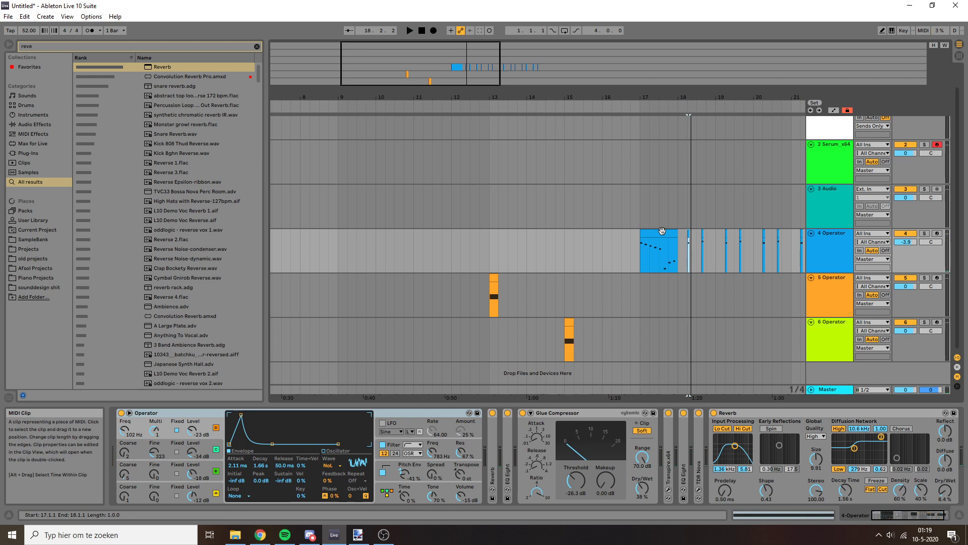
{"action": "left_click_drag", "start_coordinate": [686, 97], "coordinate": [546, 138]}
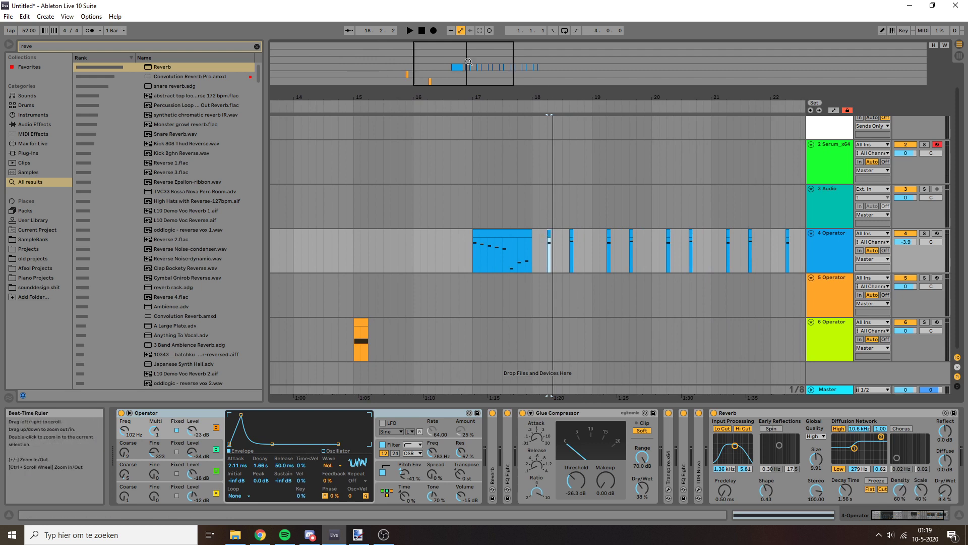
{"action": "left_click_drag", "start_coordinate": [516, 97], "coordinate": [481, 102]}
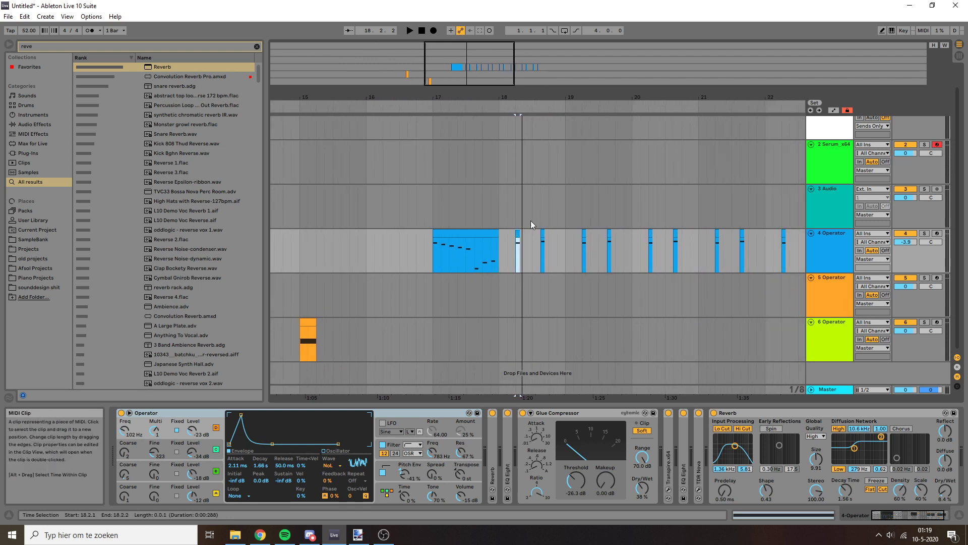
{"action": "left_click_drag", "start_coordinate": [498, 97], "coordinate": [616, 45]}
{"action": "left_click", "coordinate": [597, 231]}
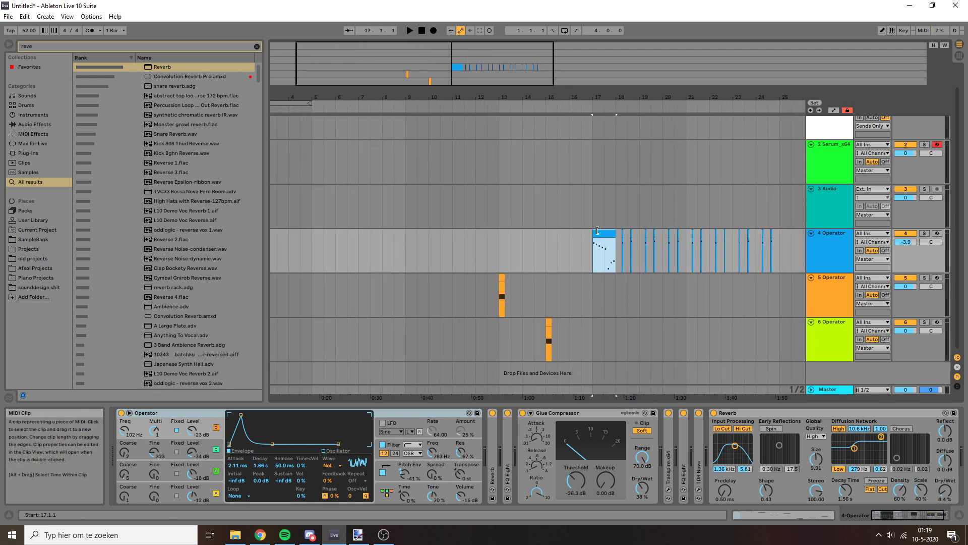
{"action": "left_click", "coordinate": [844, 321]}
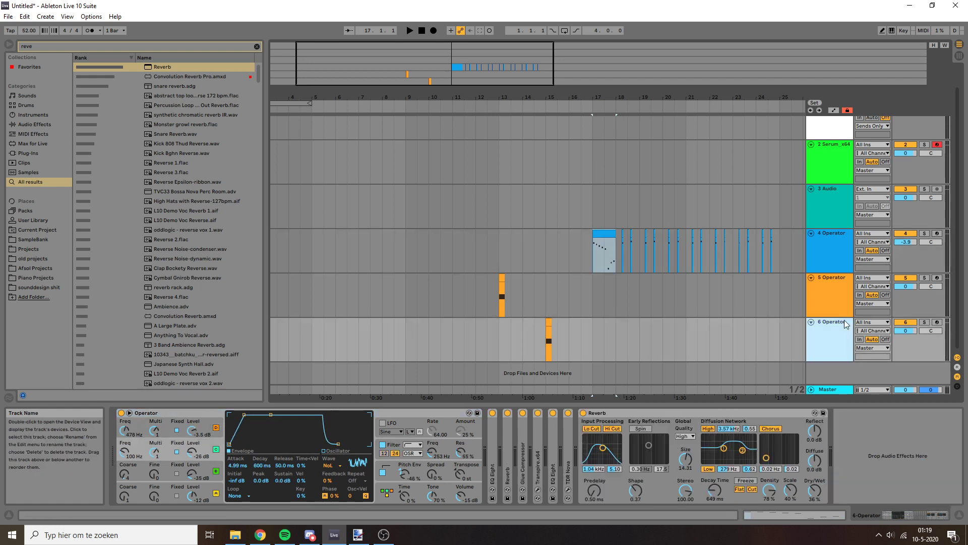
Create a new MIDI track loaded with Operator from a browser search.
{"action": "key", "text": "ctrl+shift+t"}
{"action": "key", "text": "ctrl+f"}
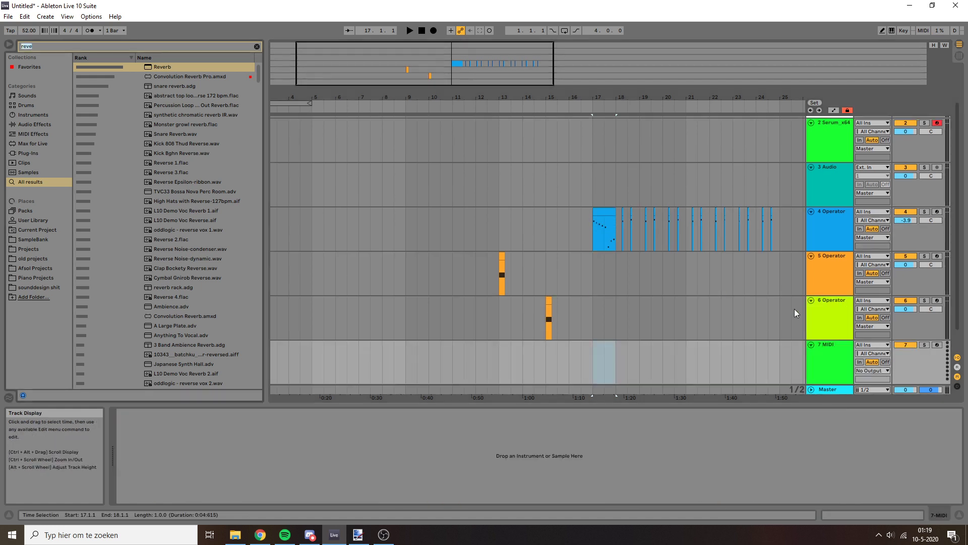
{"action": "type", "text": "operator"}
{"action": "key", "text": "Down"}
{"action": "key", "text": "Return"}
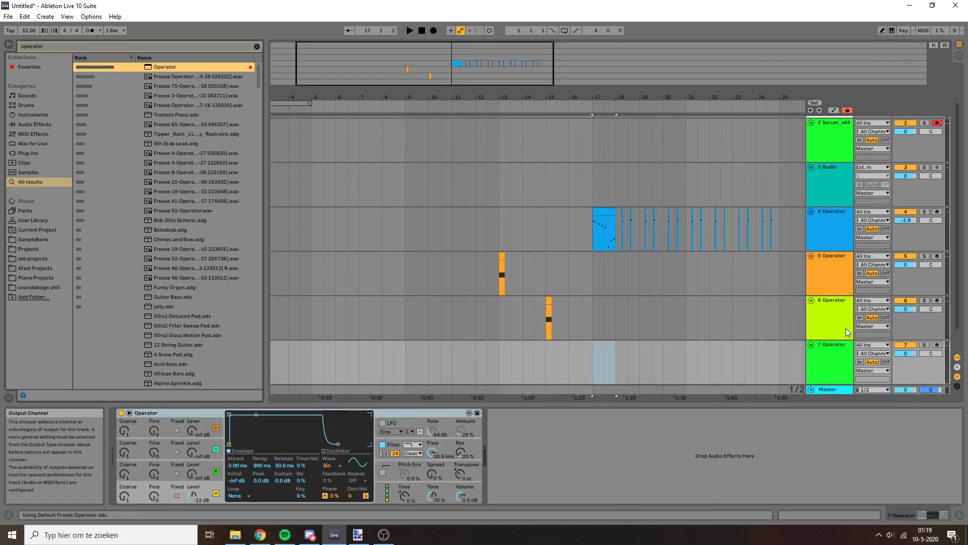
Paste track 6's orange percussion clip onto track 7 at bar 9 and view its notes.
{"action": "left_click", "coordinate": [548, 307]}
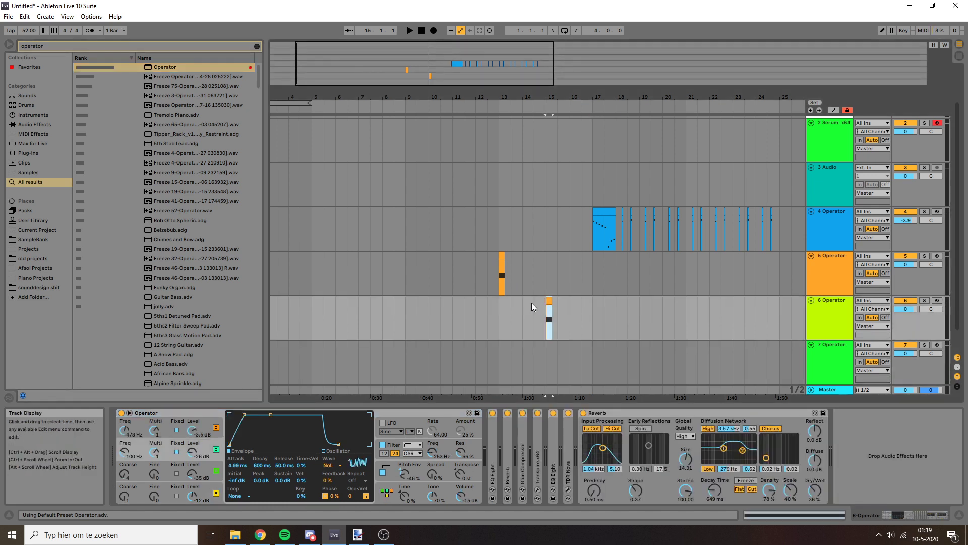
{"action": "left_click", "coordinate": [403, 355]}
{"action": "key", "text": "ctrl+v"}
{"action": "mouse_move", "coordinate": [363, 64]}
{"action": "left_mouse_down"}
{"action": "mouse_move", "coordinate": [352, 86]}
{"action": "mouse_move", "coordinate": [366, 115]}
{"action": "left_mouse_up"}
{"action": "double_click", "coordinate": [398, 358]}
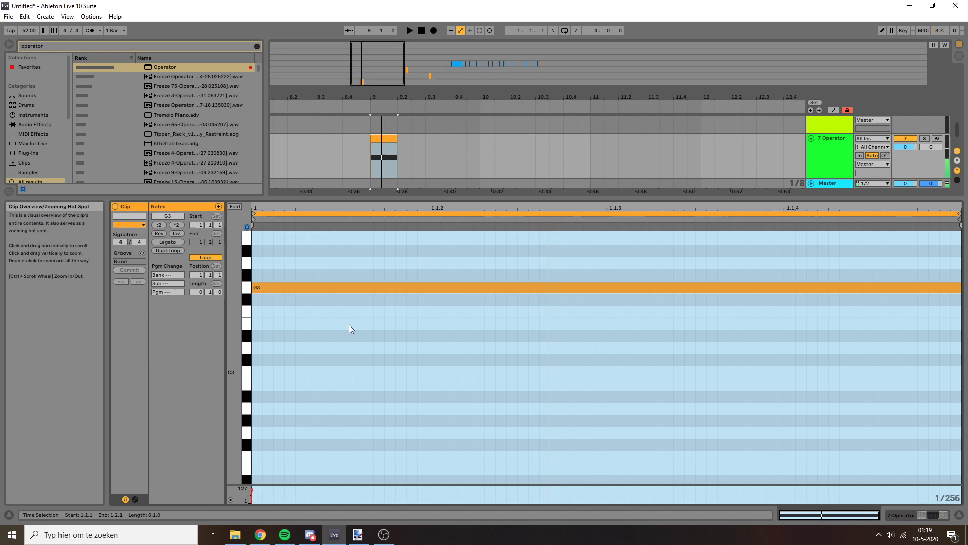
{"action": "left_click", "coordinate": [908, 515]}
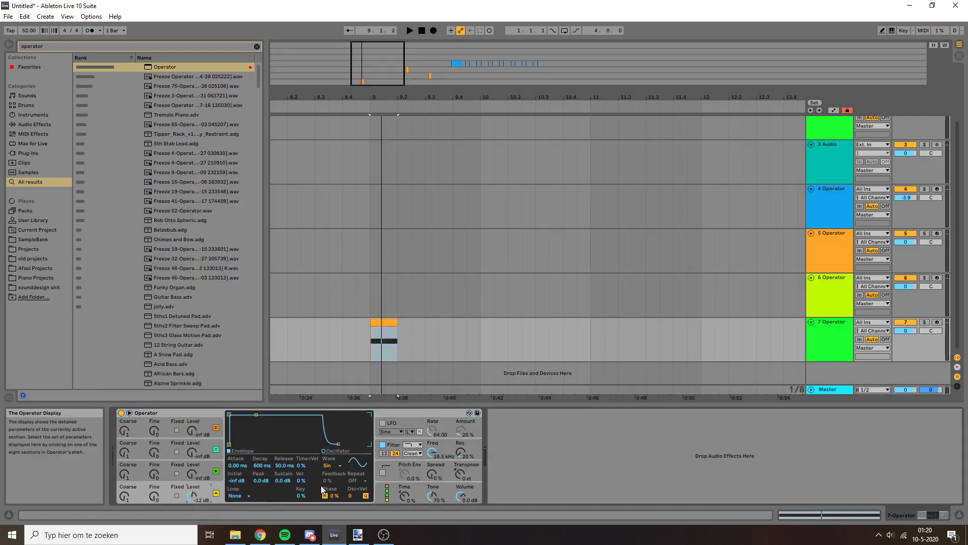
{"action": "left_click", "coordinate": [384, 491]}
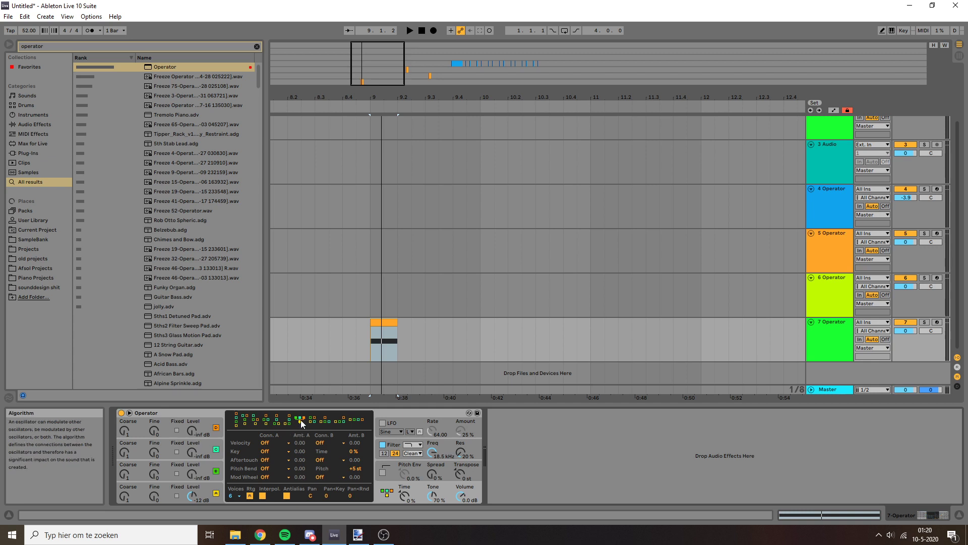
{"action": "left_click", "coordinate": [216, 464]}
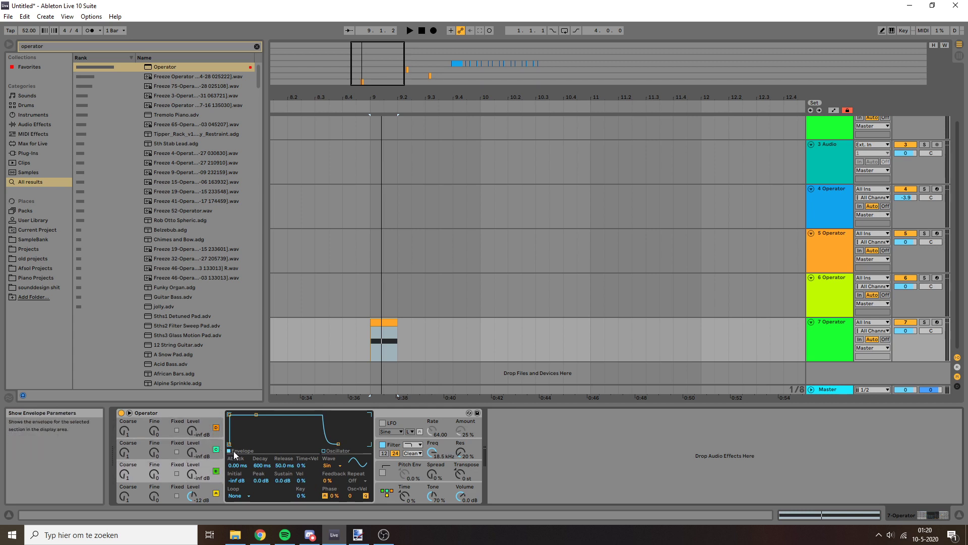
{"action": "left_click", "coordinate": [384, 492]}
{"action": "left_click", "coordinate": [237, 423]}
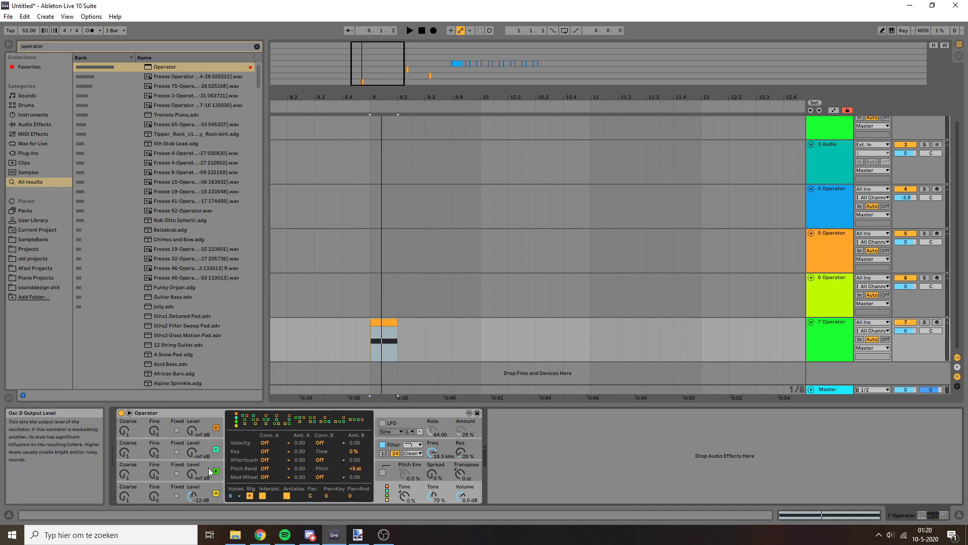
{"action": "left_click", "coordinate": [209, 424]}
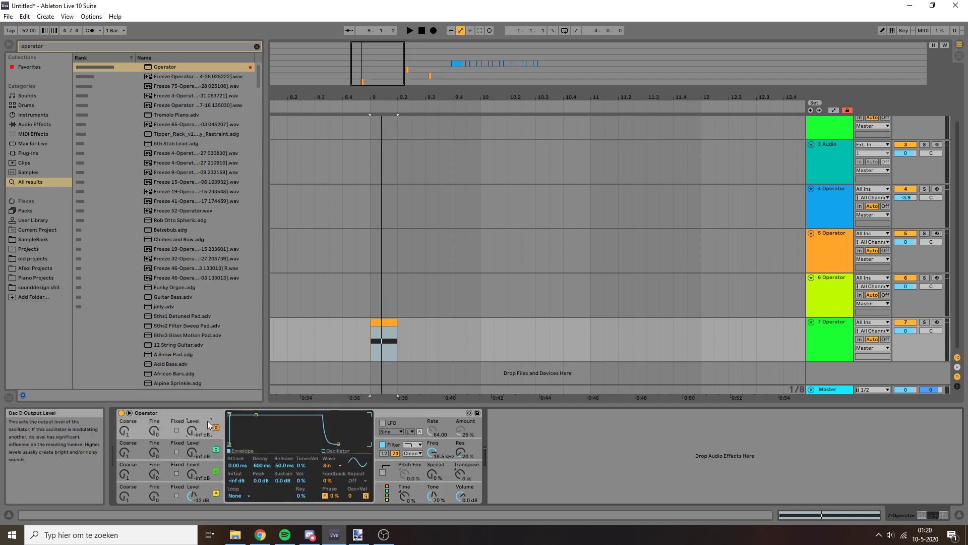
{"action": "left_click", "coordinate": [214, 446]}
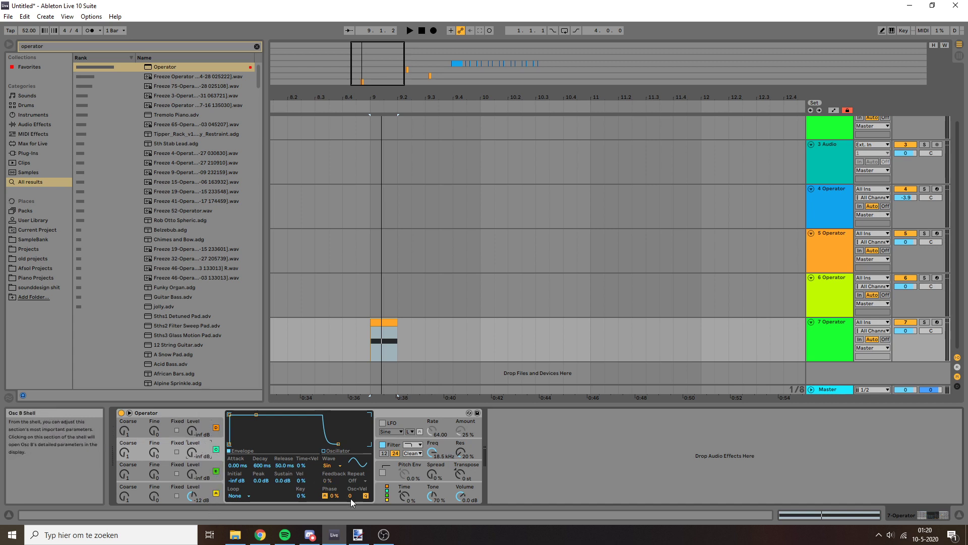
{"action": "left_click", "coordinate": [371, 486]}
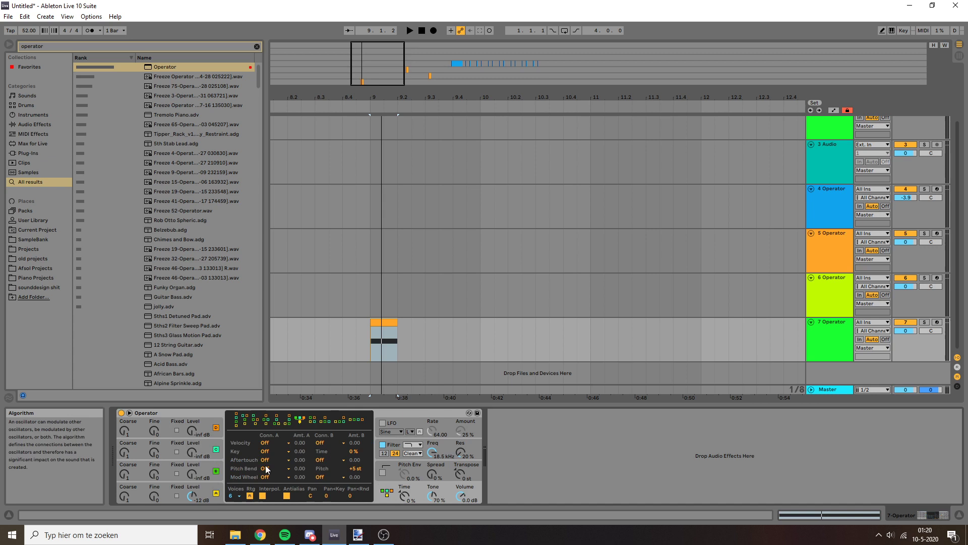
{"action": "left_click", "coordinate": [209, 467]}
{"action": "left_click", "coordinate": [208, 451]}
{"action": "left_click", "coordinate": [206, 431]}
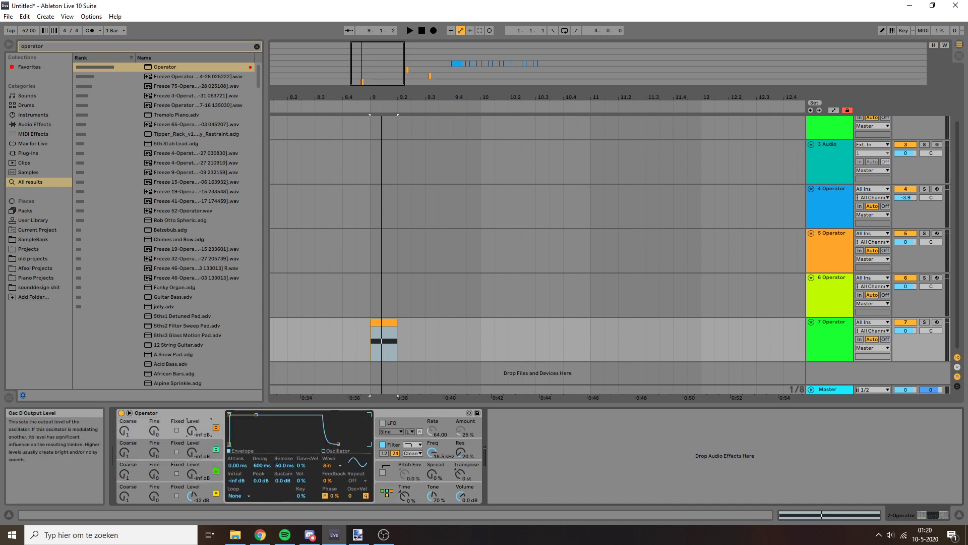
{"action": "left_click", "coordinate": [219, 477]}
Drag Operator's envelope to a 152 ms decay with sustain at -inf dB, auditioning the clip.
{"action": "left_click", "coordinate": [380, 323]}
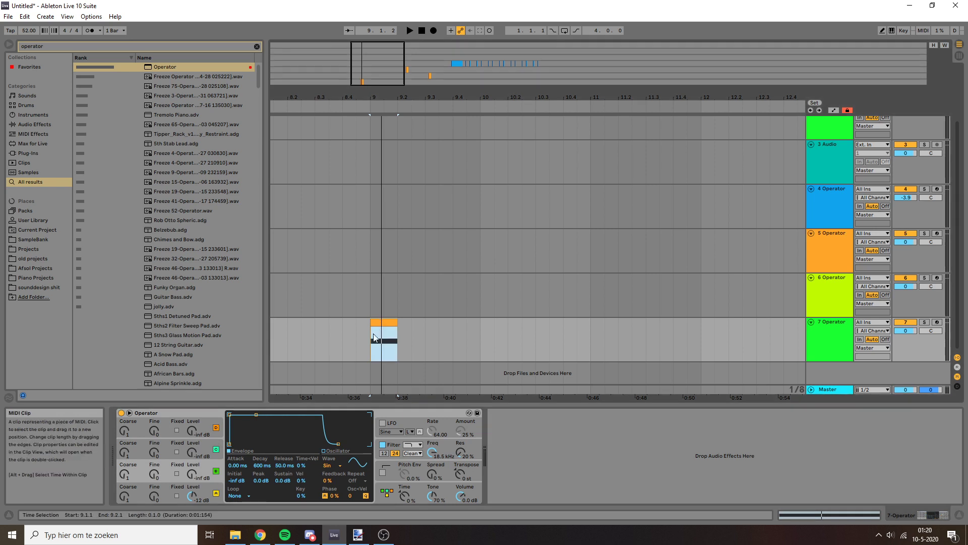
{"action": "key", "text": "space"}
{"action": "key", "text": "space"}
{"action": "left_click_drag", "start_coordinate": [256, 415], "coordinate": [248, 443]}
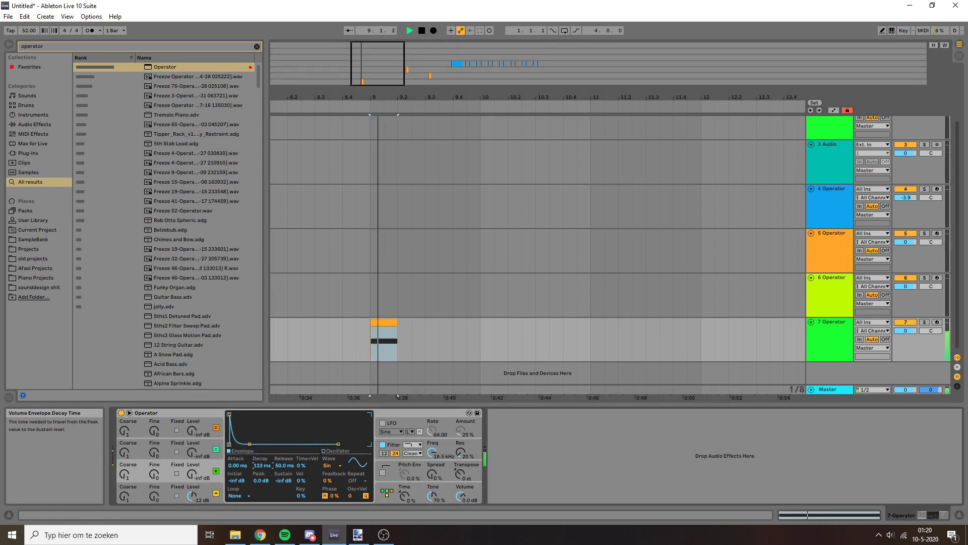
{"action": "left_click_drag", "start_coordinate": [261, 465], "coordinate": [262, 477]}
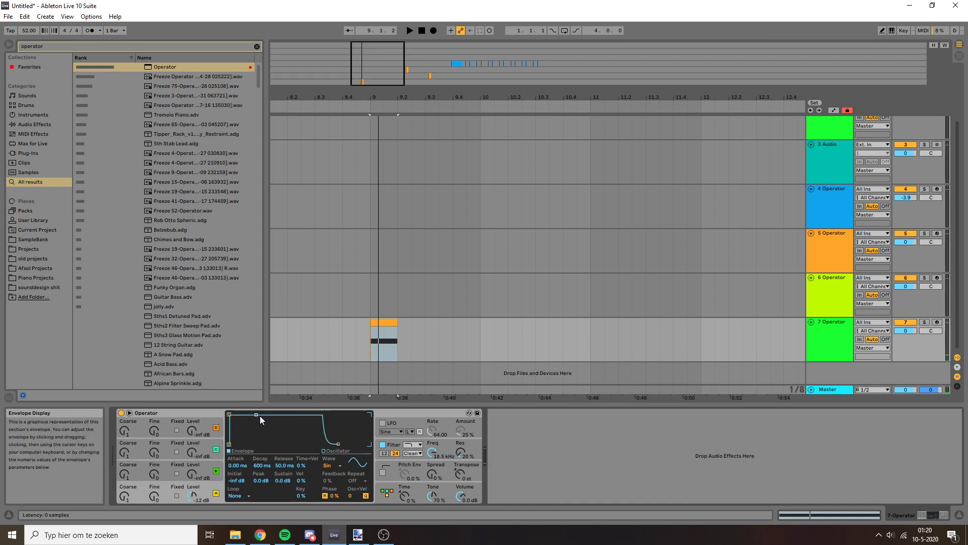
{"action": "left_click_drag", "start_coordinate": [250, 443], "coordinate": [266, 415]}
{"action": "key", "text": "space"}
{"action": "key", "text": "space"}
{"action": "key", "text": "space"}
{"action": "key", "text": "space"}
{"action": "key", "text": "space"}
{"action": "key", "text": "space"}
{"action": "key", "text": "space"}
{"action": "key", "text": "space"}
{"action": "key", "text": "space"}
{"action": "key", "text": "space"}
{"action": "left_click", "coordinate": [216, 474]}
{"action": "left_click", "coordinate": [215, 494]}
{"action": "key", "text": "space"}
{"action": "key", "text": "space"}
{"action": "key", "text": "space"}
{"action": "key", "text": "space"}
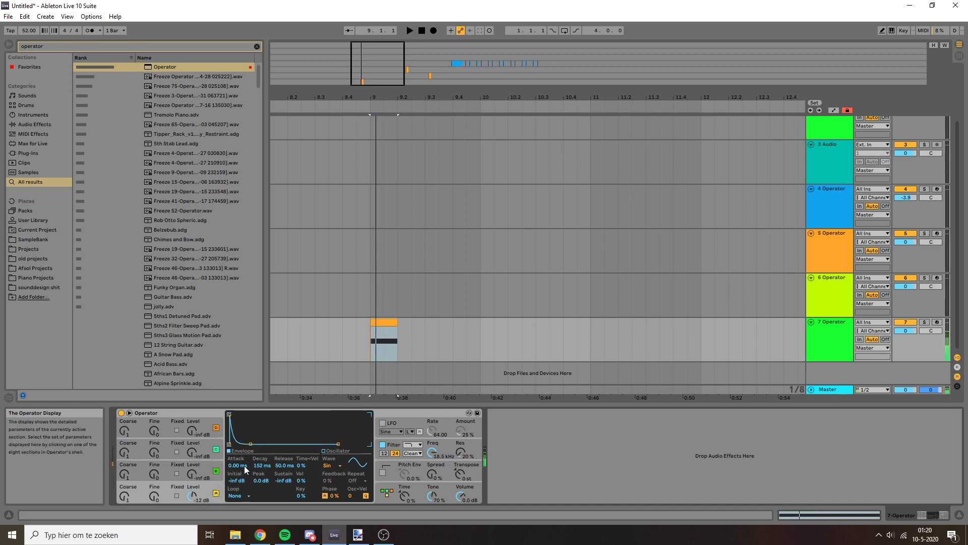
Limit oscillator A to 16 harmonics, remove the fundamental, and draw in 4th and 6th partials.
{"action": "left_click", "coordinate": [323, 451]}
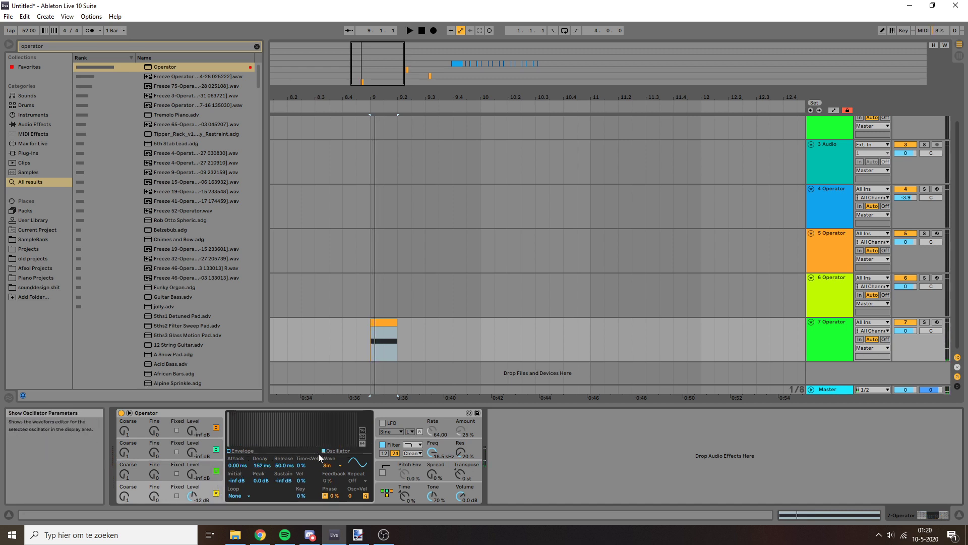
{"action": "left_click", "coordinate": [363, 431]}
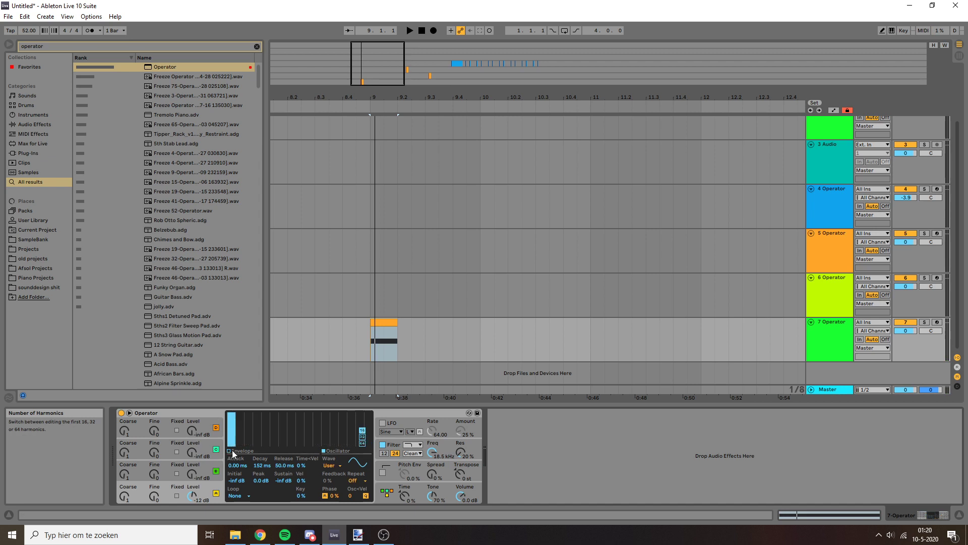
{"action": "left_click_drag", "start_coordinate": [233, 441], "coordinate": [234, 448]}
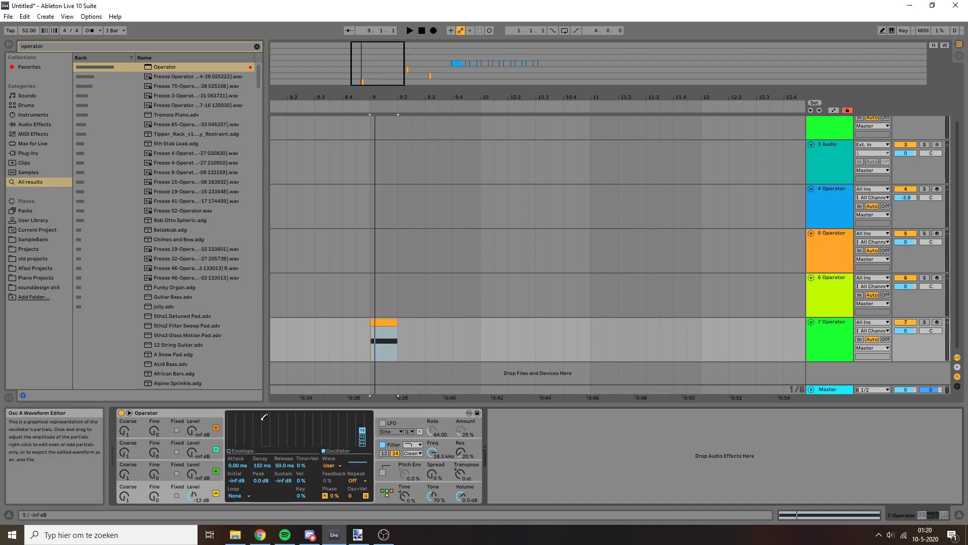
{"action": "left_click", "coordinate": [260, 415]}
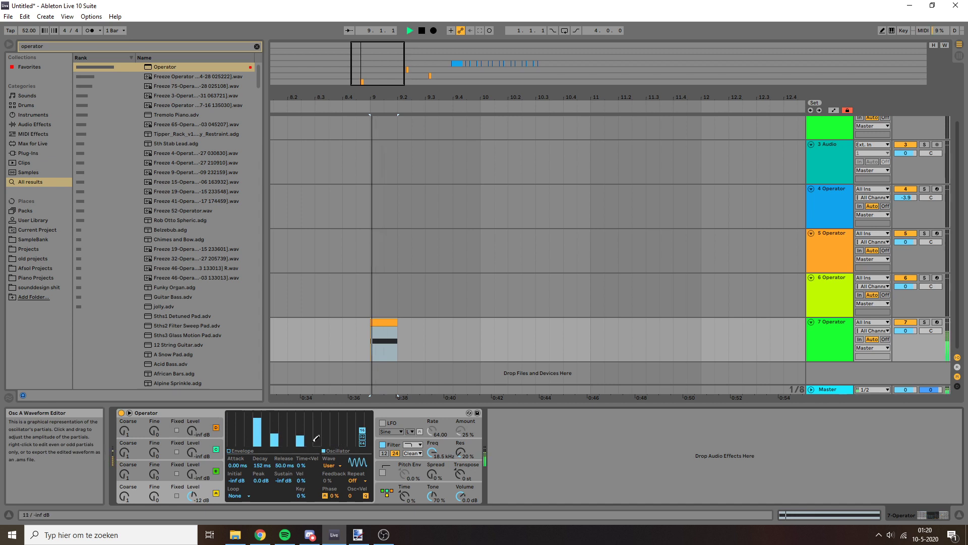
{"action": "key", "text": "space"}
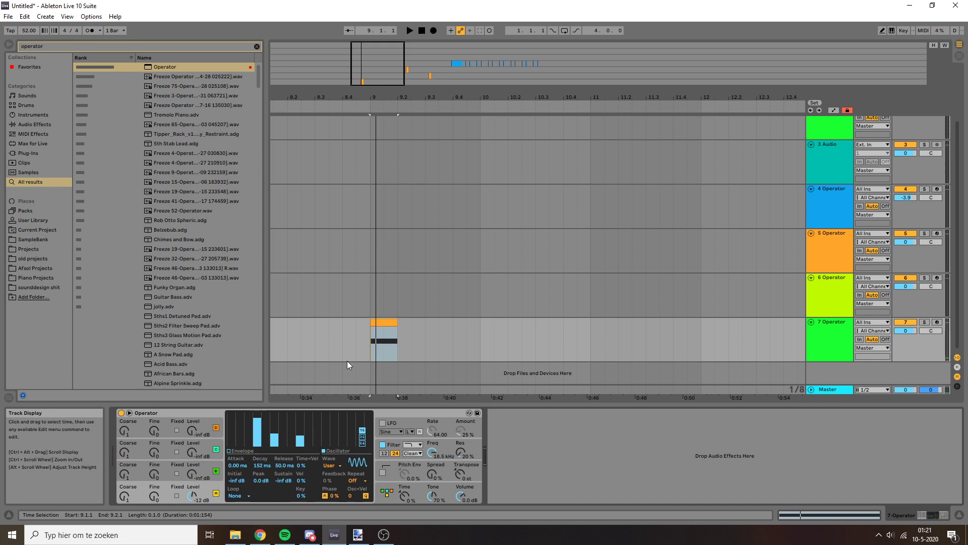
{"action": "left_click", "coordinate": [276, 432]}
{"action": "key", "text": "space"}
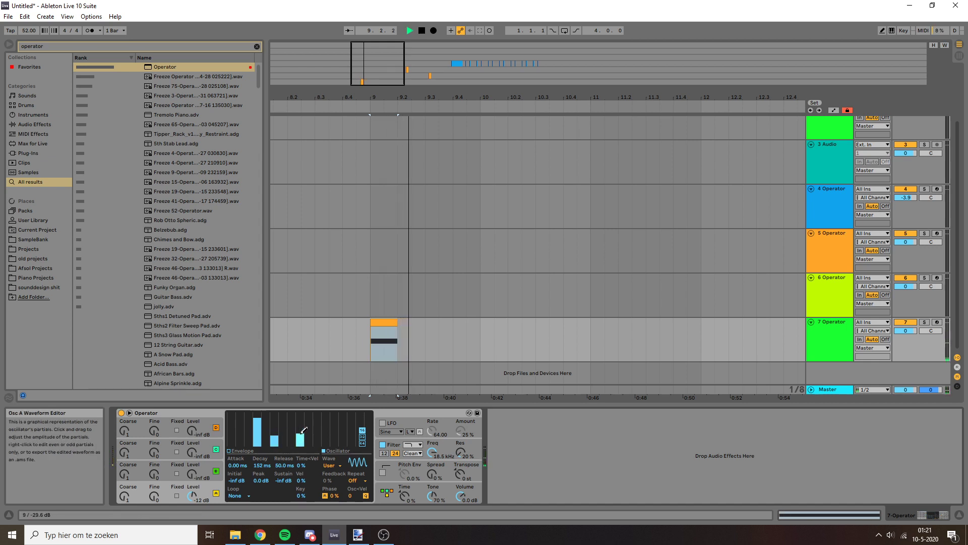
{"action": "key", "text": "space"}
{"action": "left_click", "coordinate": [382, 322]}
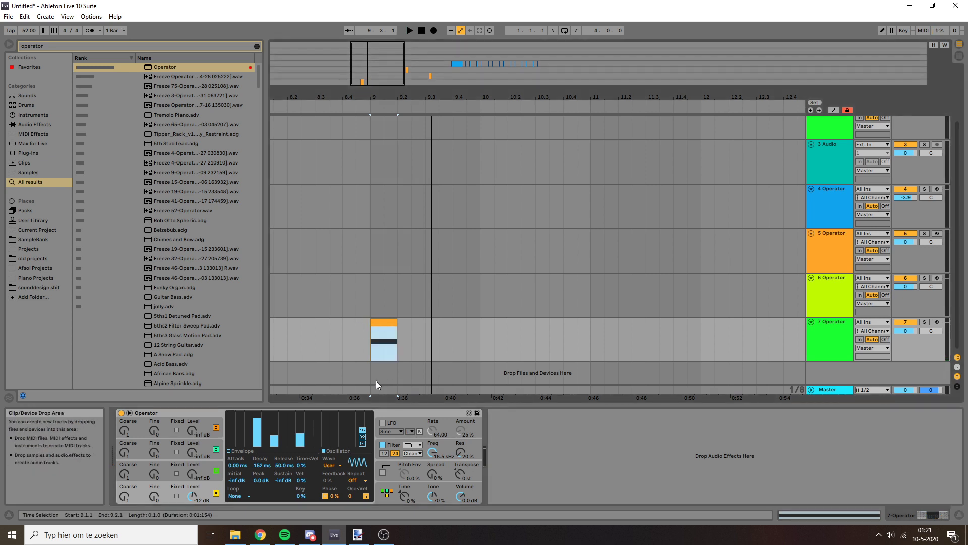
{"action": "key", "text": "space"}
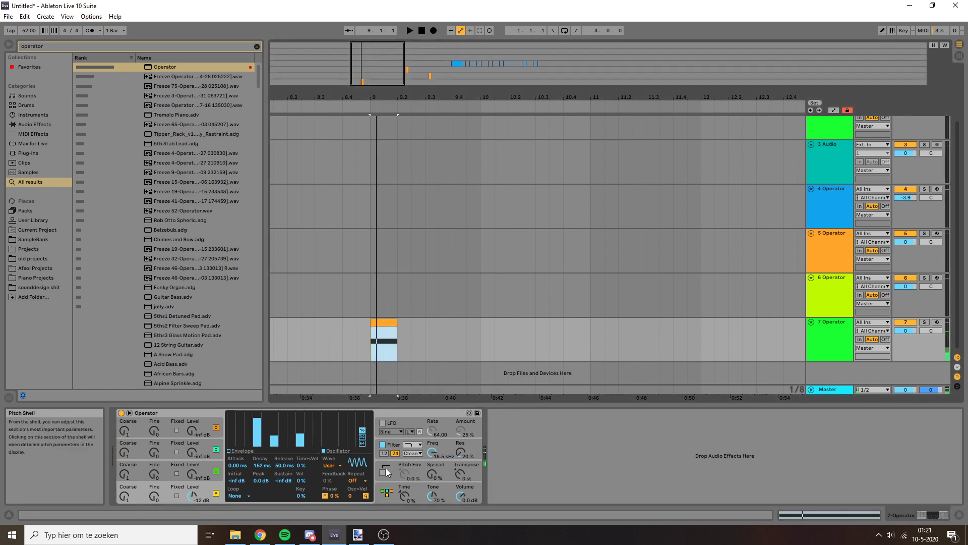
Enable the pitch envelope with a 225 ms decay and -40 % amount, replaying the clip.
{"action": "left_click", "coordinate": [382, 473]}
{"action": "left_click", "coordinate": [382, 473]}
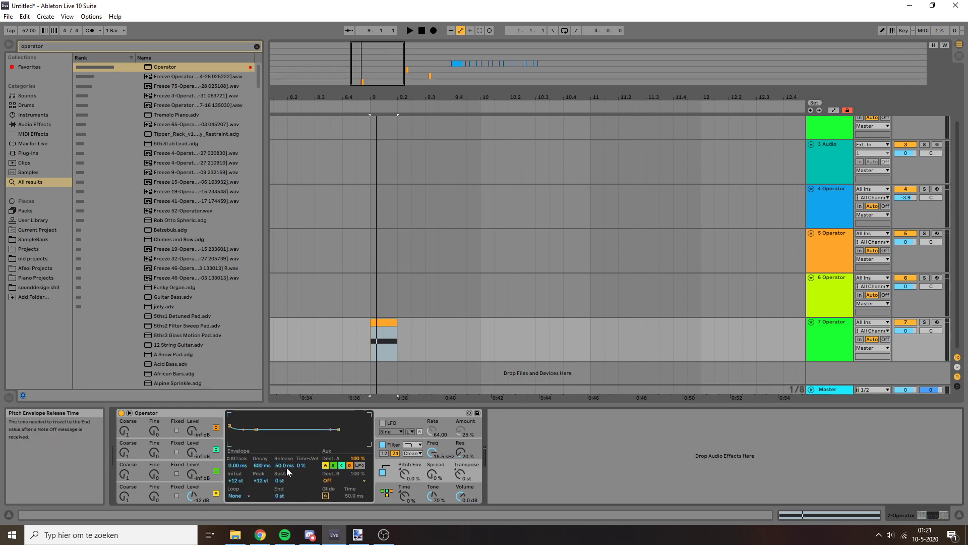
{"action": "left_click_drag", "start_coordinate": [404, 473], "coordinate": [404, 492]}
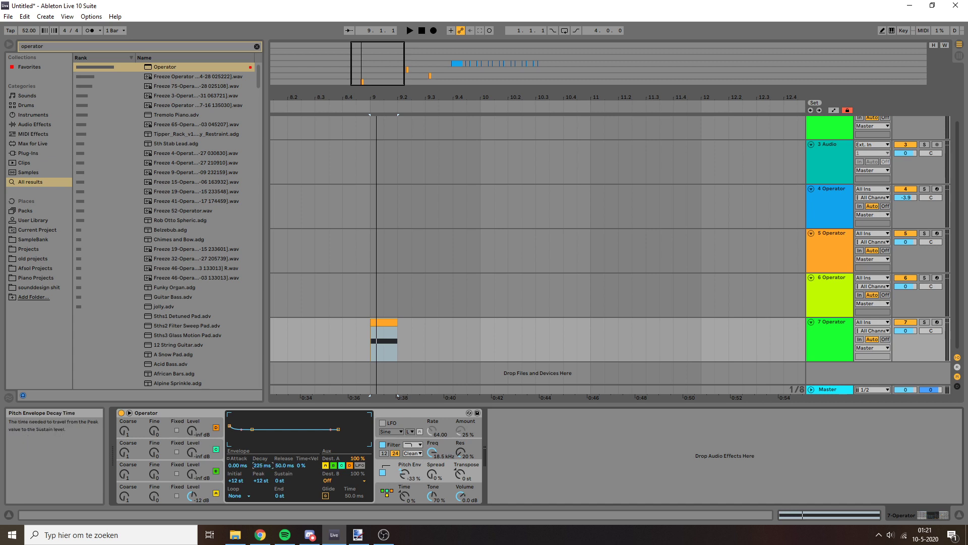
{"action": "key", "text": "space"}
{"action": "key", "text": "space"}
{"action": "key", "text": "space"}
{"action": "key", "text": "space"}
{"action": "key", "text": "space"}
{"action": "key", "text": "space"}
{"action": "key", "text": "space"}
{"action": "key", "text": "space"}
{"action": "key", "text": "space"}
{"action": "left_click_drag", "start_coordinate": [404, 473], "coordinate": [404, 479]}
{"action": "key", "text": "space"}
{"action": "key", "text": "space"}
{"action": "key", "text": "space"}
{"action": "key", "text": "space"}
{"action": "key", "text": "space"}
{"action": "key", "text": "space"}
{"action": "key", "text": "space"}
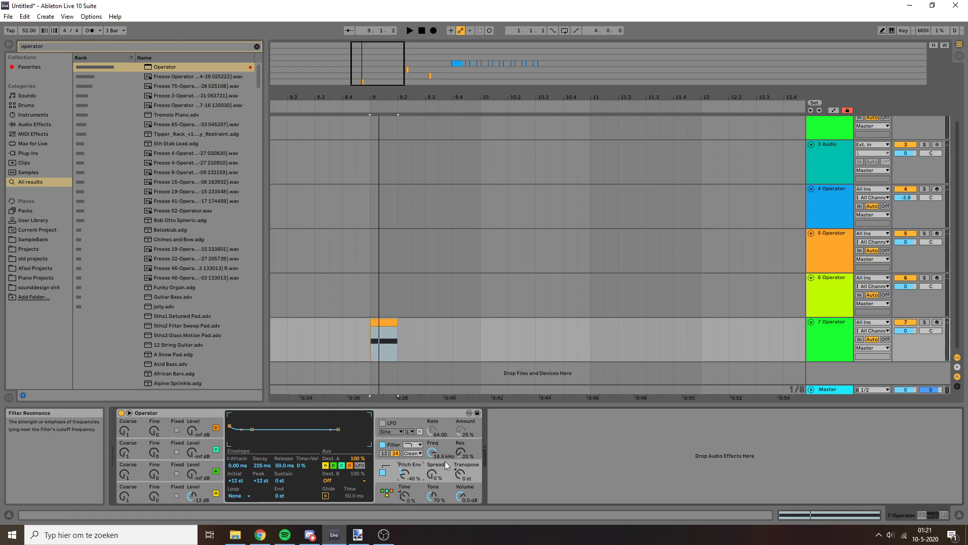
{"action": "left_click", "coordinate": [375, 338]}
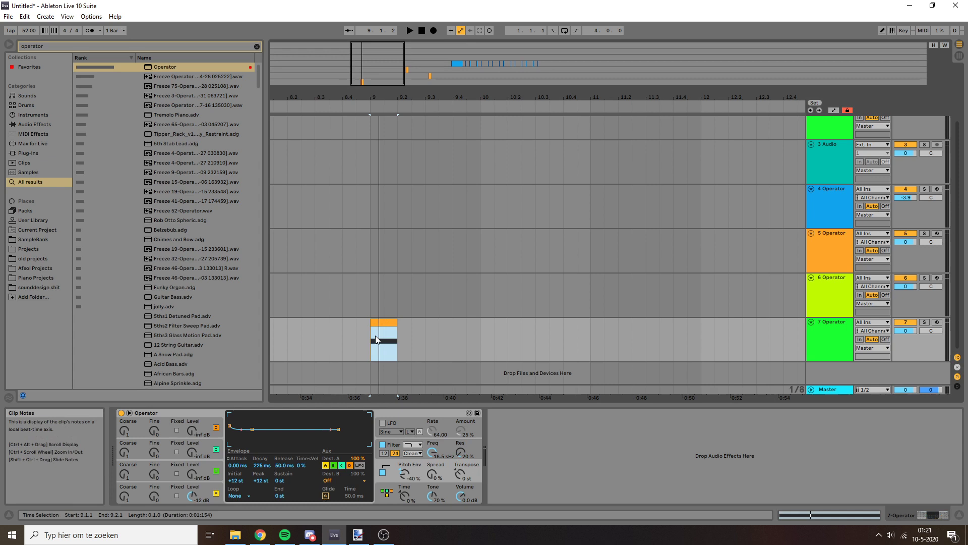
{"action": "key", "text": "space"}
{"action": "key", "text": "space"}
{"action": "key", "text": "space"}
{"action": "key", "text": "space"}
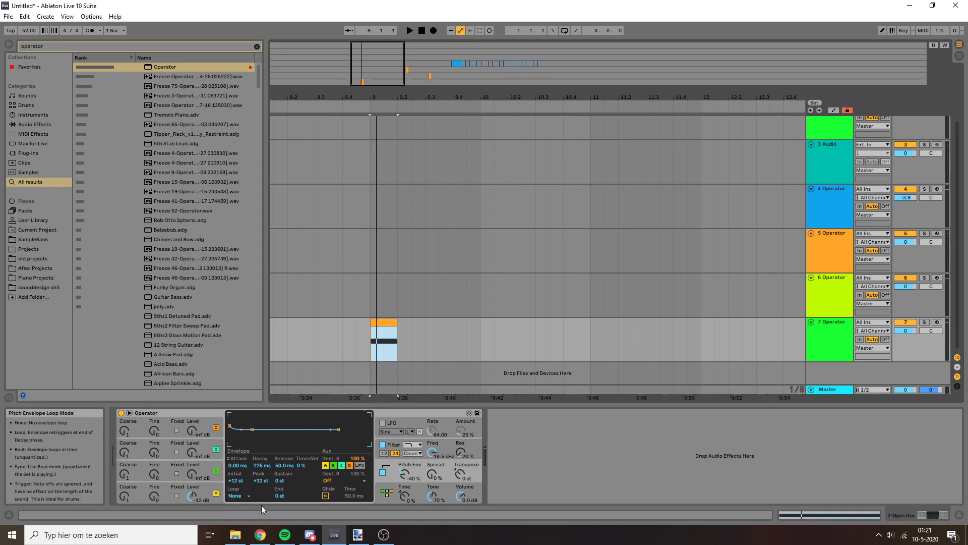
Bring oscillator B's level up to about -45 dB while auditioning.
{"action": "key", "text": "space"}
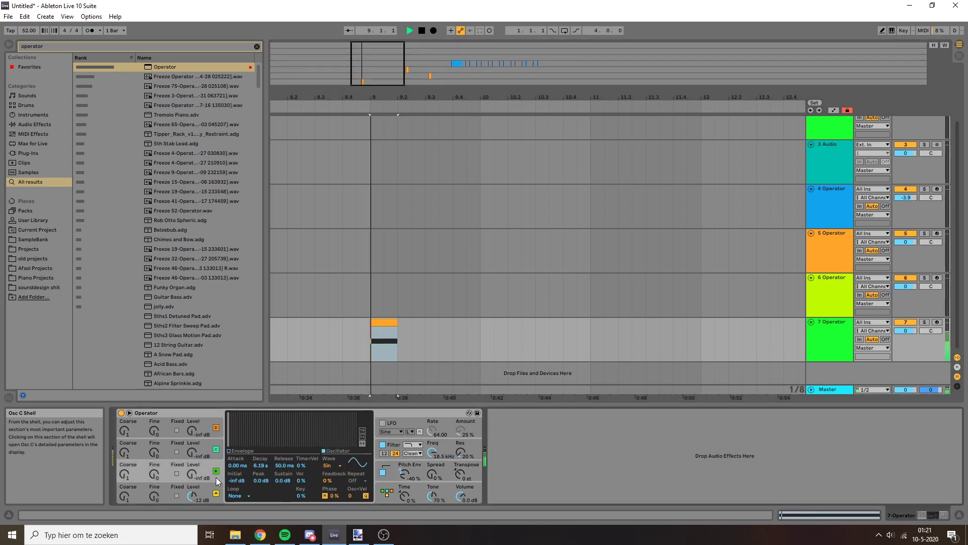
{"action": "left_click", "coordinate": [216, 488]}
{"action": "key", "text": "space"}
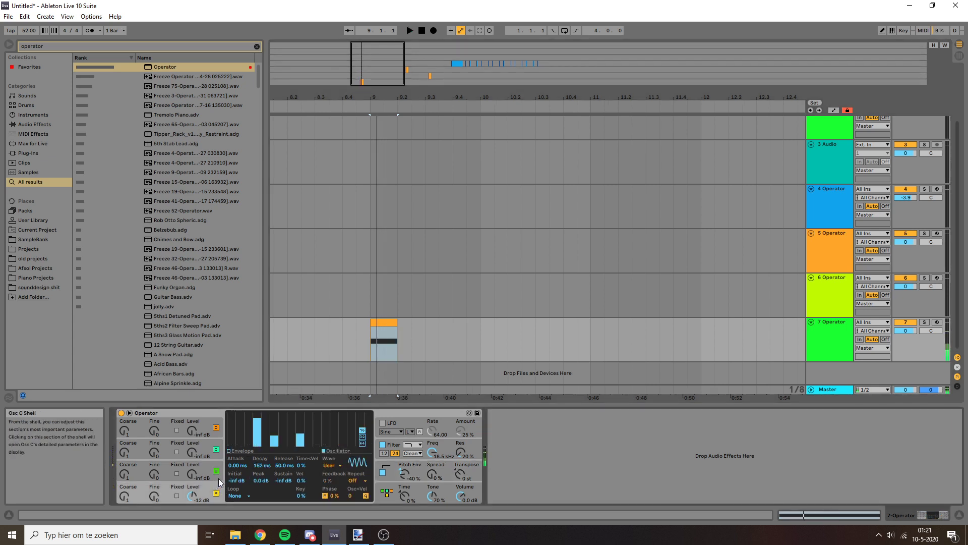
{"action": "left_click", "coordinate": [219, 477]}
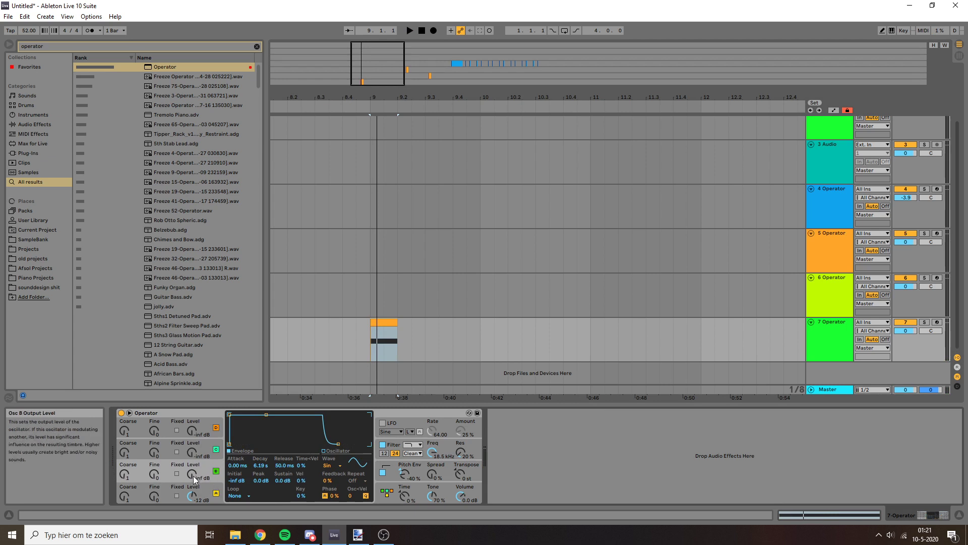
{"action": "key", "text": "space"}
{"action": "left_click_drag", "start_coordinate": [194, 479], "coordinate": [194, 475]}
{"action": "key", "text": "space"}
{"action": "key", "text": "space"}
{"action": "key", "text": "space"}
{"action": "key", "text": "space"}
{"action": "key", "text": "space"}
{"action": "key", "text": "space"}
{"action": "key", "text": "space"}
{"action": "key", "text": "space"}
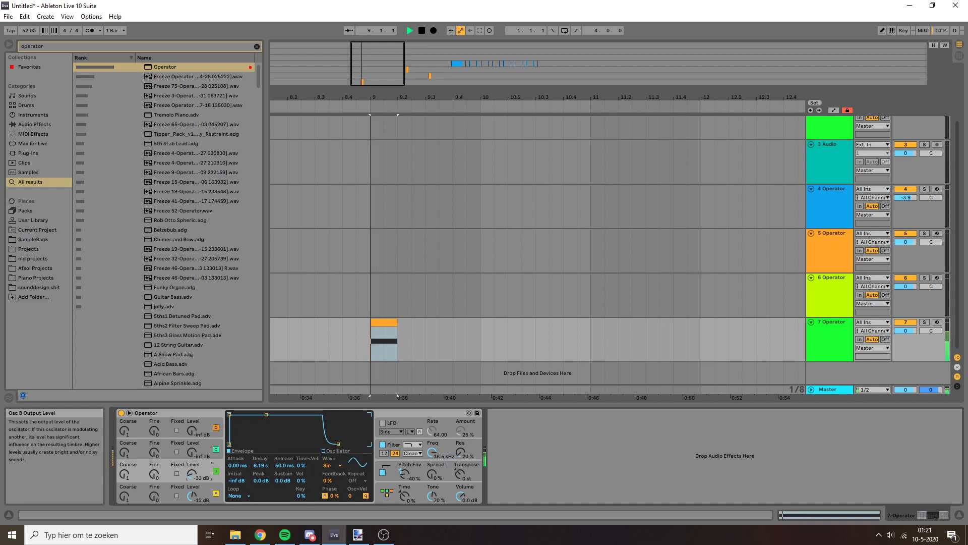
Tune oscillator B to coarse 4 and fine 378, settling its level at -44 dB.
{"action": "left_click", "coordinate": [124, 474]}
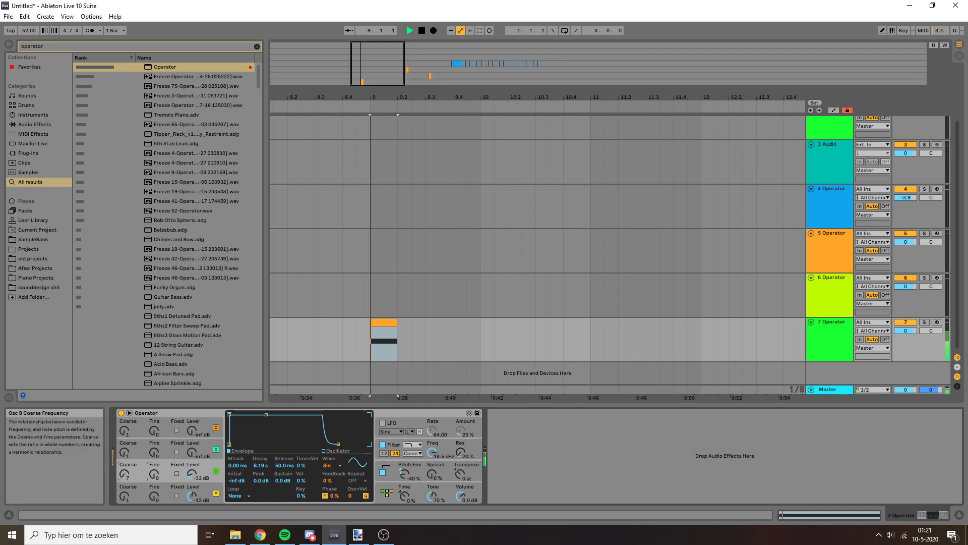
{"action": "left_click", "coordinate": [161, 474]}
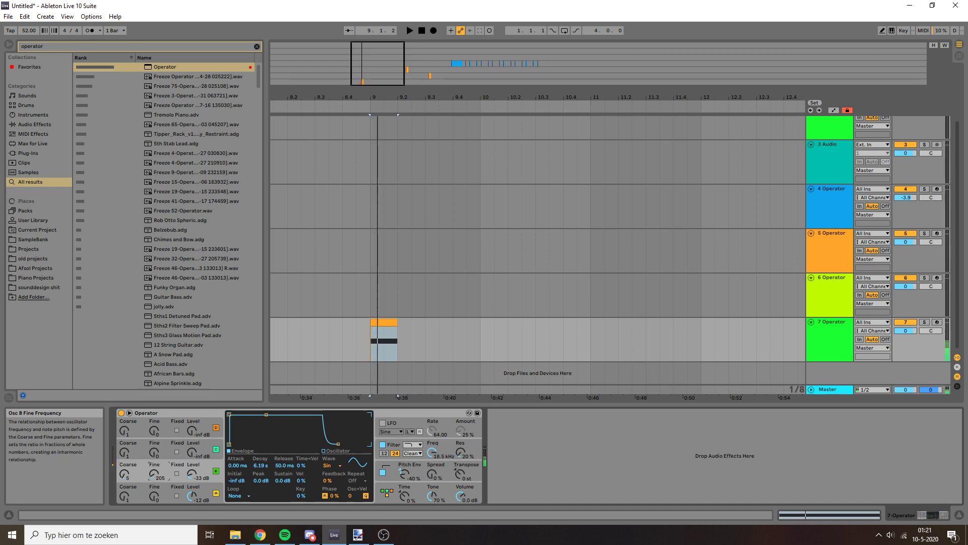
{"action": "left_click", "coordinate": [206, 474]}
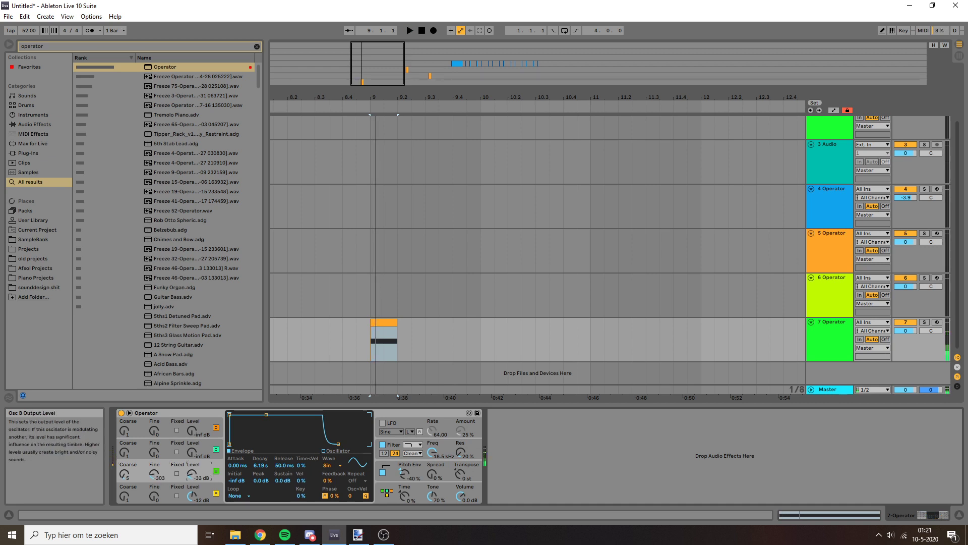
{"action": "left_click_drag", "start_coordinate": [124, 474], "coordinate": [124, 480]}
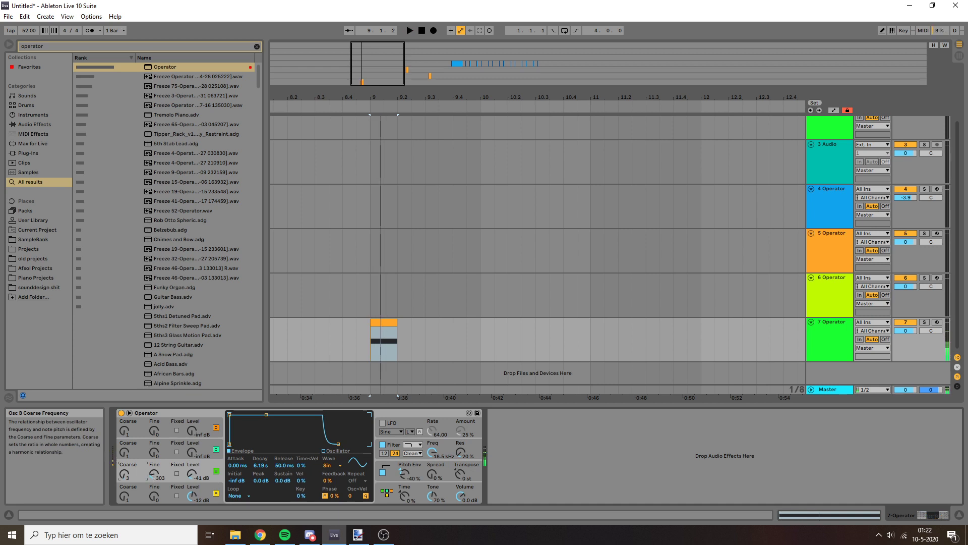
{"action": "key", "text": "space"}
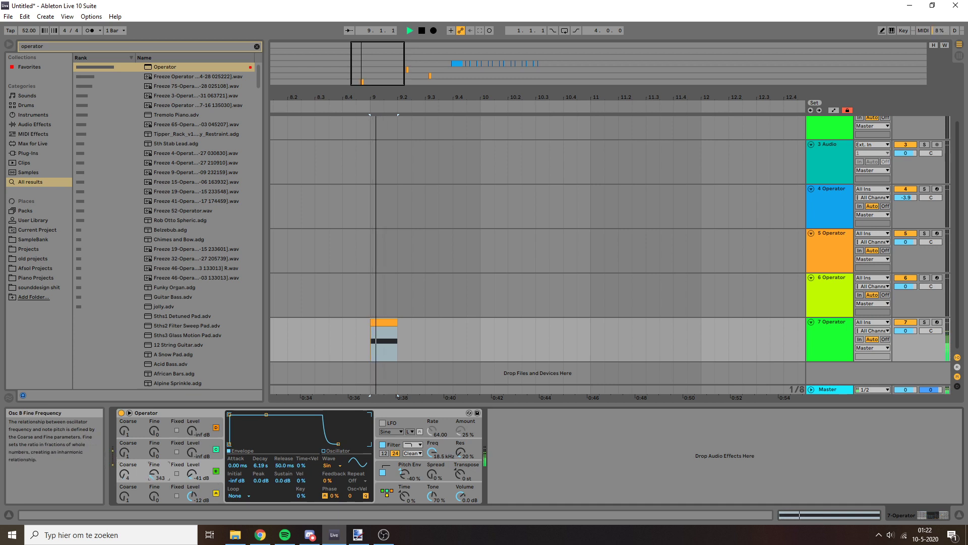
{"action": "left_click_drag", "start_coordinate": [192, 474], "coordinate": [191, 475]}
{"action": "key", "text": "space"}
{"action": "key", "text": "space"}
{"action": "key", "text": "space"}
{"action": "key", "text": "space"}
{"action": "key", "text": "space"}
{"action": "key", "text": "space"}
{"action": "key", "text": "space"}
{"action": "key", "text": "space"}
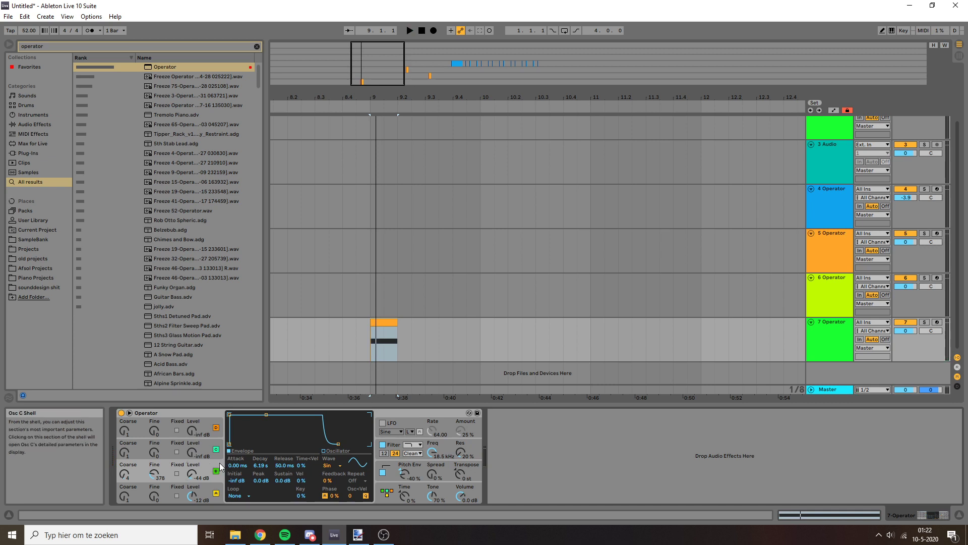
{"action": "left_click", "coordinate": [219, 489]}
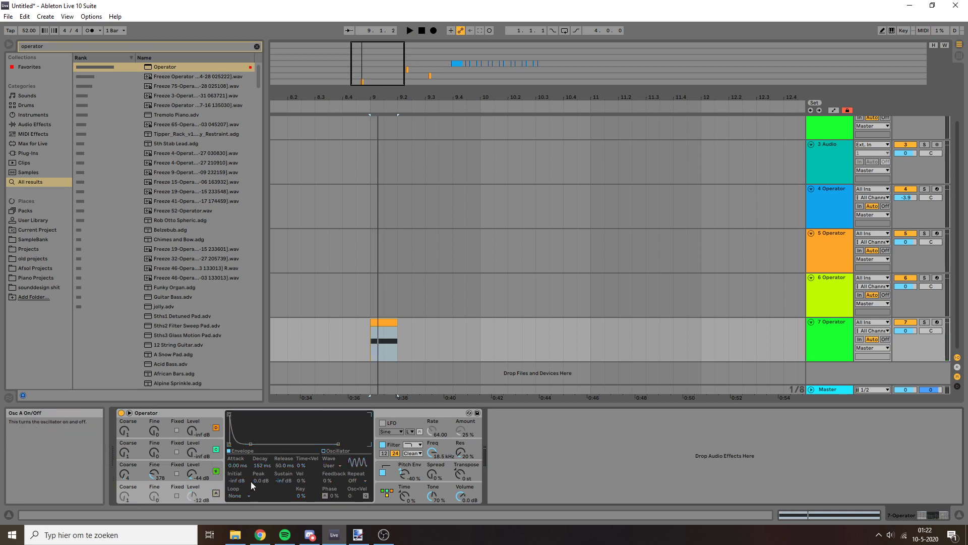
{"action": "left_click", "coordinate": [211, 480]}
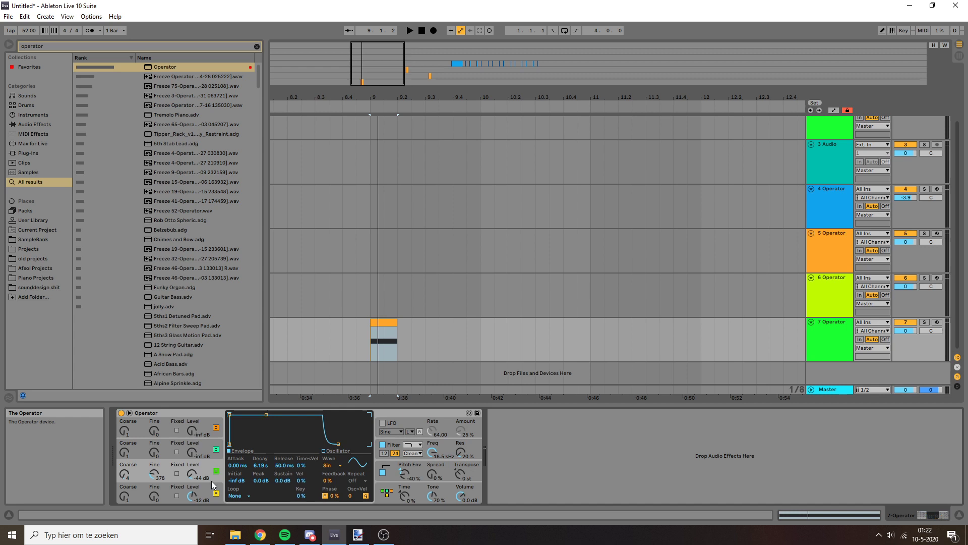
Set oscillator C to a looped noise waveform playing at a fixed frequency.
{"action": "left_click", "coordinate": [213, 454]}
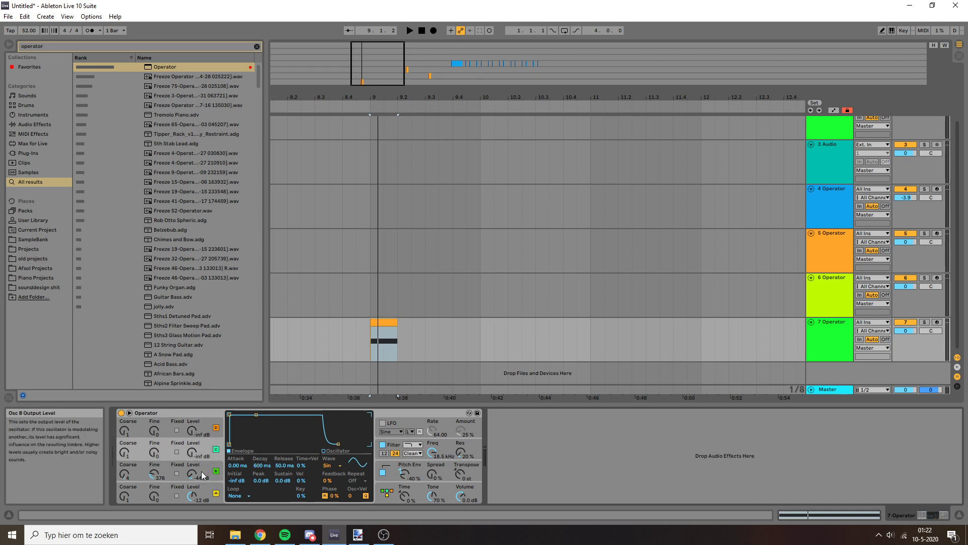
{"action": "left_click", "coordinate": [327, 465]}
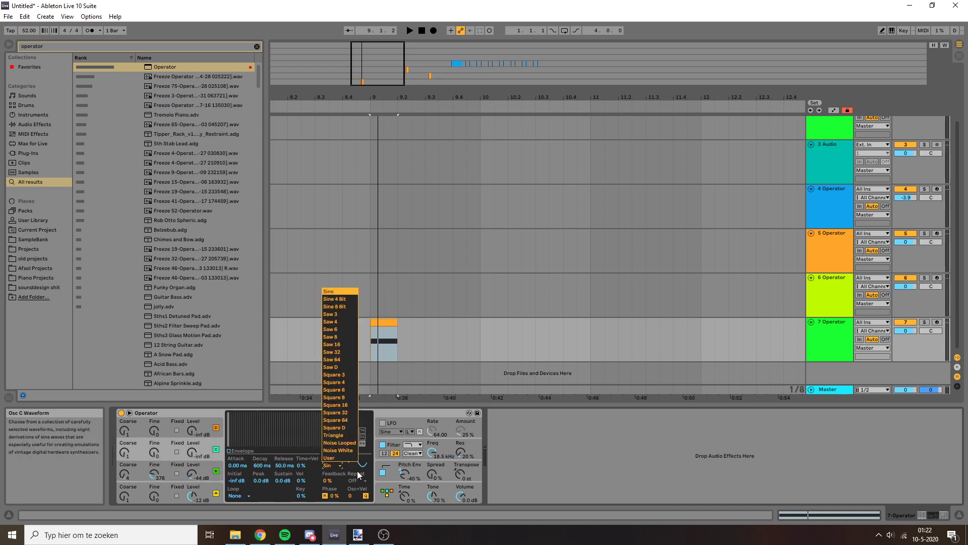
{"action": "left_click", "coordinate": [347, 438]}
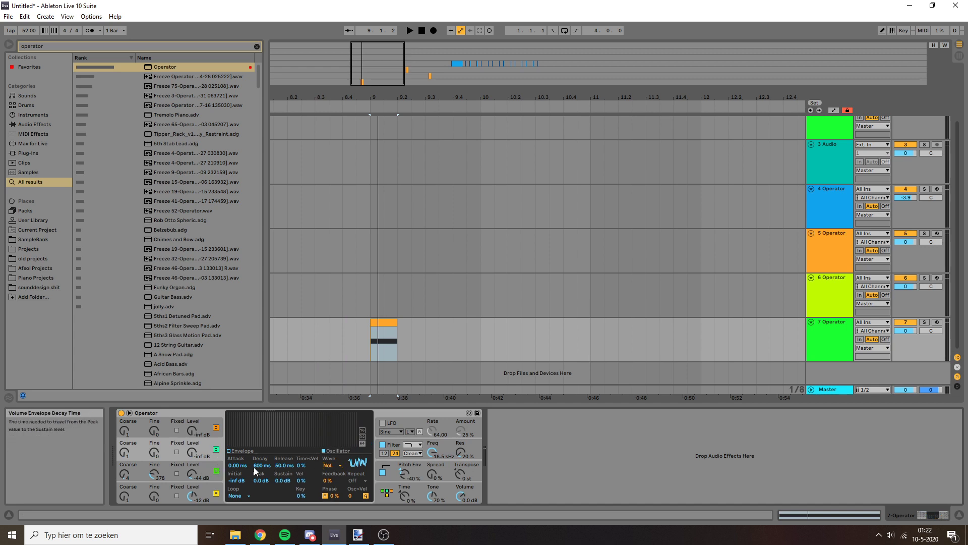
{"action": "left_click", "coordinate": [384, 322]}
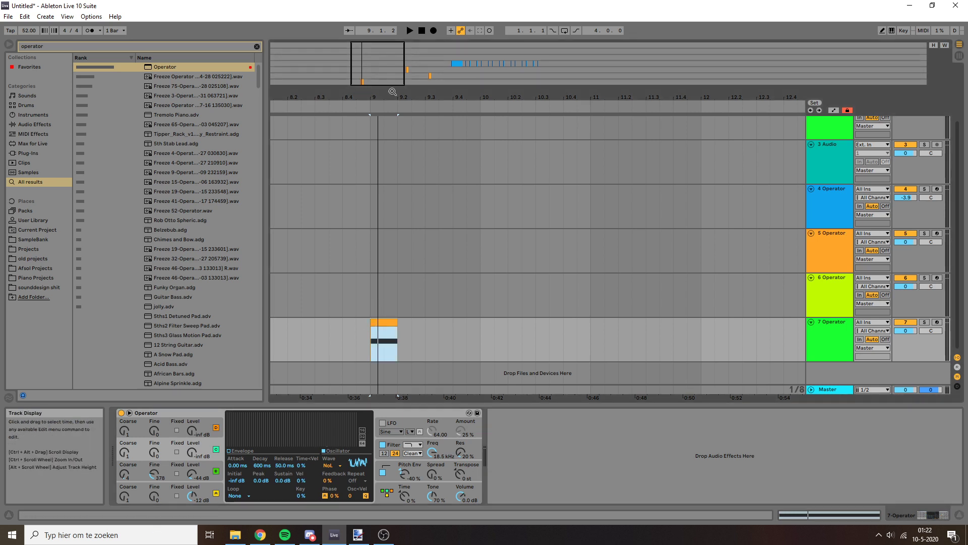
{"action": "left_click", "coordinate": [178, 451]}
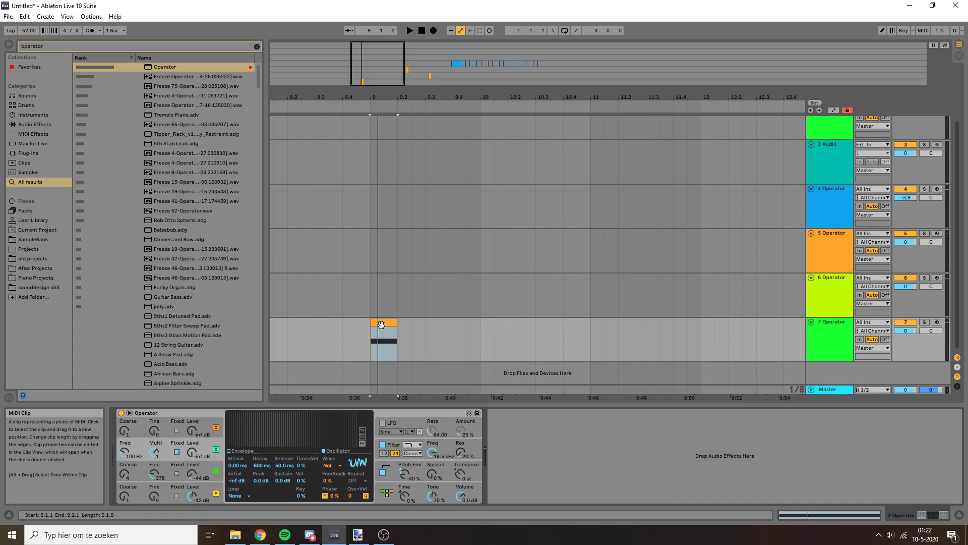
{"action": "left_click", "coordinate": [384, 340]}
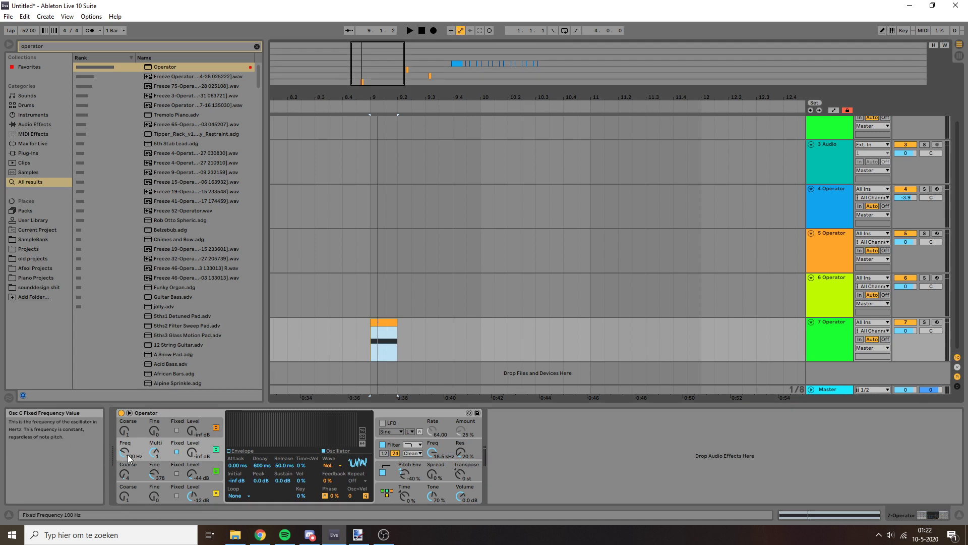
{"action": "key", "text": "space"}
{"action": "key", "text": "space"}
Give oscillator C a 2.41 ms attack, 1.31 s decay, -24 dB level, 10% feedback and 49% phase.
{"action": "left_click", "coordinate": [238, 451]}
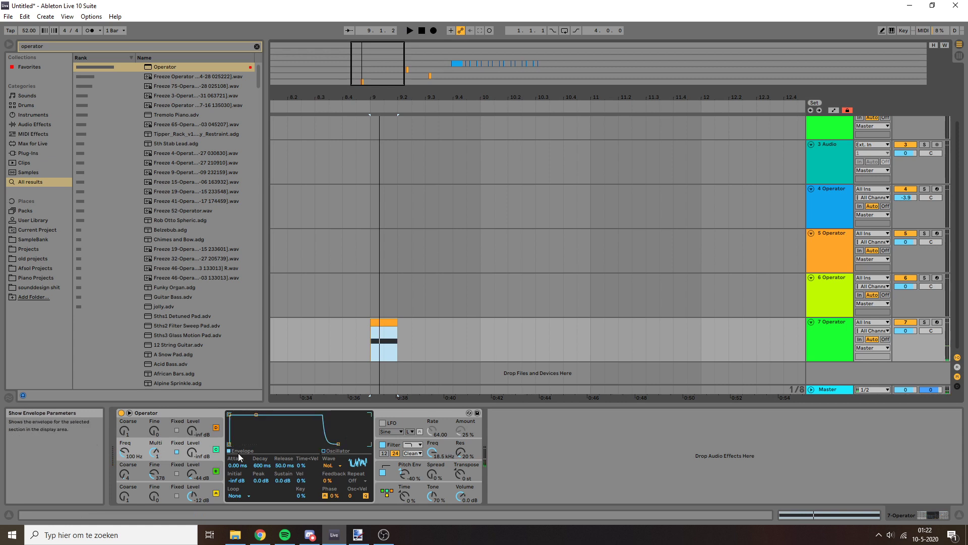
{"action": "left_click_drag", "start_coordinate": [229, 416], "coordinate": [242, 415]}
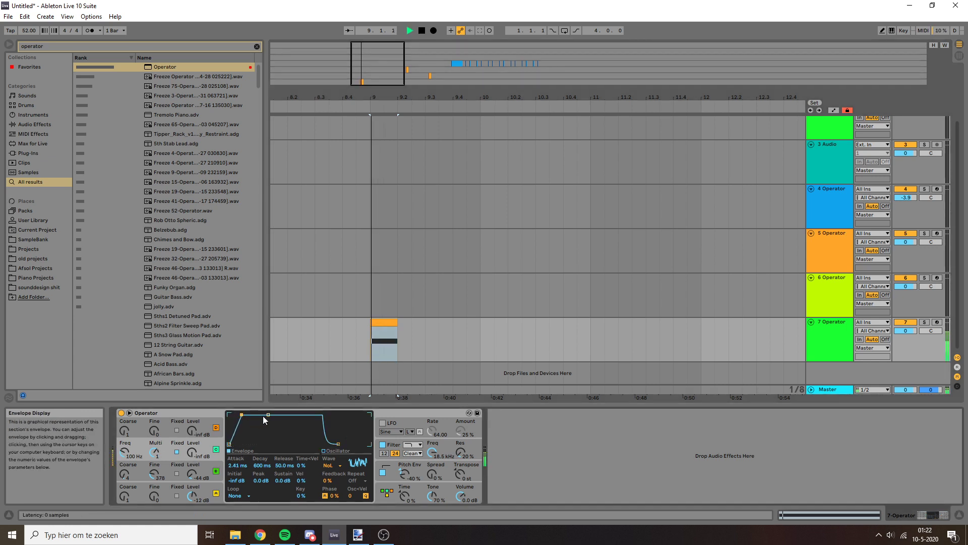
{"action": "key", "text": "space"}
{"action": "key", "text": "space"}
{"action": "key", "text": "space"}
{"action": "key", "text": "space"}
{"action": "key", "text": "space"}
{"action": "key", "text": "space"}
{"action": "key", "text": "space"}
{"action": "key", "text": "space"}
{"action": "key", "text": "space"}
{"action": "mouse_move", "coordinate": [191, 453]}
{"action": "left_mouse_down"}
{"action": "mouse_move", "coordinate": [192, 429]}
{"action": "mouse_move", "coordinate": [192, 445]}
{"action": "left_mouse_up"}
{"action": "left_click_drag", "start_coordinate": [268, 414], "coordinate": [271, 419]}
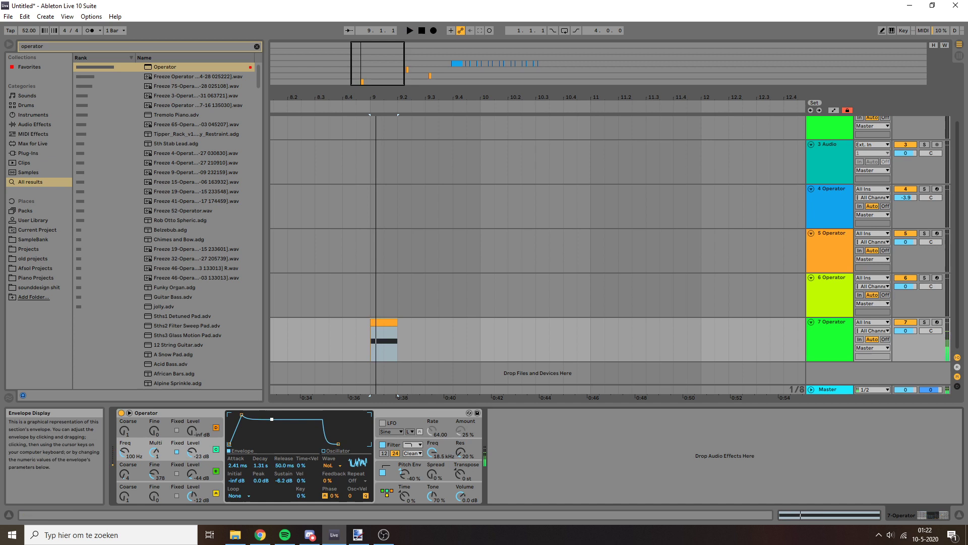
{"action": "left_click_drag", "start_coordinate": [331, 480], "coordinate": [331, 475]}
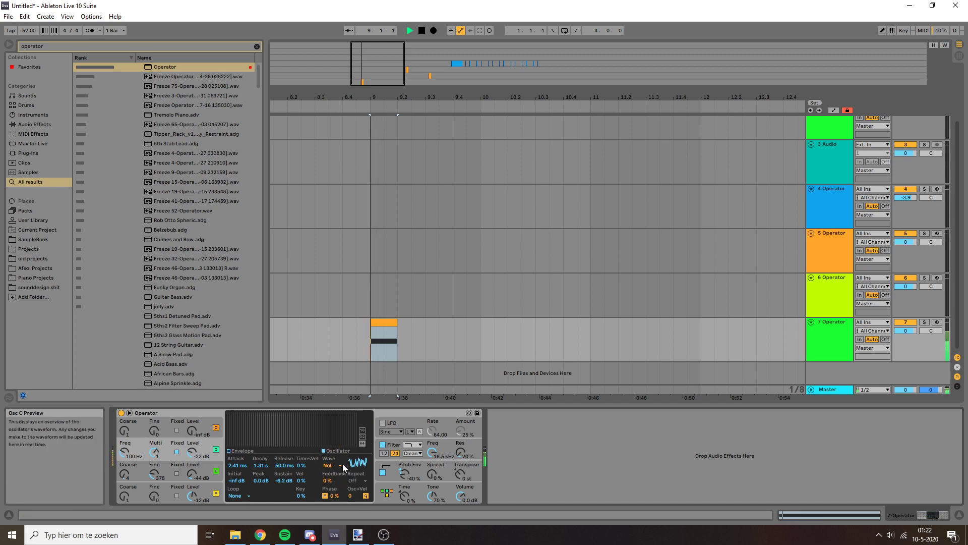
{"action": "left_click_drag", "start_coordinate": [332, 496], "coordinate": [332, 470]}
{"action": "key", "text": "space"}
{"action": "key", "text": "space"}
{"action": "key", "text": "space"}
{"action": "key", "text": "space"}
{"action": "key", "text": "space"}
{"action": "key", "text": "space"}
{"action": "key", "text": "space"}
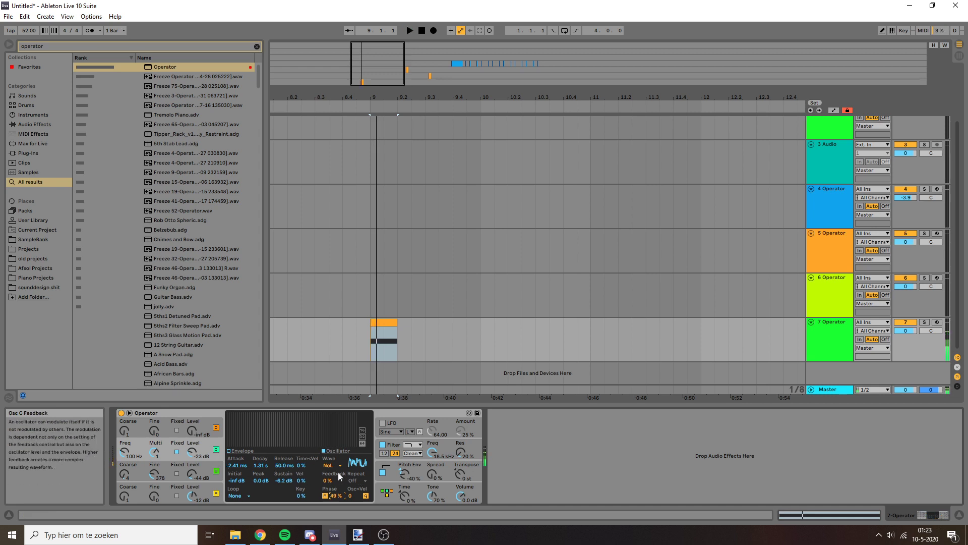
Shorten oscillator A's envelope decay to 17.1 ms with sustain at -inf dB.
{"action": "left_click", "coordinate": [212, 431]}
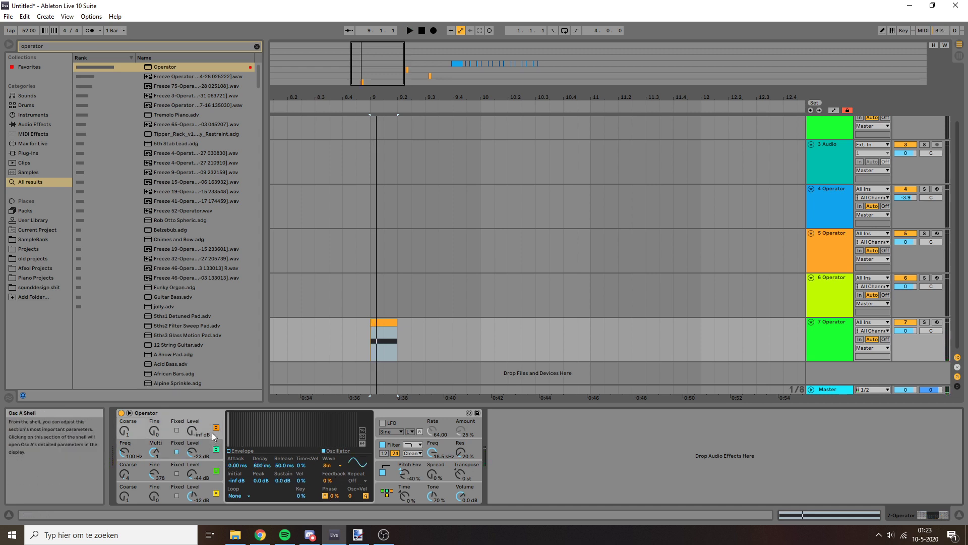
{"action": "left_click", "coordinate": [245, 450]}
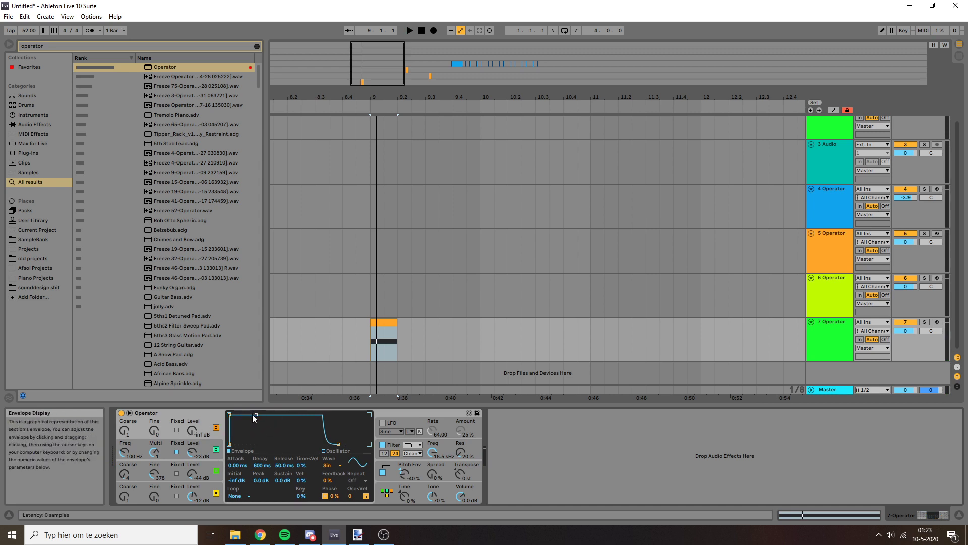
{"action": "left_click_drag", "start_coordinate": [255, 415], "coordinate": [240, 444]}
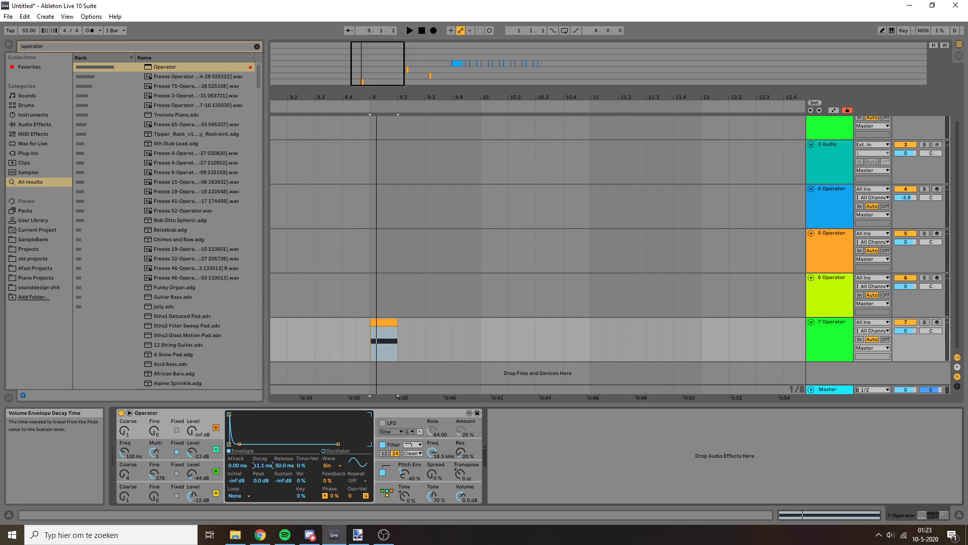
Switch oscillator D on at a fixed 454 Hz with its level raised.
{"action": "left_click", "coordinate": [177, 429]}
{"action": "left_click_drag", "start_coordinate": [192, 429], "coordinate": [192, 393]}
{"action": "mouse_move", "coordinate": [124, 431]}
{"action": "left_mouse_down"}
{"action": "mouse_move", "coordinate": [124, 398]}
{"action": "mouse_move", "coordinate": [129, 431]}
{"action": "left_mouse_up"}
{"action": "key", "text": "space"}
{"action": "key", "text": "space"}
{"action": "key", "text": "space"}
{"action": "key", "text": "space"}
{"action": "key", "text": "space"}
{"action": "key", "text": "space"}
{"action": "key", "text": "space"}
{"action": "key", "text": "space"}
{"action": "key", "text": "space"}
{"action": "key", "text": "space"}
{"action": "key", "text": "space"}
{"action": "key", "text": "space"}
{"action": "key", "text": "space"}
{"action": "key", "text": "space"}
{"action": "left_click_drag", "start_coordinate": [192, 430], "coordinate": [192, 424]}
{"action": "key", "text": "space"}
{"action": "key", "text": "space"}
{"action": "key", "text": "space"}
{"action": "key", "text": "space"}
{"action": "key", "text": "space"}
{"action": "key", "text": "space"}
{"action": "key", "text": "space"}
{"action": "key", "text": "space"}
{"action": "key", "text": "space"}
{"action": "key", "text": "space"}
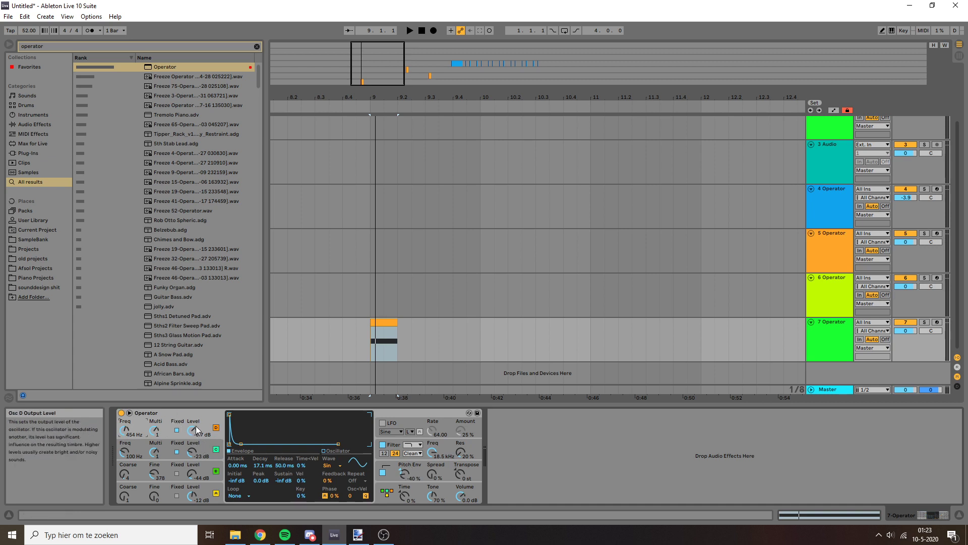
Set oscillator D's level to -4.8 dB and its phase to 20 %, auditioning the result.
{"action": "left_click_drag", "start_coordinate": [194, 430], "coordinate": [193, 446]}
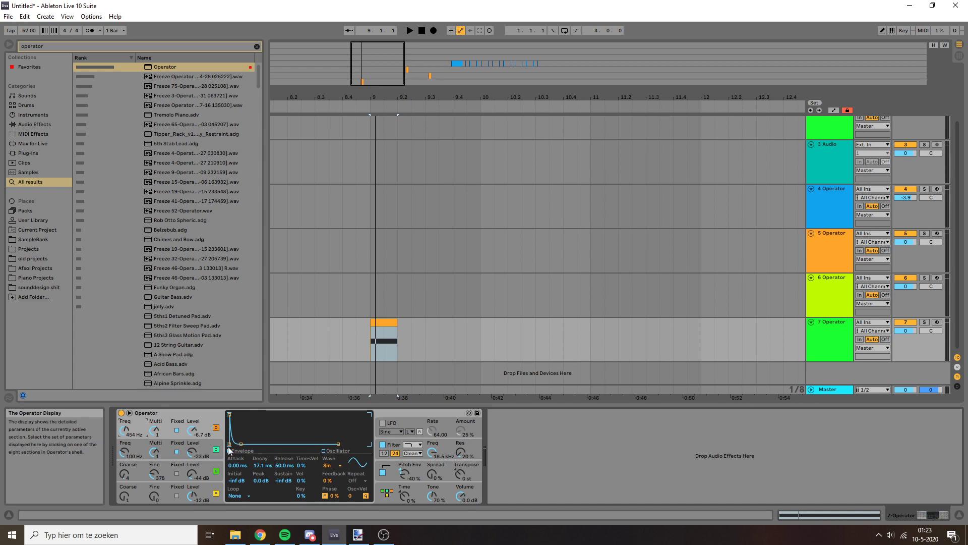
{"action": "left_click", "coordinate": [130, 436]}
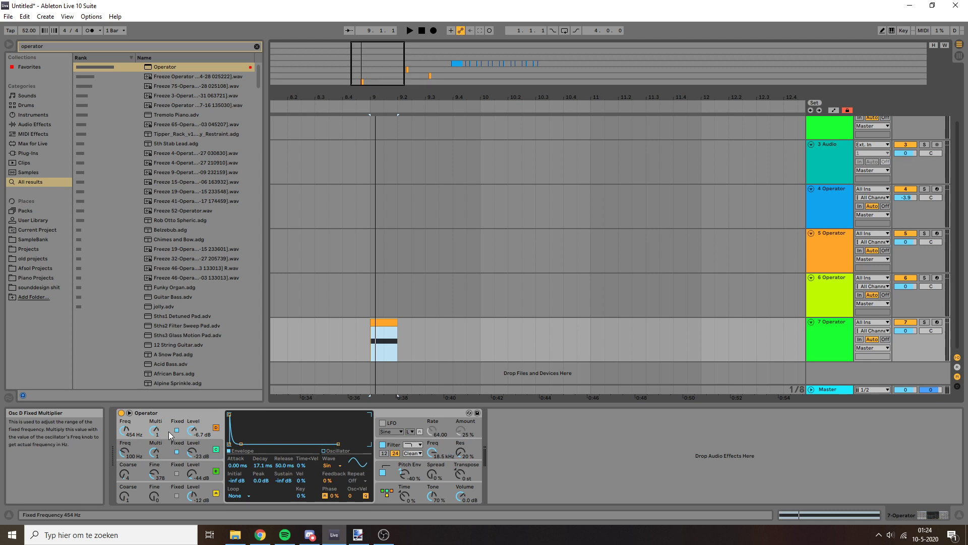
{"action": "left_click", "coordinate": [173, 417]}
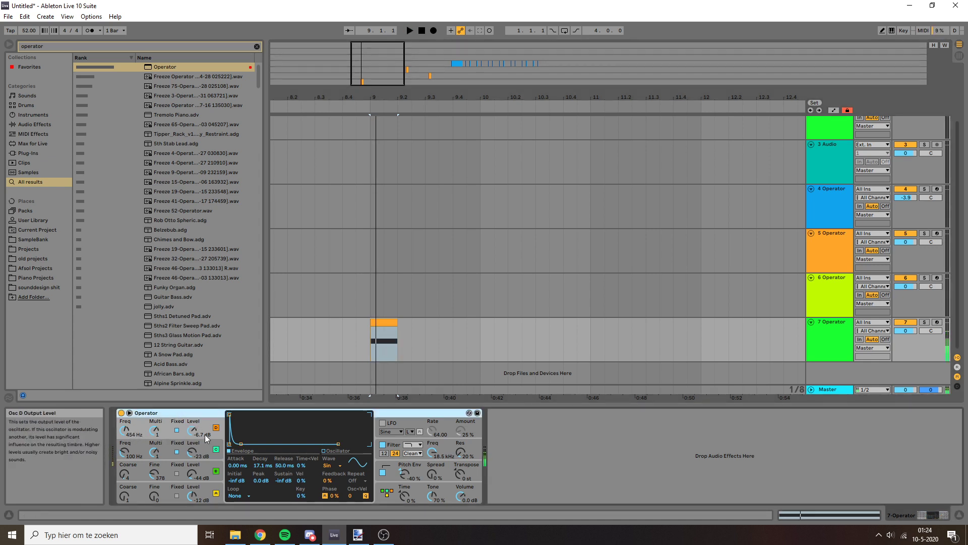
{"action": "mouse_move", "coordinate": [205, 434]}
{"action": "left_mouse_down"}
{"action": "mouse_move", "coordinate": [205, 423]}
{"action": "mouse_move", "coordinate": [196, 443]}
{"action": "left_mouse_up"}
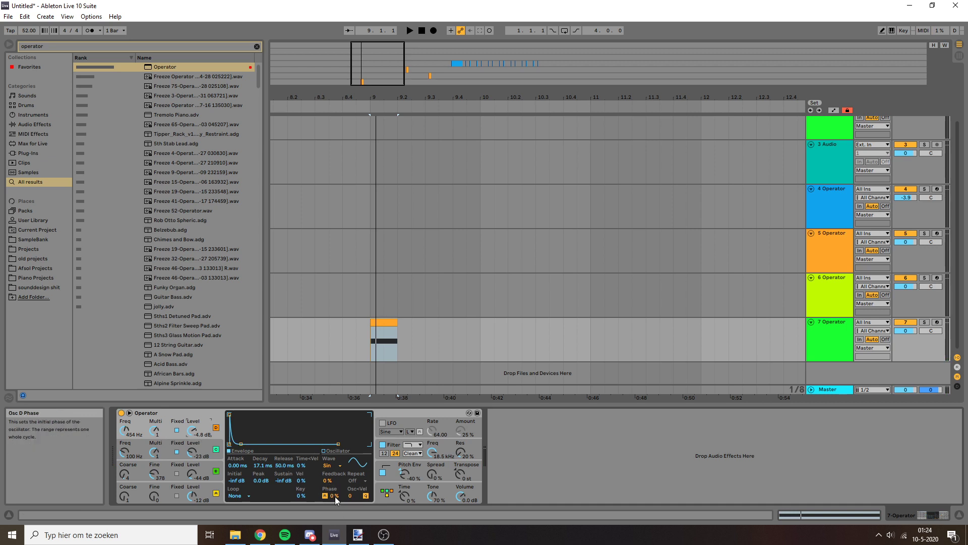
{"action": "mouse_move", "coordinate": [335, 496]}
{"action": "left_mouse_down"}
{"action": "mouse_move", "coordinate": [335, 487]}
{"action": "mouse_move", "coordinate": [332, 500]}
{"action": "left_mouse_up"}
{"action": "key", "text": "space"}
{"action": "key", "text": "space"}
{"action": "key", "text": "space"}
{"action": "key", "text": "space"}
{"action": "key", "text": "space"}
{"action": "key", "text": "space"}
{"action": "key", "text": "space"}
{"action": "key", "text": "space"}
{"action": "key", "text": "space"}
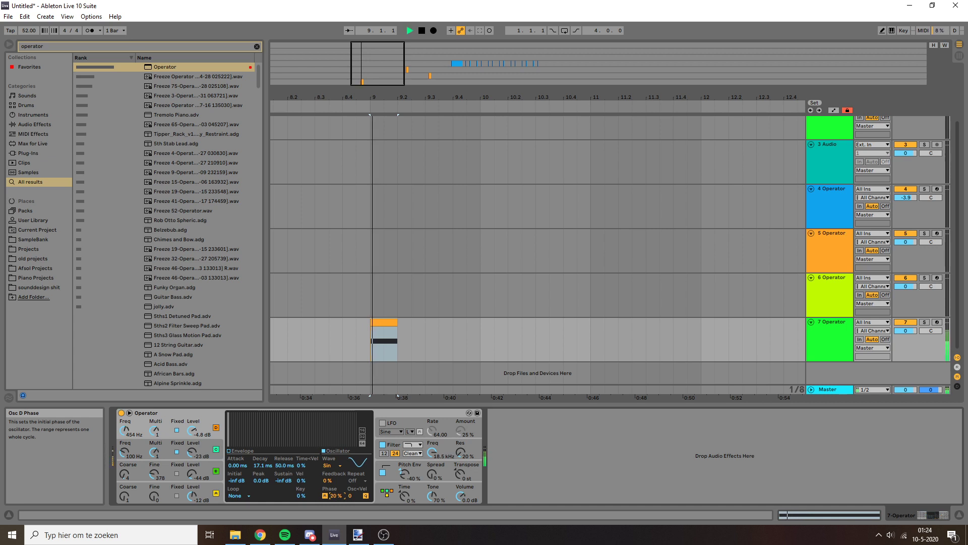
{"action": "key", "text": "space"}
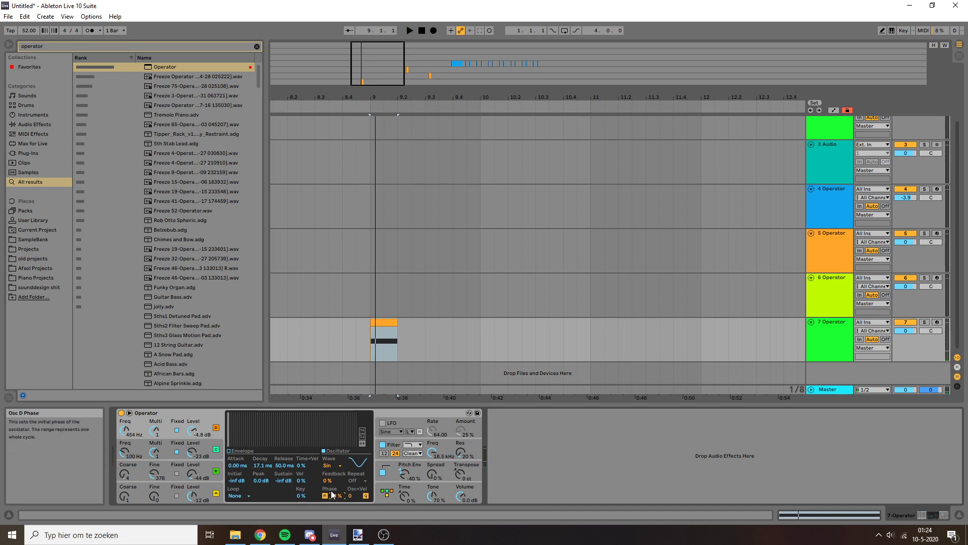
Change Operator's filter type to highpass.
{"action": "left_click", "coordinate": [413, 444]}
{"action": "left_click", "coordinate": [414, 459]}
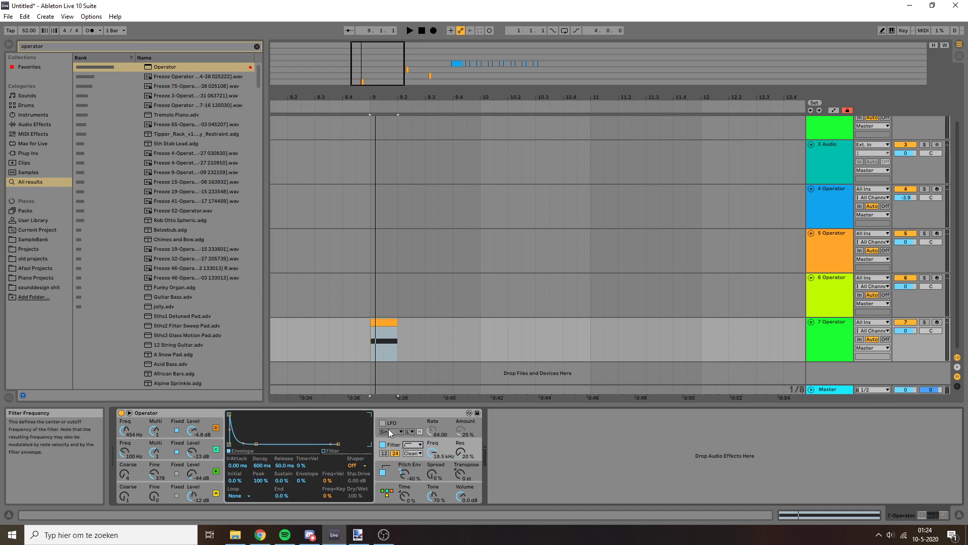
{"action": "left_click", "coordinate": [413, 444]}
{"action": "left_click", "coordinate": [416, 445]}
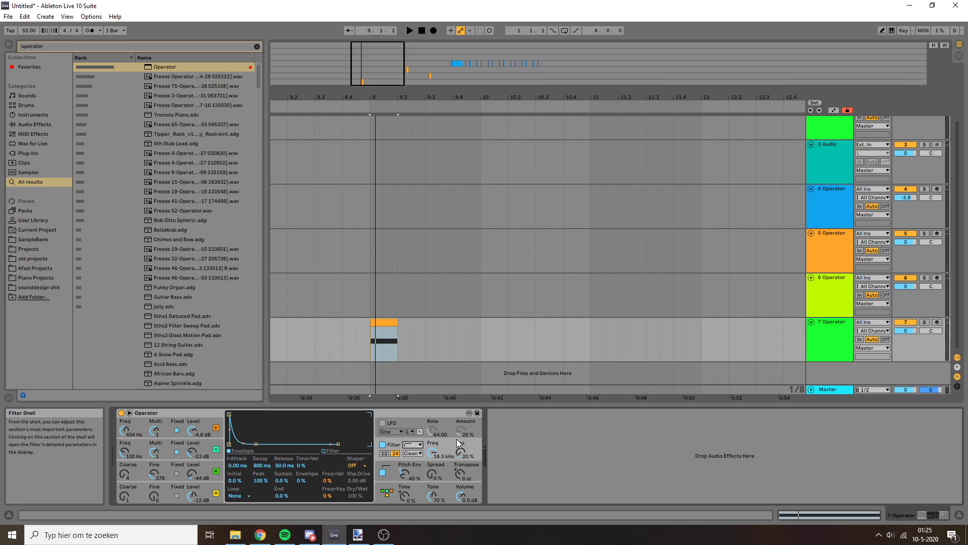
Drag the filter handle to a cutoff around 278 Hz with 45% resonance.
{"action": "left_click", "coordinate": [323, 451]}
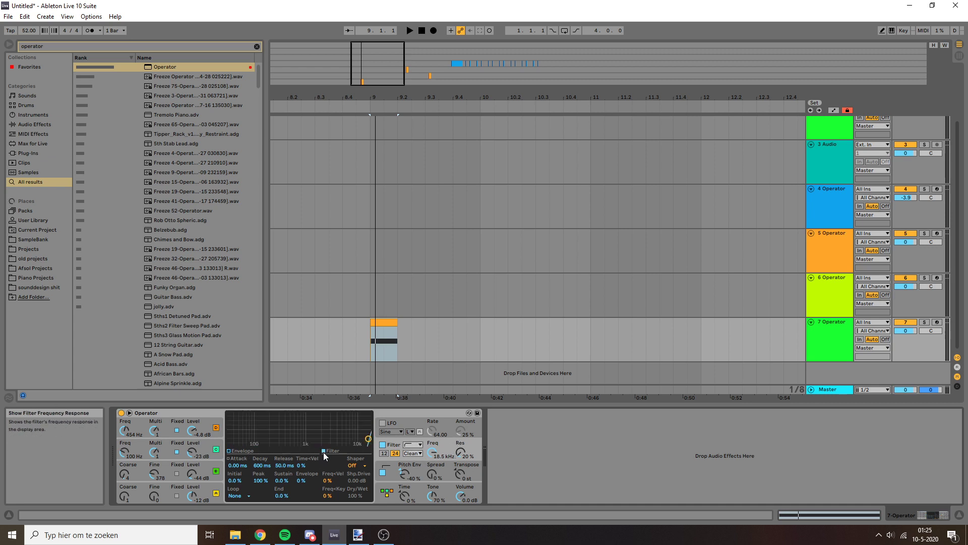
{"action": "left_click_drag", "start_coordinate": [323, 433], "coordinate": [275, 436]}
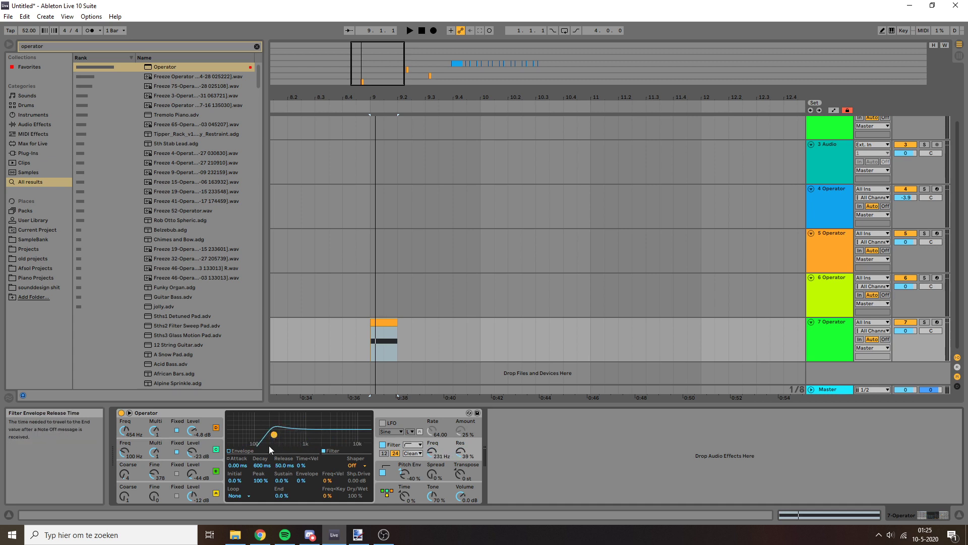
{"action": "mouse_move", "coordinate": [274, 436]}
{"action": "left_mouse_down"}
{"action": "mouse_move", "coordinate": [269, 427]}
{"action": "mouse_move", "coordinate": [276, 437]}
{"action": "left_mouse_up"}
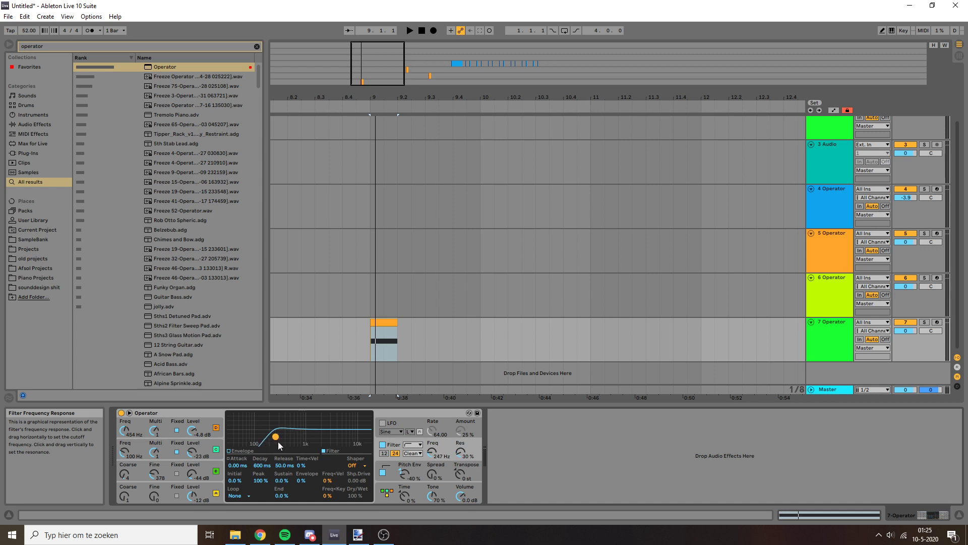
{"action": "left_click_drag", "start_coordinate": [276, 437], "coordinate": [278, 433]}
{"action": "left_click_drag", "start_coordinate": [278, 433], "coordinate": [277, 432]}
Switch the filter circuit to OSR and audition resonance settings between 44% and 94%.
{"action": "left_click", "coordinate": [352, 468]}
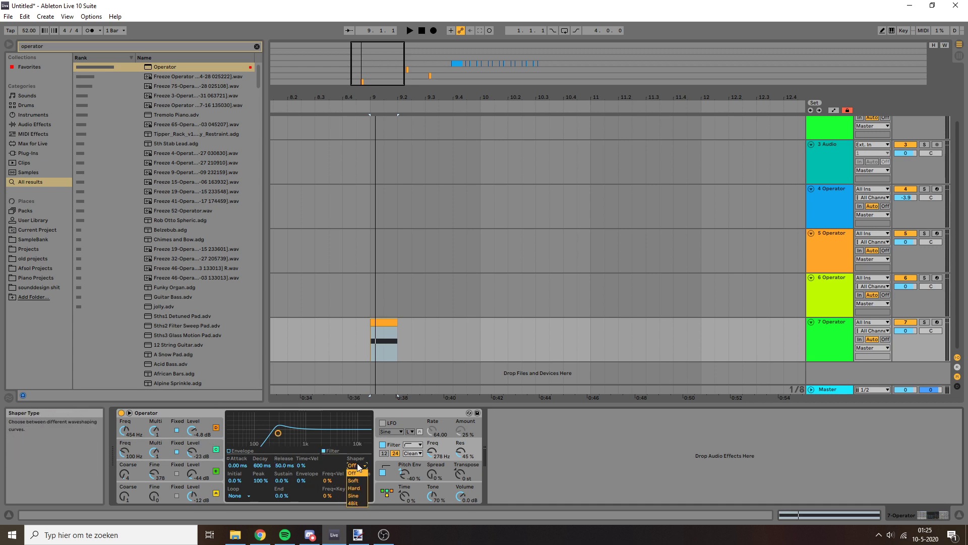
{"action": "left_click", "coordinate": [412, 453]}
{"action": "left_click", "coordinate": [408, 468]}
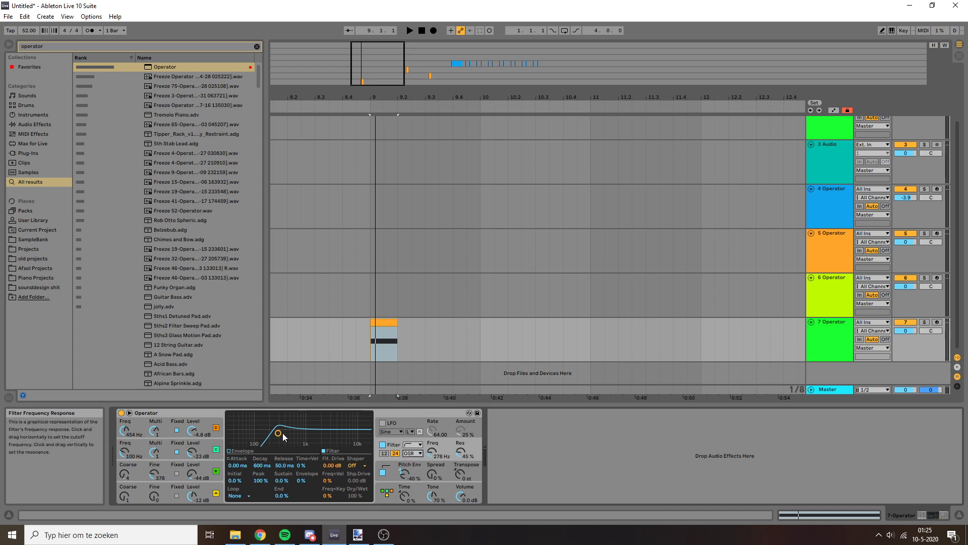
{"action": "left_click_drag", "start_coordinate": [282, 433], "coordinate": [329, 422]}
{"action": "key", "text": "space"}
{"action": "key", "text": "space"}
{"action": "key", "text": "space"}
{"action": "key", "text": "space"}
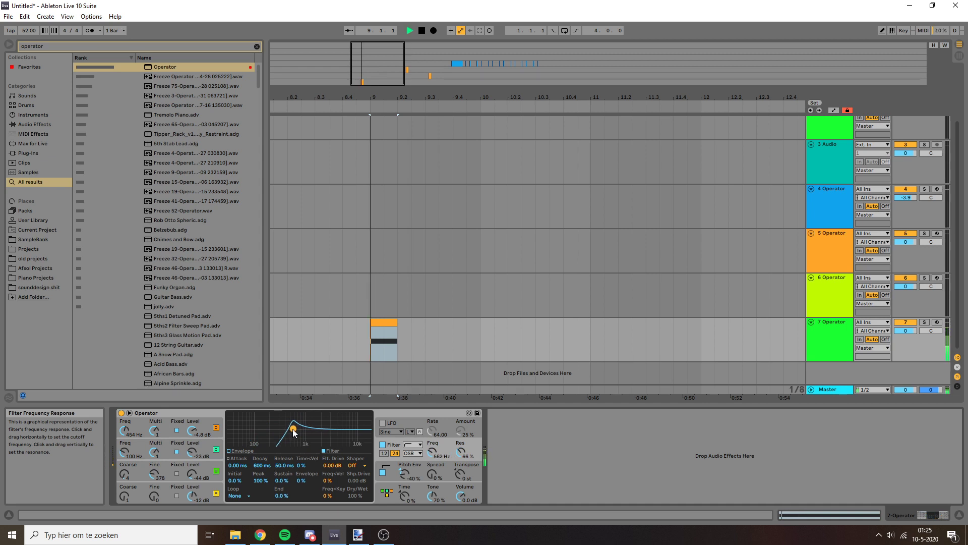
{"action": "key", "text": "space"}
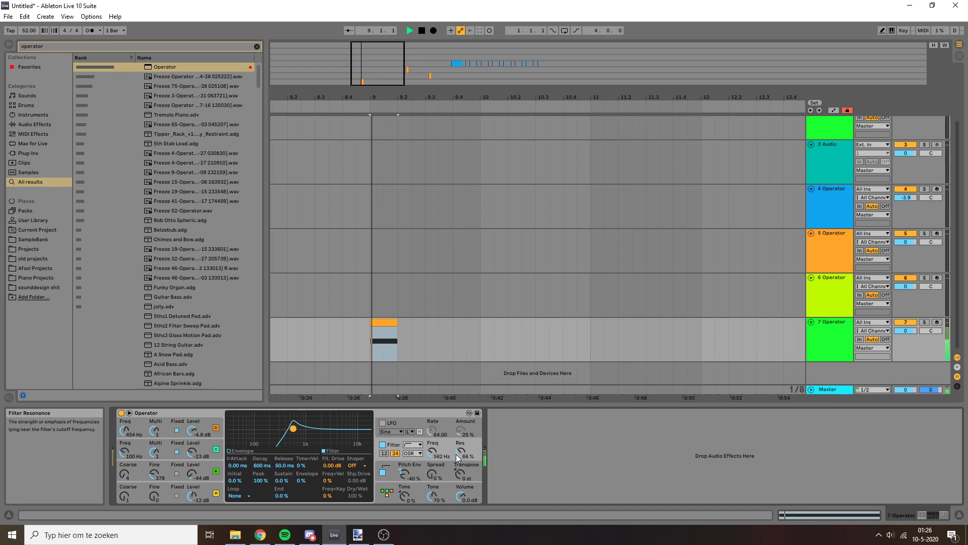
{"action": "key", "text": "space"}
{"action": "left_click_drag", "start_coordinate": [459, 452], "coordinate": [458, 475]}
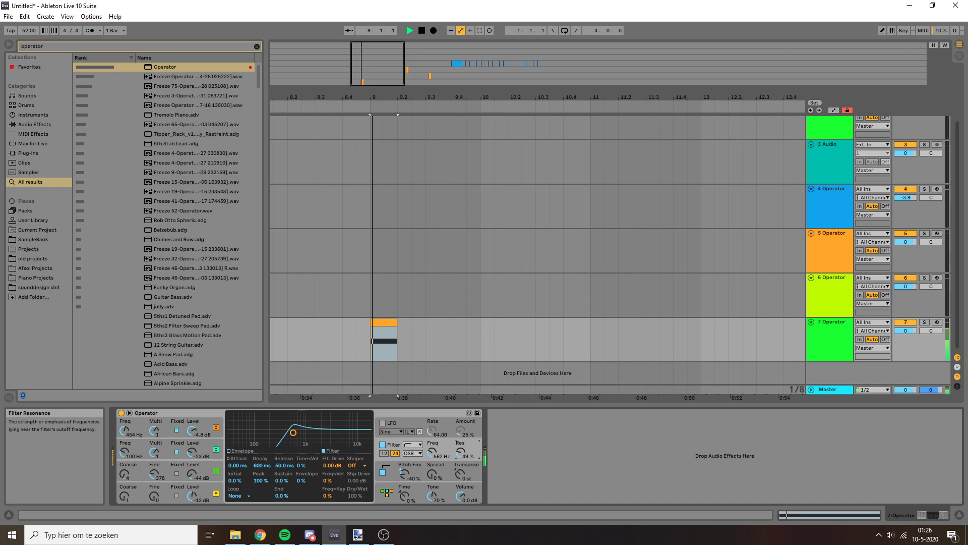
{"action": "key", "text": "space"}
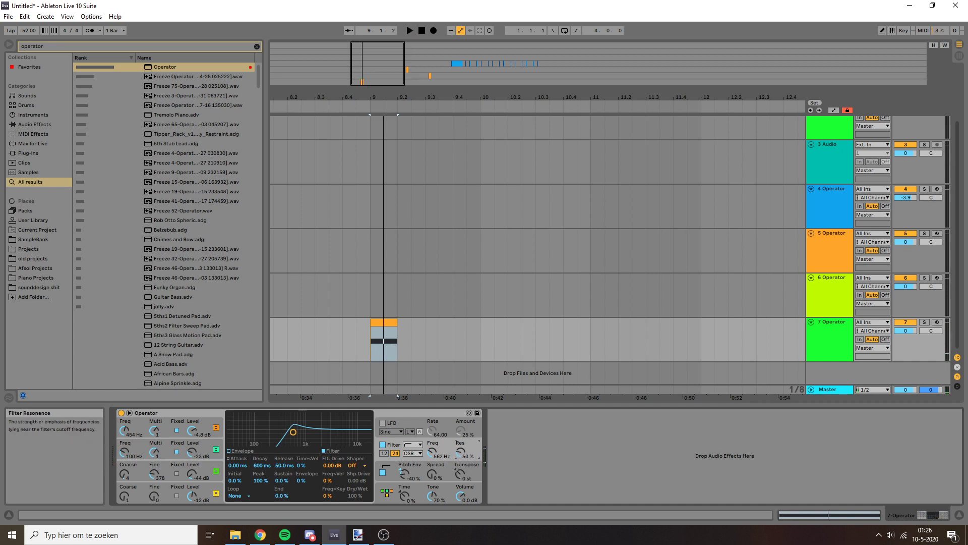
{"action": "key", "text": "space"}
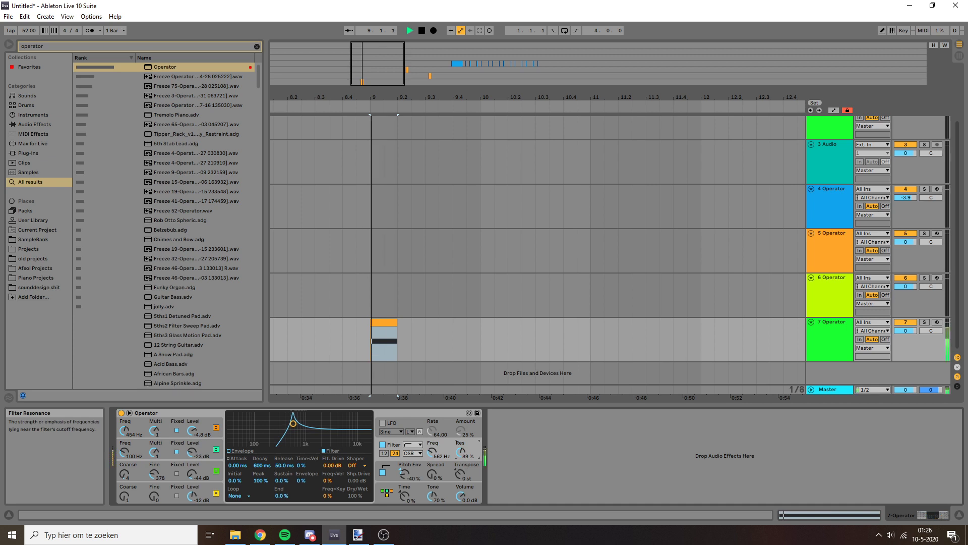
{"action": "left_click_drag", "start_coordinate": [461, 452], "coordinate": [460, 451]}
{"action": "key", "text": "space"}
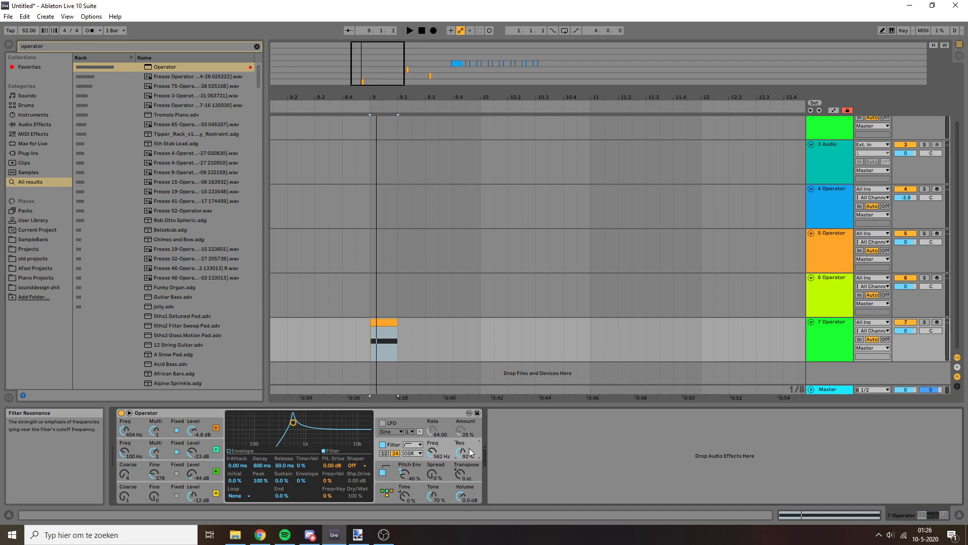
Lower the filter resonance to 48 % and push filter drive to about 9.94 dB.
{"action": "left_click", "coordinate": [396, 323]}
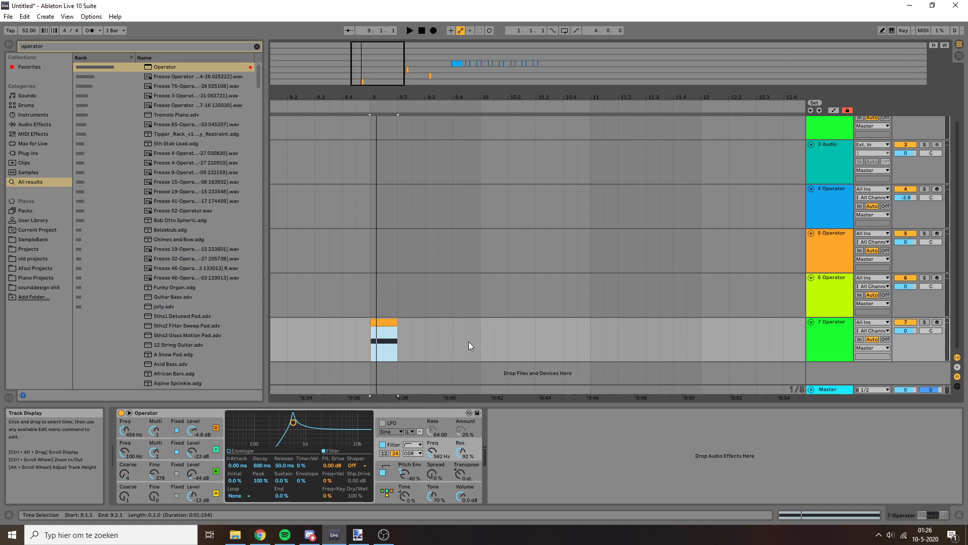
{"action": "left_click", "coordinate": [379, 413]}
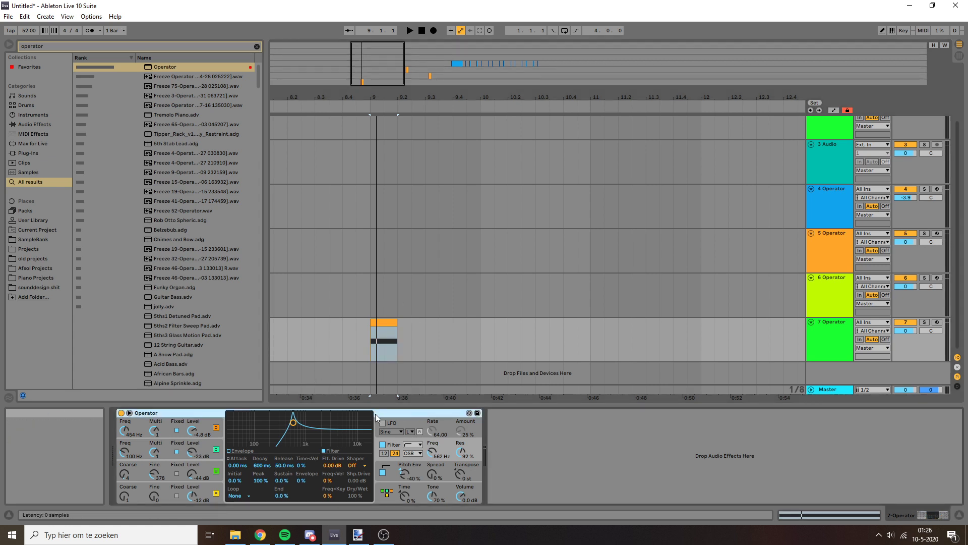
{"action": "mouse_move", "coordinate": [455, 454]}
{"action": "left_mouse_down"}
{"action": "mouse_move", "coordinate": [455, 469]}
{"action": "mouse_move", "coordinate": [460, 455]}
{"action": "left_mouse_up"}
{"action": "key", "text": "space"}
{"action": "key", "text": "space"}
{"action": "key", "text": "space"}
{"action": "key", "text": "space"}
{"action": "key", "text": "space"}
{"action": "key", "text": "space"}
{"action": "key", "text": "space"}
{"action": "key", "text": "space"}
{"action": "key", "text": "space"}
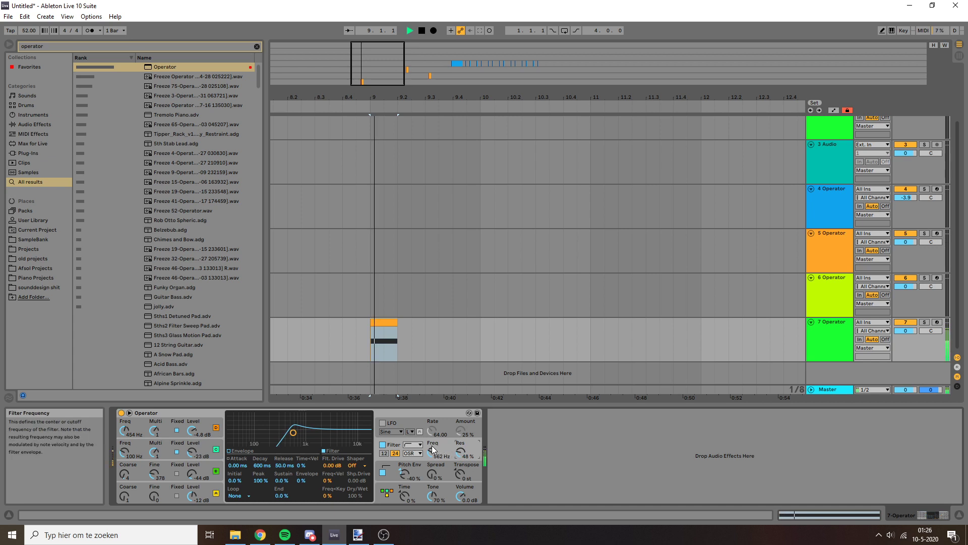
{"action": "key", "text": "space"}
{"action": "key", "text": "space"}
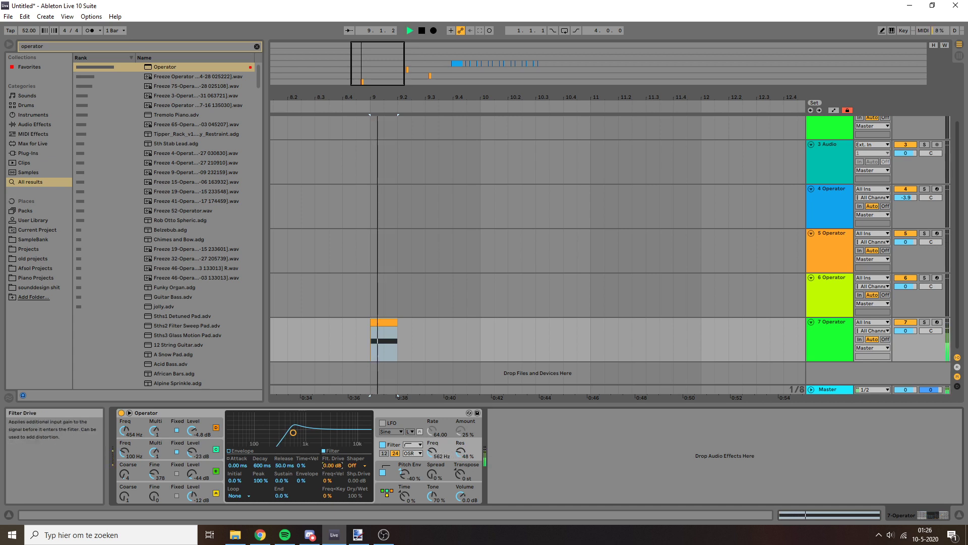
{"action": "left_click_drag", "start_coordinate": [326, 468], "coordinate": [326, 456]}
{"action": "key", "text": "space"}
{"action": "key", "text": "space"}
{"action": "key", "text": "space"}
{"action": "key", "text": "space"}
{"action": "key", "text": "space"}
{"action": "key", "text": "space"}
{"action": "key", "text": "space"}
{"action": "key", "text": "space"}
{"action": "key", "text": "space"}
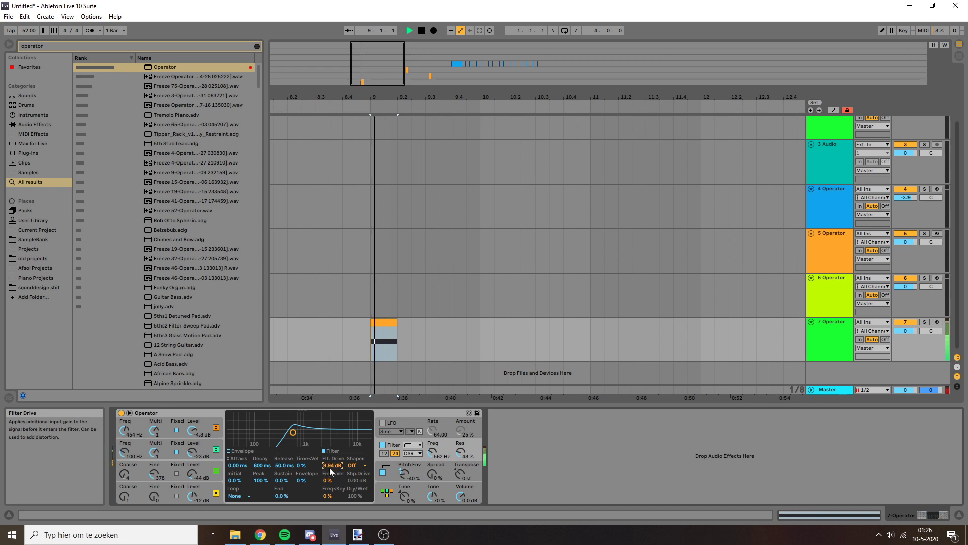
Turn the Operator's overall volume down to -4.9 dB.
{"action": "key", "text": "space"}
{"action": "left_click_drag", "start_coordinate": [460, 497], "coordinate": [462, 497]}
{"action": "key", "text": "space"}
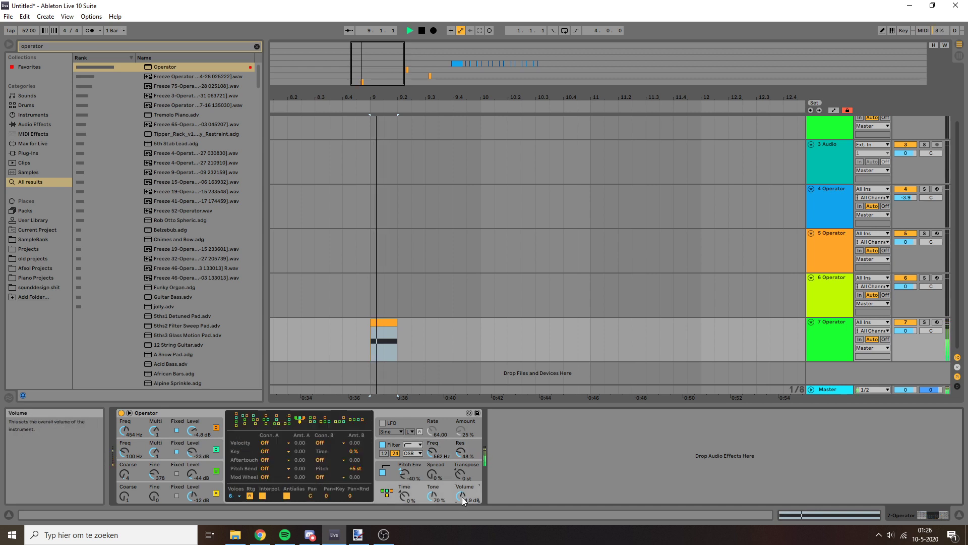
{"action": "left_click", "coordinate": [473, 476]}
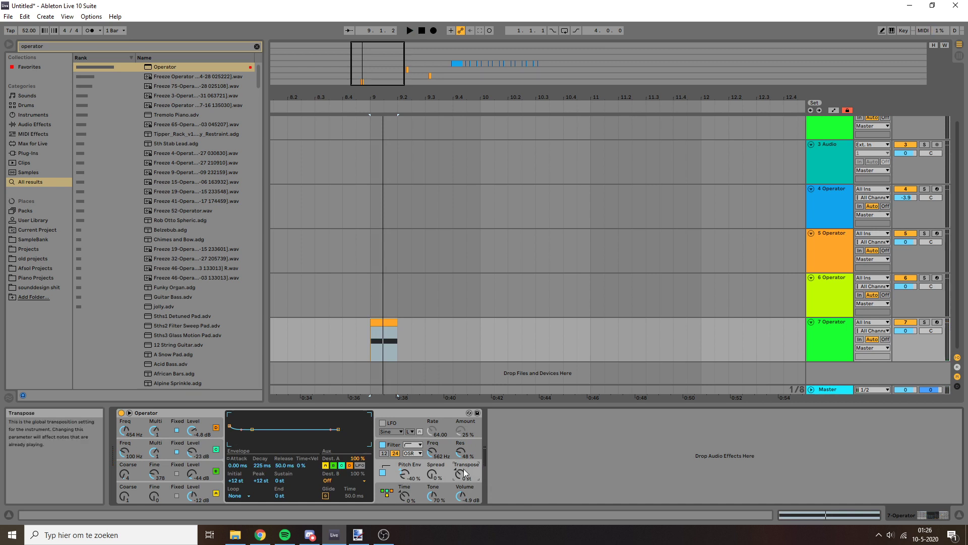
{"action": "left_click", "coordinate": [391, 445]}
Choose the Soft shaper, with Shp.Drive at 2.44 dB and Dry/Wet at 83%.
{"action": "left_click", "coordinate": [364, 466]}
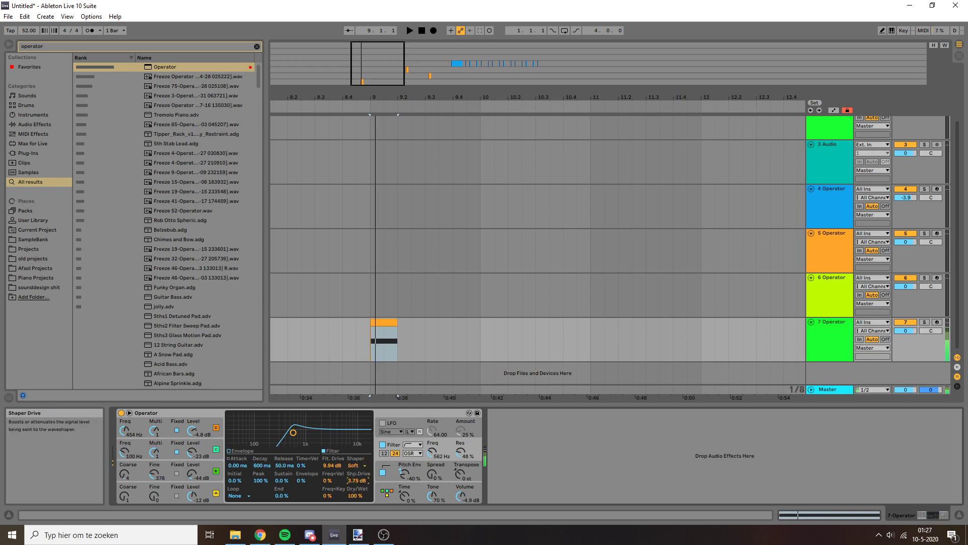
{"action": "key", "text": "space"}
{"action": "key", "text": "space"}
{"action": "left_click_drag", "start_coordinate": [358, 481], "coordinate": [360, 499]}
{"action": "key", "text": "space"}
{"action": "key", "text": "space"}
{"action": "key", "text": "space"}
{"action": "key", "text": "space"}
{"action": "key", "text": "space"}
{"action": "key", "text": "space"}
{"action": "key", "text": "space"}
{"action": "key", "text": "space"}
{"action": "key", "text": "space"}
{"action": "key", "text": "space"}
{"action": "key", "text": "space"}
{"action": "key", "text": "space"}
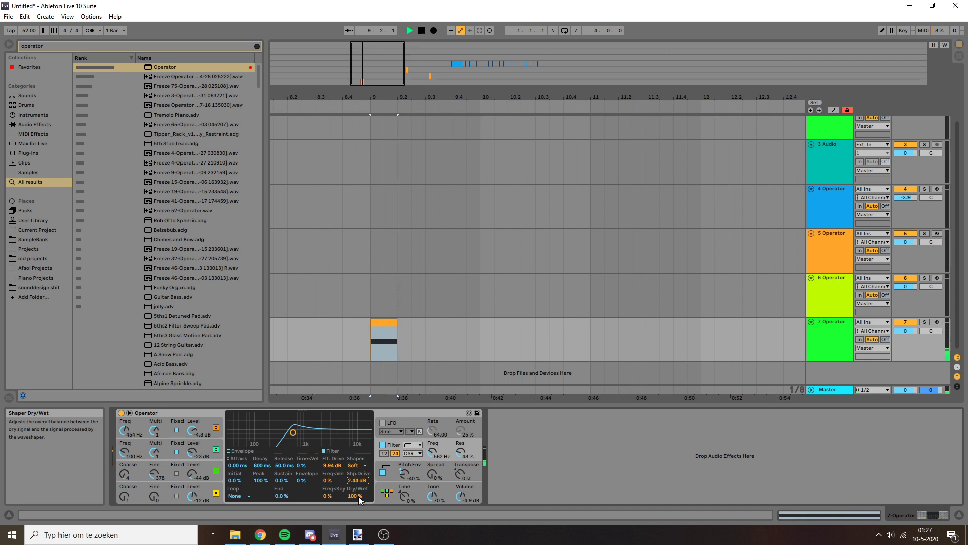
{"action": "key", "text": "space"}
{"action": "key", "text": "space"}
{"action": "left_click_drag", "start_coordinate": [358, 496], "coordinate": [358, 502]}
{"action": "key", "text": "space"}
{"action": "key", "text": "space"}
{"action": "key", "text": "space"}
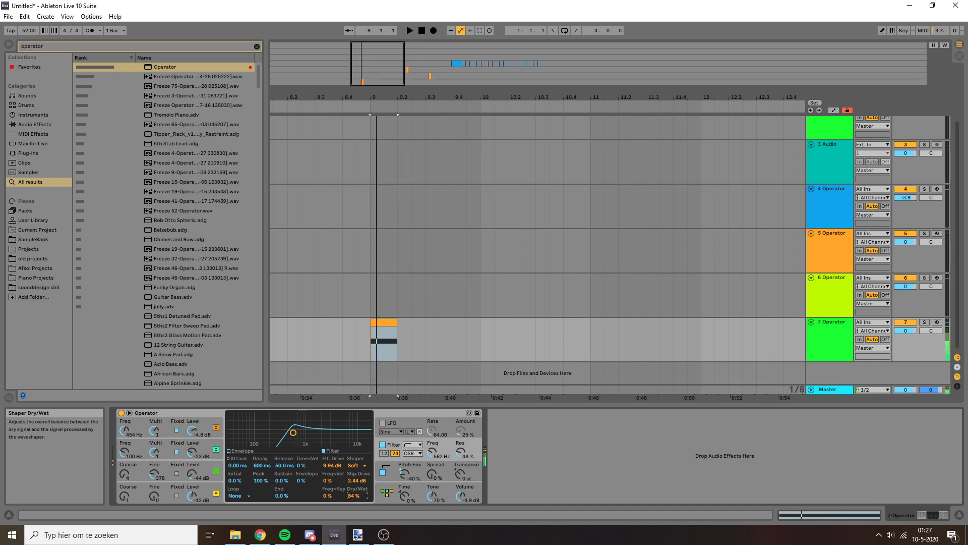
{"action": "key", "text": "space"}
{"action": "key", "text": "space"}
{"action": "key", "text": "ctrl+f"}
Load EQ Eight after the Operator, expand its display and raise a sharp band 4 peak near 1.72 kHz.
{"action": "type", "text": "eq"}
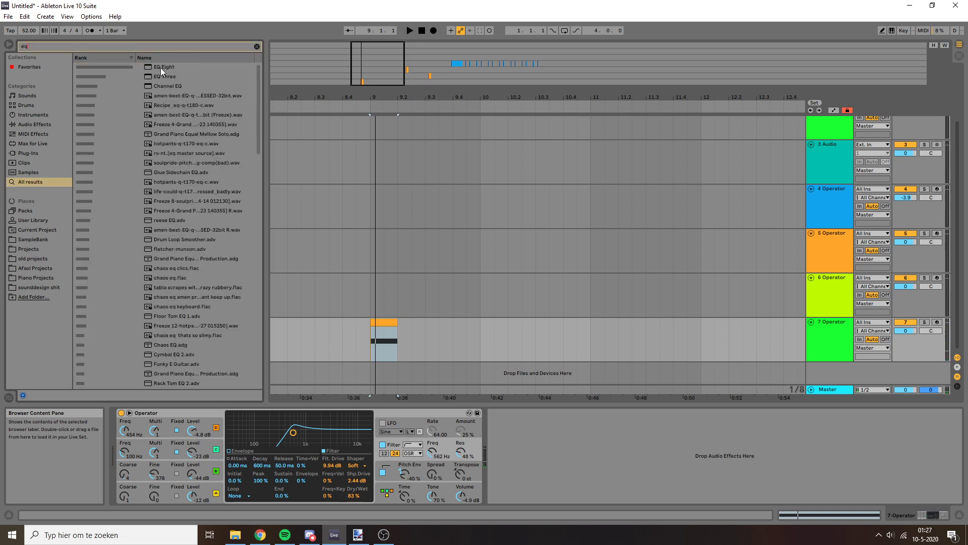
{"action": "double_click", "coordinate": [161, 67]}
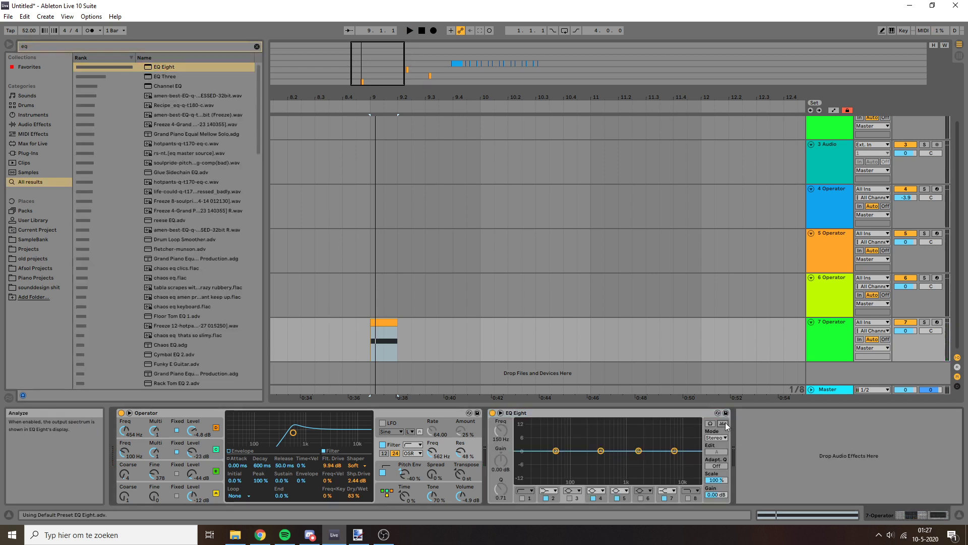
{"action": "left_click", "coordinate": [723, 423]}
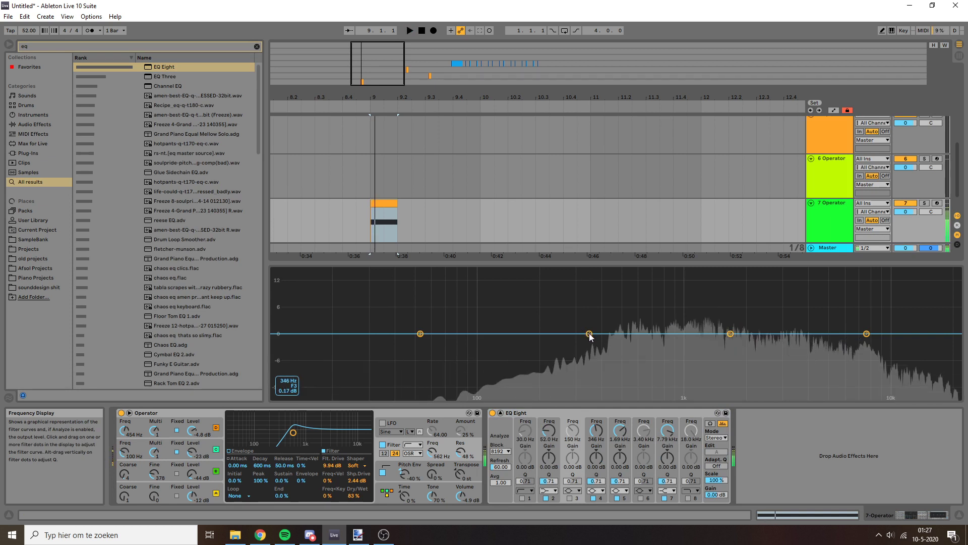
{"action": "left_click_drag", "start_coordinate": [589, 333], "coordinate": [721, 273]}
{"action": "key", "text": "space"}
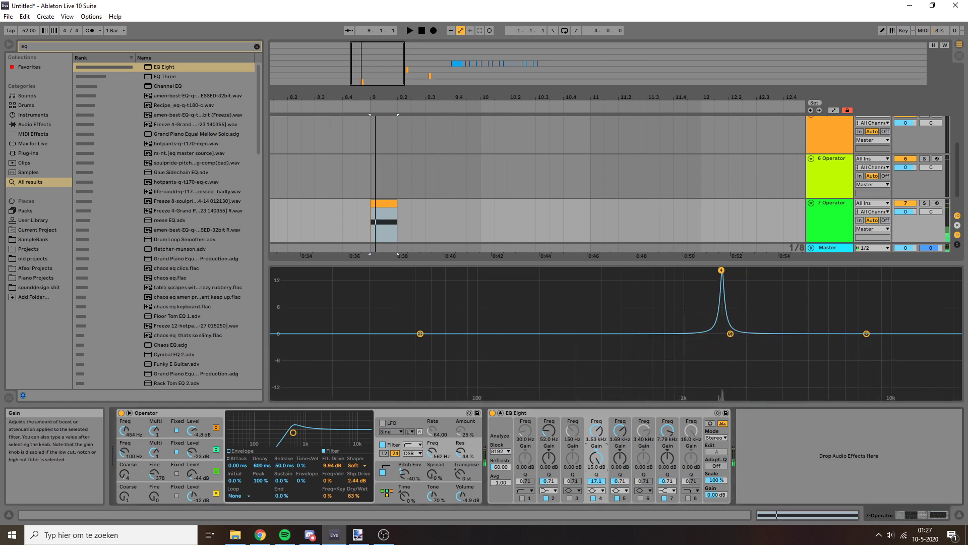
{"action": "left_click_drag", "start_coordinate": [596, 456], "coordinate": [596, 484]}
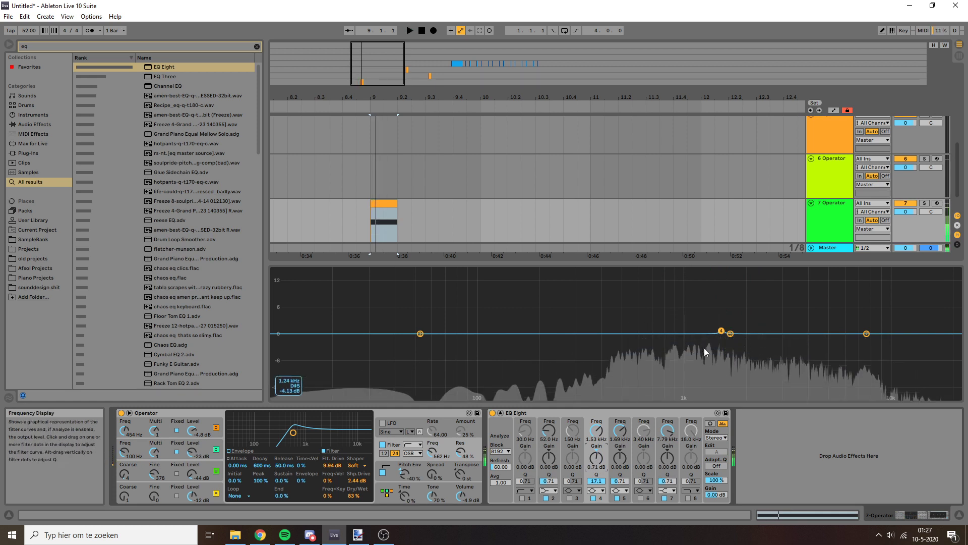
{"action": "left_click_drag", "start_coordinate": [722, 330], "coordinate": [720, 270]}
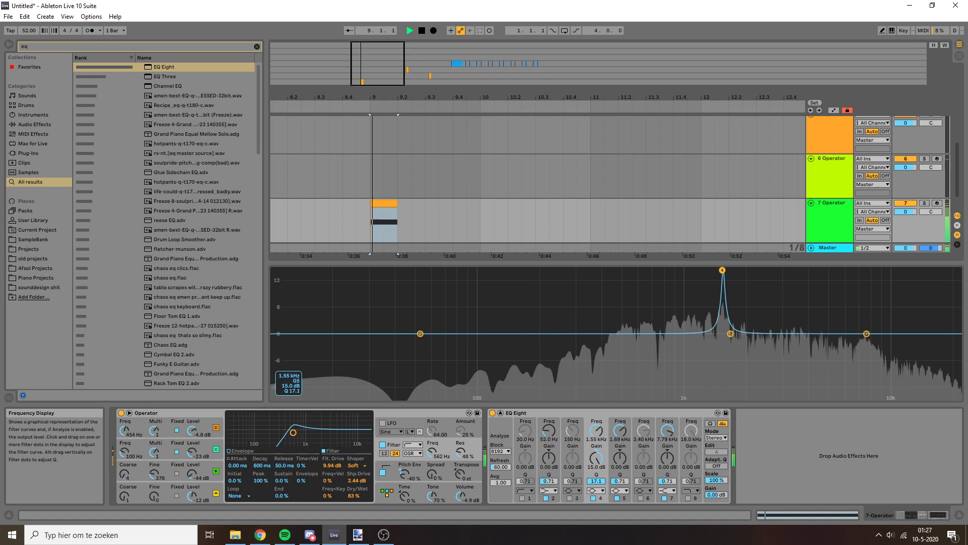
Enable band 3 and turn band 4 into a narrow notch cut at 1.48 kHz.
{"action": "left_click", "coordinate": [593, 498]}
{"action": "key", "text": "space"}
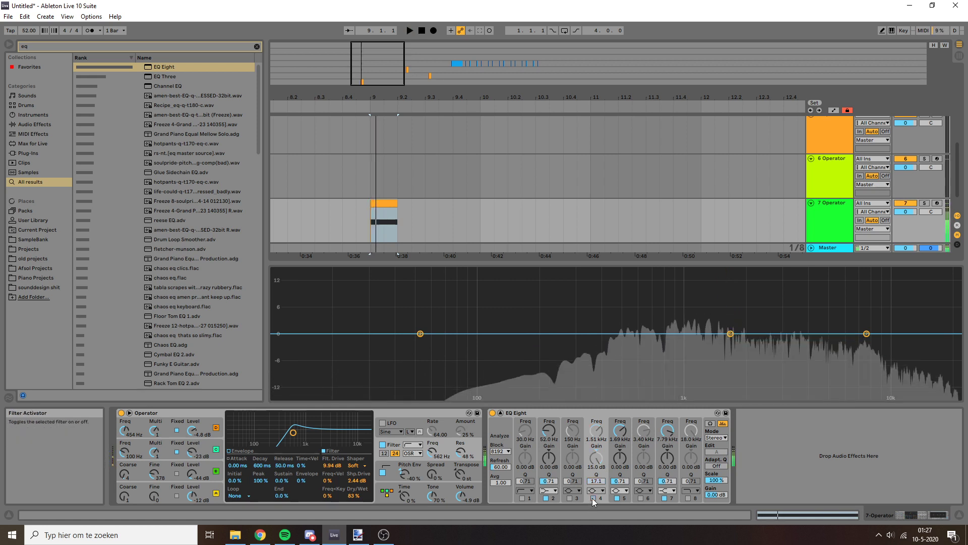
{"action": "key", "text": "space"}
{"action": "left_click", "coordinate": [592, 498]}
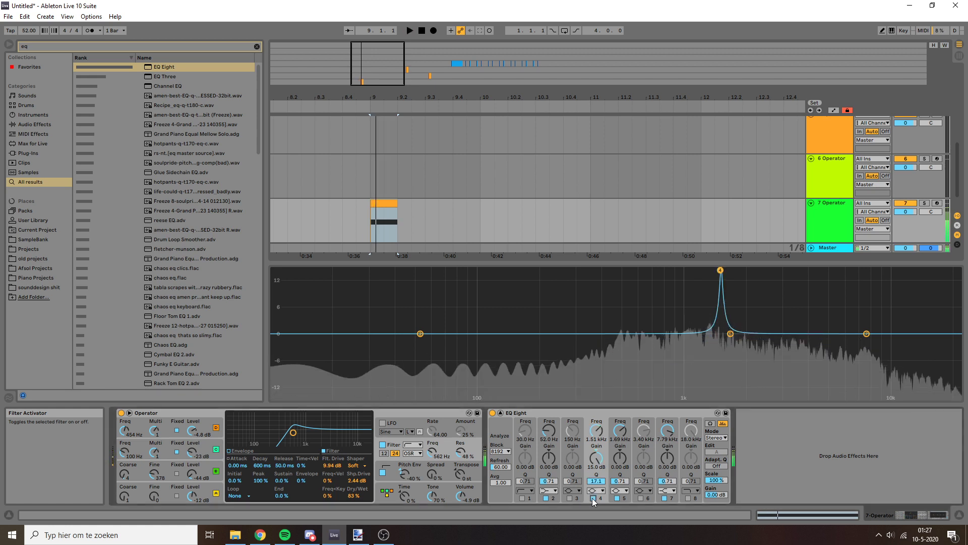
{"action": "left_click", "coordinate": [592, 497]}
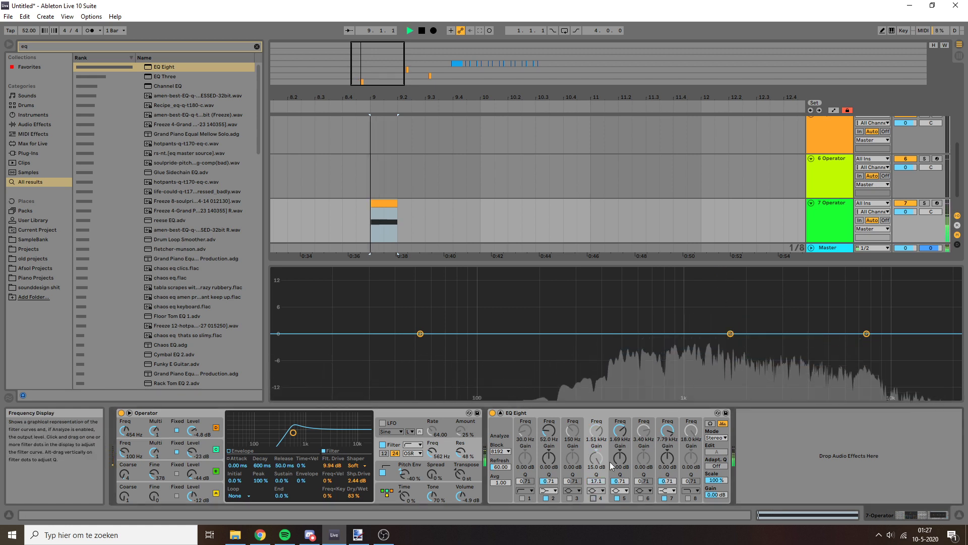
{"action": "left_click", "coordinate": [570, 497]}
{"action": "key", "text": "space"}
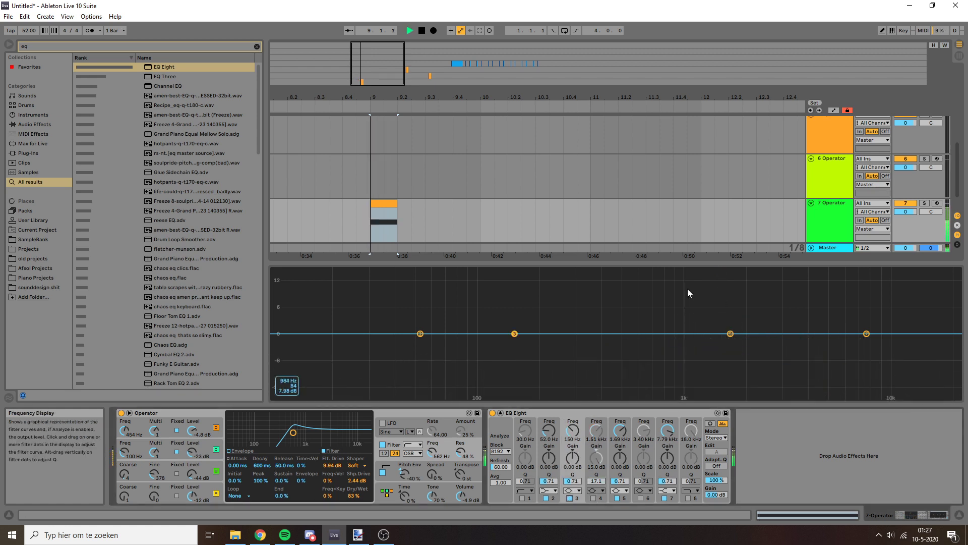
{"action": "left_click", "coordinate": [593, 498]}
{"action": "key", "text": "space"}
{"action": "left_click_drag", "start_coordinate": [721, 271], "coordinate": [718, 271]}
{"action": "key", "text": "space"}
{"action": "key", "text": "space"}
{"action": "key", "text": "space"}
Add a gentle band 3 boost around 2.78 kHz and fold the EQ Eight.
{"action": "key", "text": "space"}
{"action": "key", "text": "space"}
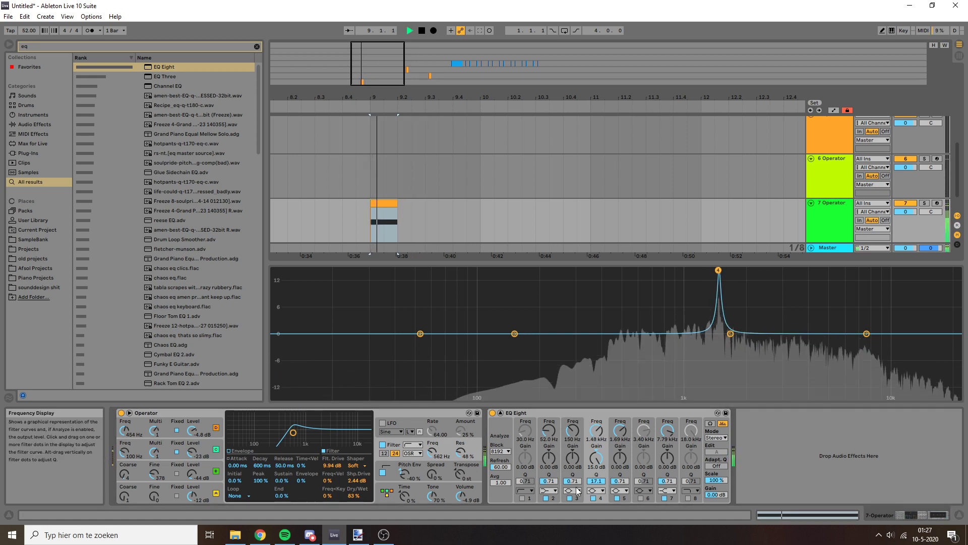
{"action": "left_click_drag", "start_coordinate": [596, 458], "coordinate": [596, 526]}
{"action": "key", "text": "space"}
{"action": "key", "text": "space"}
{"action": "key", "text": "space"}
{"action": "key", "text": "space"}
{"action": "key", "text": "space"}
{"action": "key", "text": "space"}
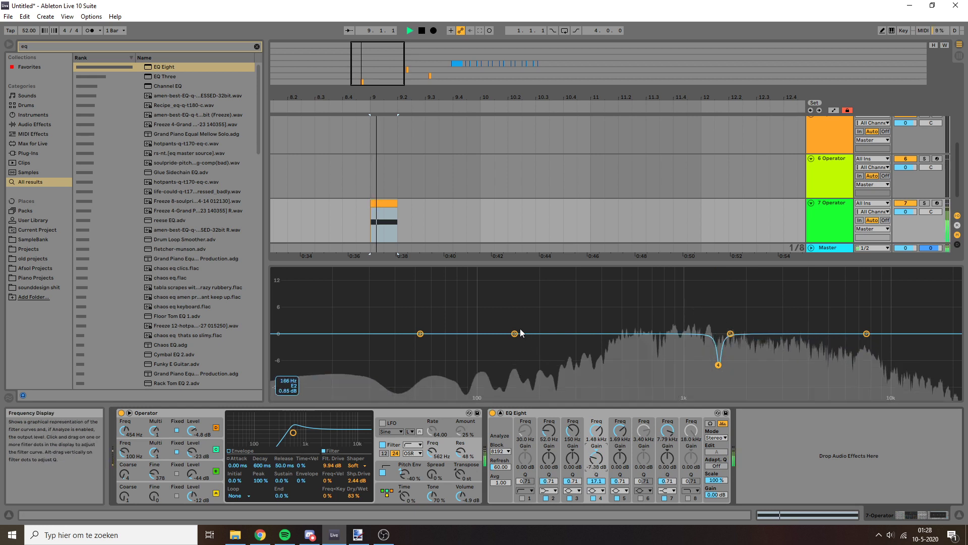
{"action": "left_click_drag", "start_coordinate": [515, 333], "coordinate": [774, 318]}
{"action": "key", "text": "space"}
{"action": "key", "text": "space"}
{"action": "key", "text": "space"}
{"action": "key", "text": "space"}
{"action": "key", "text": "space"}
{"action": "key", "text": "space"}
{"action": "key", "text": "space"}
{"action": "key", "text": "space"}
{"action": "key", "text": "space"}
{"action": "key", "text": "space"}
{"action": "key", "text": "space"}
{"action": "key", "text": "space"}
{"action": "key", "text": "space"}
{"action": "key", "text": "space"}
{"action": "key", "text": "space"}
{"action": "key", "text": "space"}
{"action": "key", "text": "space"}
{"action": "key", "text": "space"}
{"action": "key", "text": "space"}
{"action": "key", "text": "space"}
{"action": "key", "text": "space"}
{"action": "key", "text": "space"}
{"action": "key", "text": "space"}
{"action": "key", "text": "space"}
{"action": "key", "text": "space"}
{"action": "key", "text": "space"}
{"action": "key", "text": "space"}
{"action": "key", "text": "space"}
{"action": "key", "text": "space"}
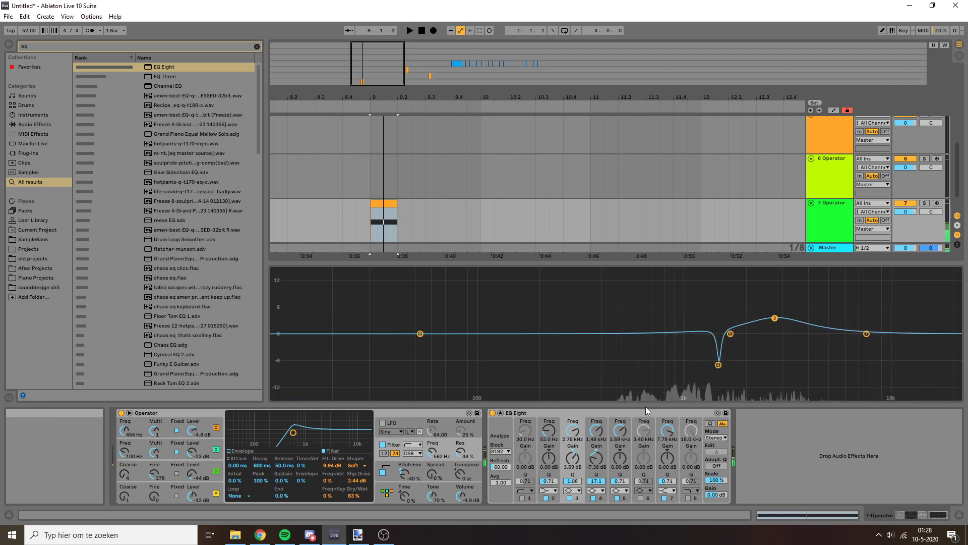
{"action": "double_click", "coordinate": [580, 412]}
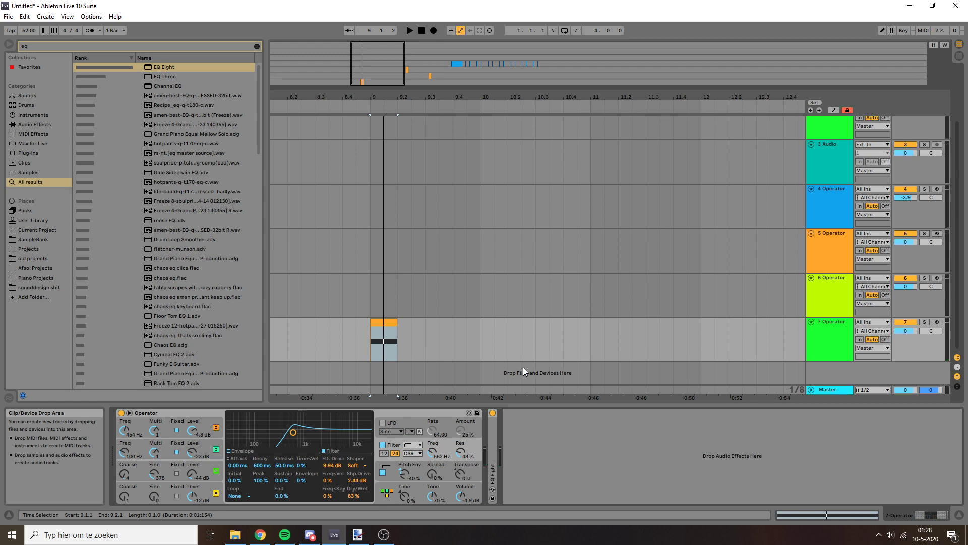
Load Reverb from a 'rev' search onto track 7 after the EQ Eight, with 2.01 s decay and 100% dry/wet.
{"action": "key", "text": "ctrl+f"}
{"action": "type", "text": "rev"}
{"action": "key", "text": "Down"}
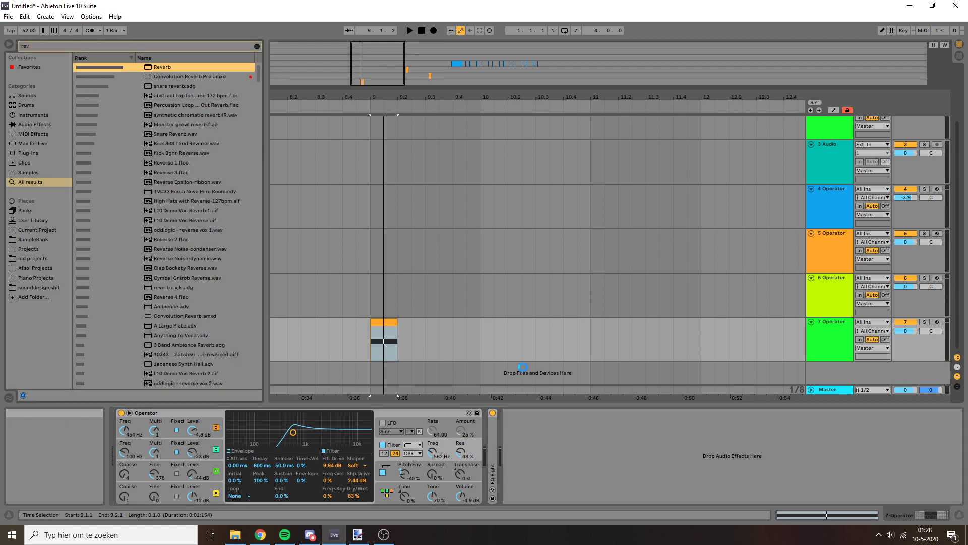
{"action": "key", "text": "Return"}
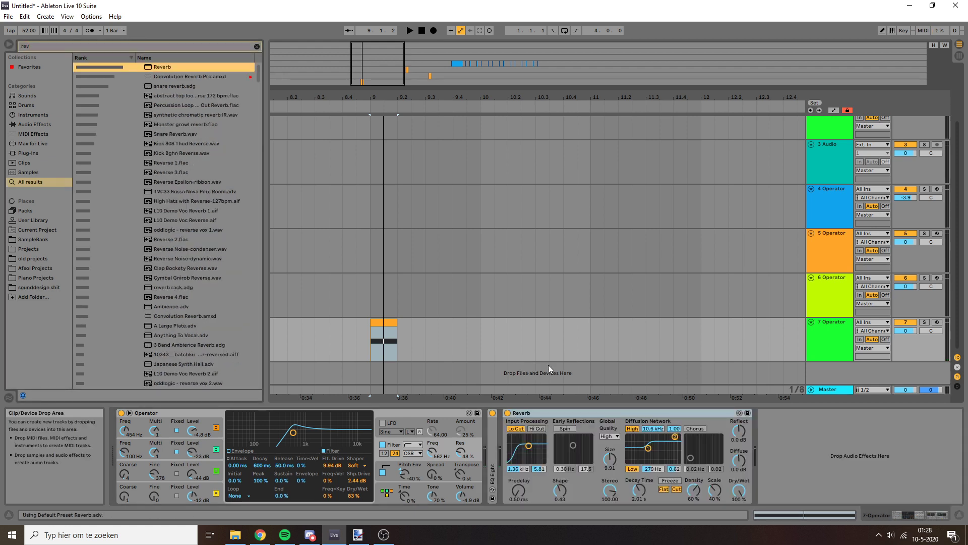
{"action": "left_click", "coordinate": [537, 413]}
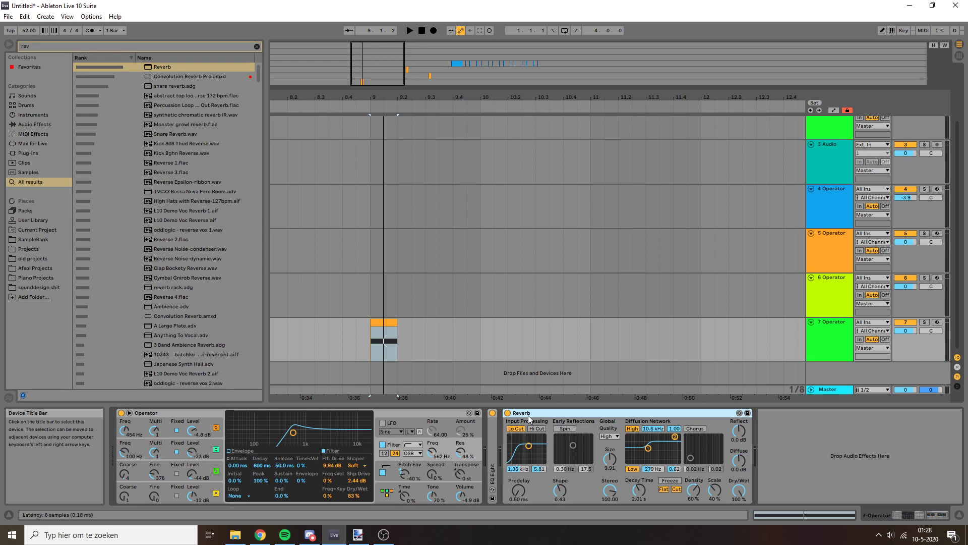
{"action": "left_click", "coordinate": [383, 341]}
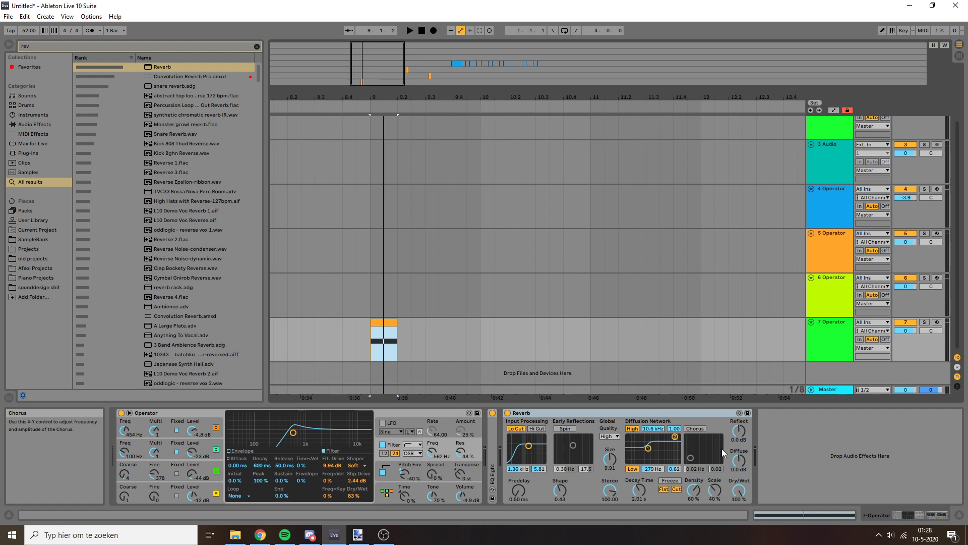
{"action": "left_click", "coordinate": [575, 411]}
{"action": "key", "text": "space"}
{"action": "key", "text": "space"}
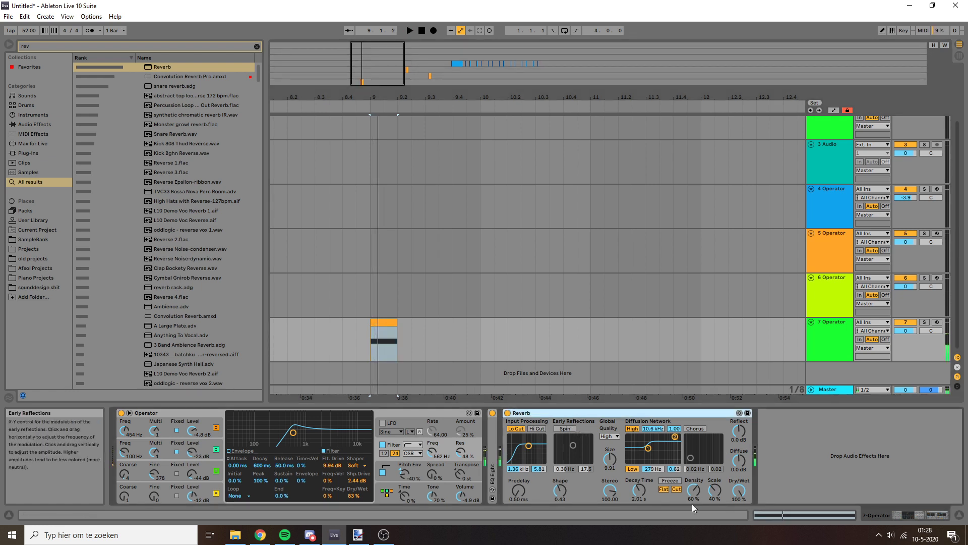
Shorten the Reverb decay, enable the input high cut at 794 Hz, and set the diffusion high shelf to 14.9 kHz.
{"action": "left_click_drag", "start_coordinate": [639, 490], "coordinate": [639, 504]}
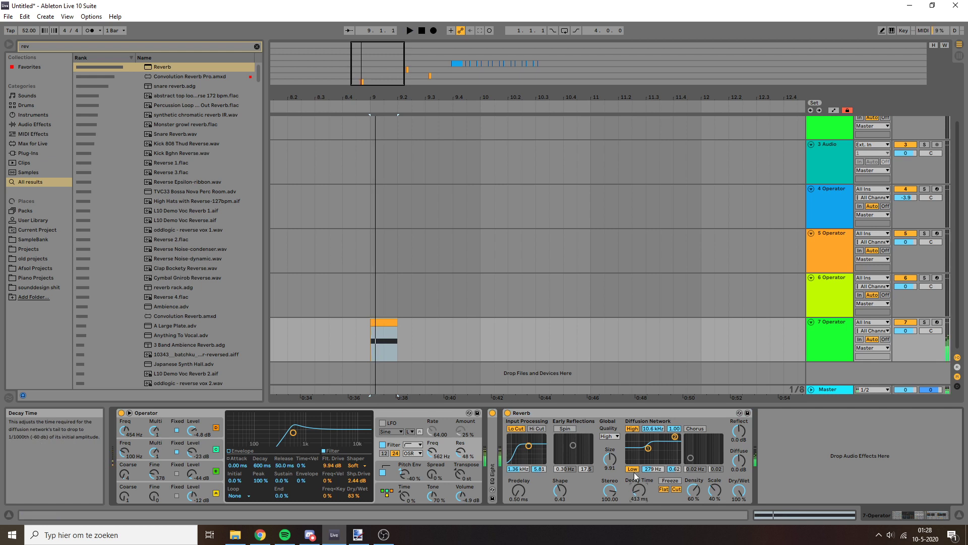
{"action": "left_click", "coordinate": [539, 428]}
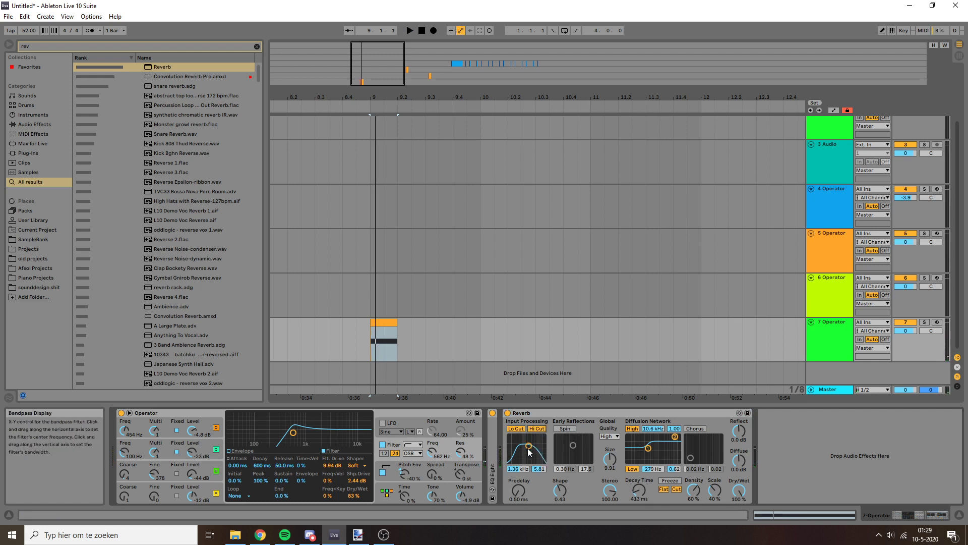
{"action": "key", "text": "space"}
{"action": "key", "text": "space"}
{"action": "left_click_drag", "start_coordinate": [529, 445], "coordinate": [525, 445]}
{"action": "key", "text": "space"}
{"action": "key", "text": "space"}
{"action": "key", "text": "space"}
{"action": "key", "text": "space"}
{"action": "key", "text": "space"}
{"action": "left_click_drag", "start_coordinate": [674, 436], "coordinate": [665, 454]}
{"action": "key", "text": "space"}
{"action": "key", "text": "space"}
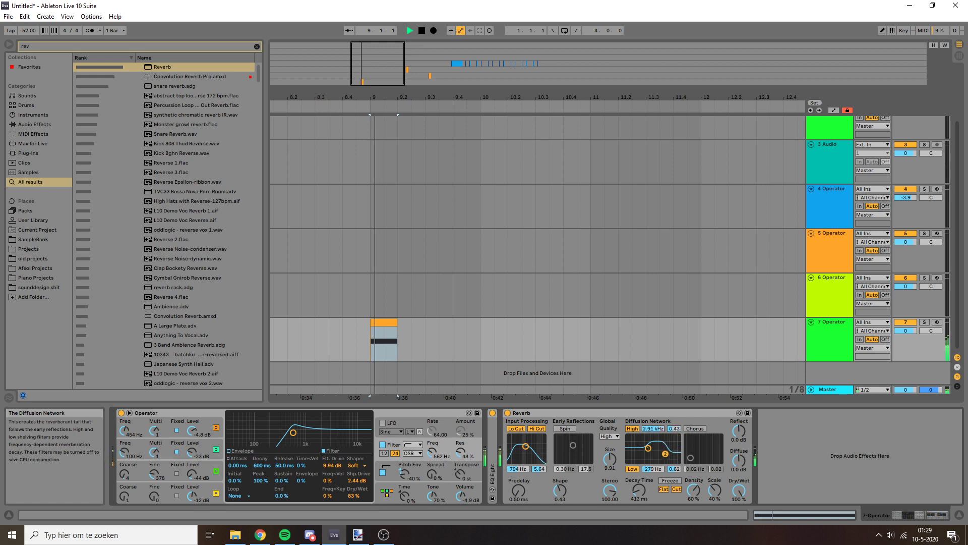
Lower reflections to -3.3 dB, narrow the stereo width, enable the low shelf and raise density to 71%.
{"action": "left_click_drag", "start_coordinate": [731, 433], "coordinate": [731, 440]}
{"action": "key", "text": "space"}
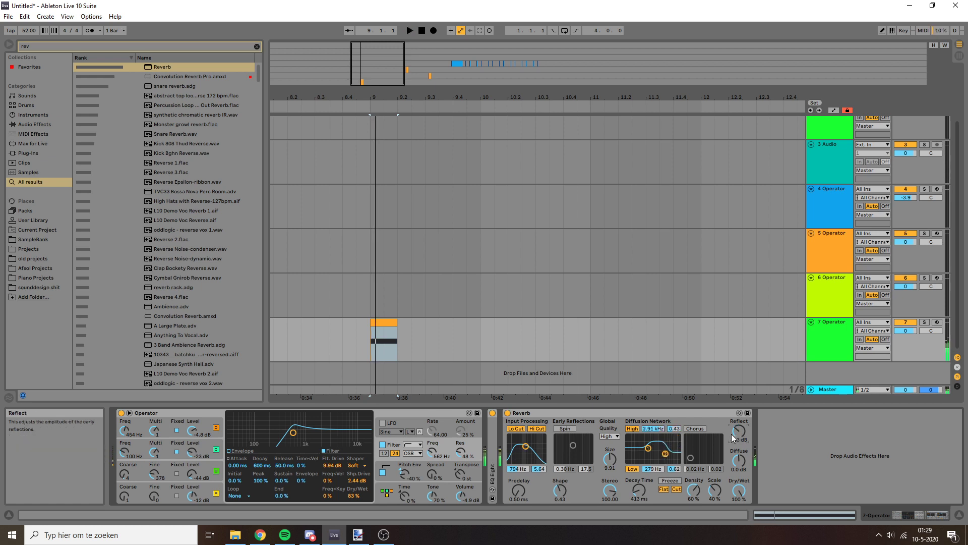
{"action": "key", "text": "space"}
{"action": "left_click_drag", "start_coordinate": [610, 489], "coordinate": [609, 509]}
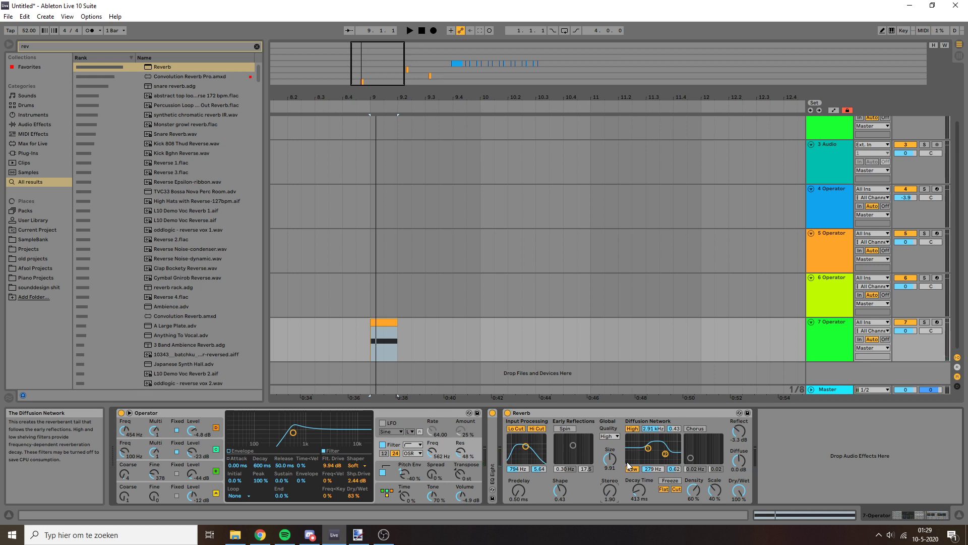
{"action": "left_click", "coordinate": [630, 468]}
{"action": "key", "text": "space"}
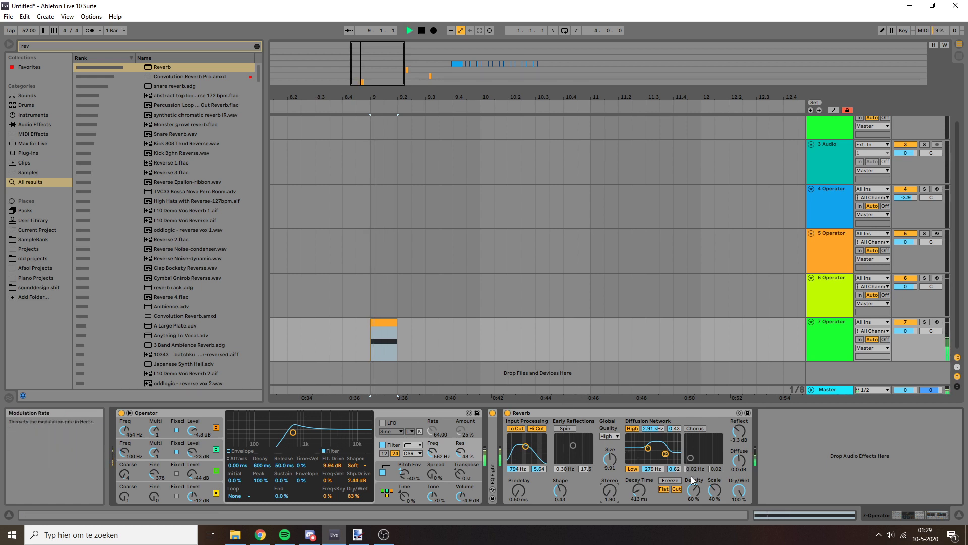
{"action": "key", "text": "space"}
{"action": "left_click_drag", "start_coordinate": [688, 489], "coordinate": [691, 493]}
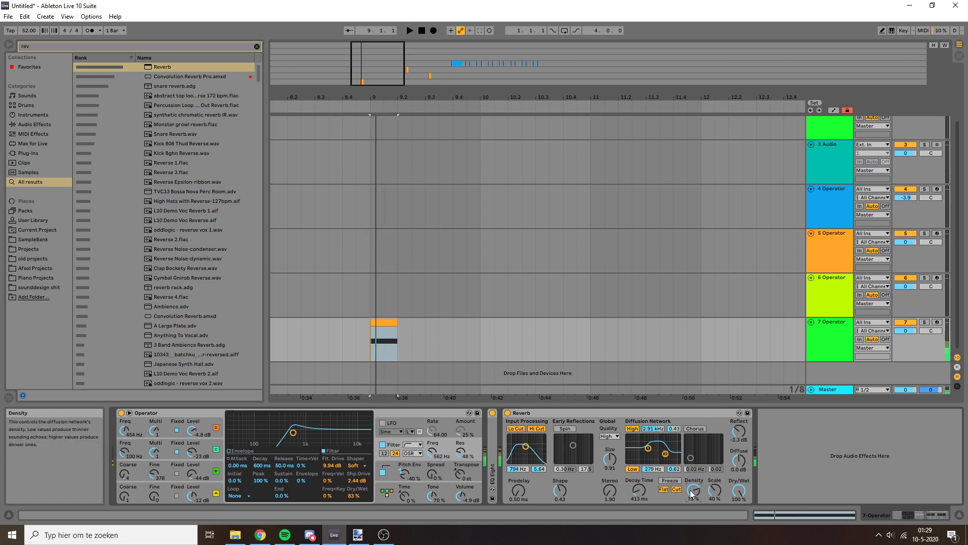
Speed up spin modulation, drop shape to 0.02, raise scale to 42% and set dry/wet to 46%.
{"action": "left_click", "coordinate": [622, 414]}
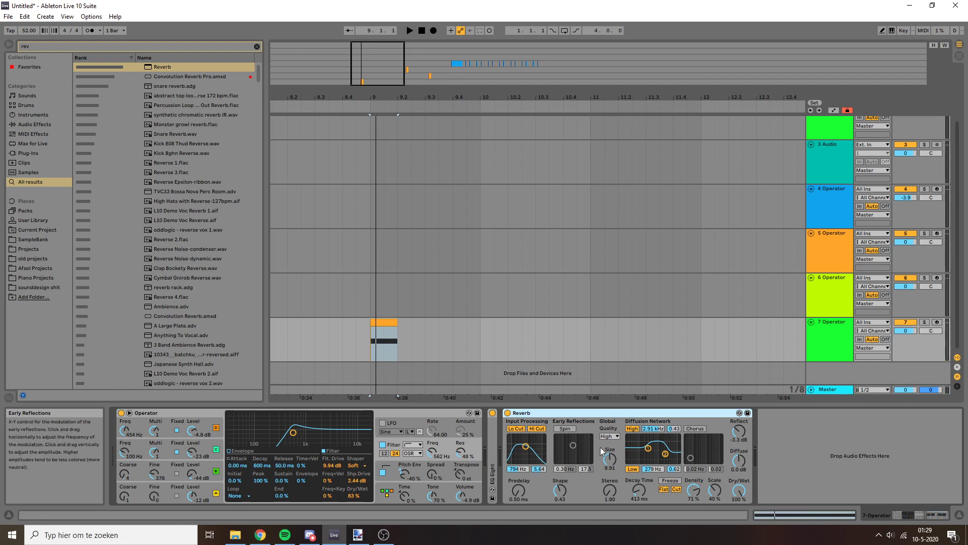
{"action": "left_click_drag", "start_coordinate": [567, 469], "coordinate": [567, 456]}
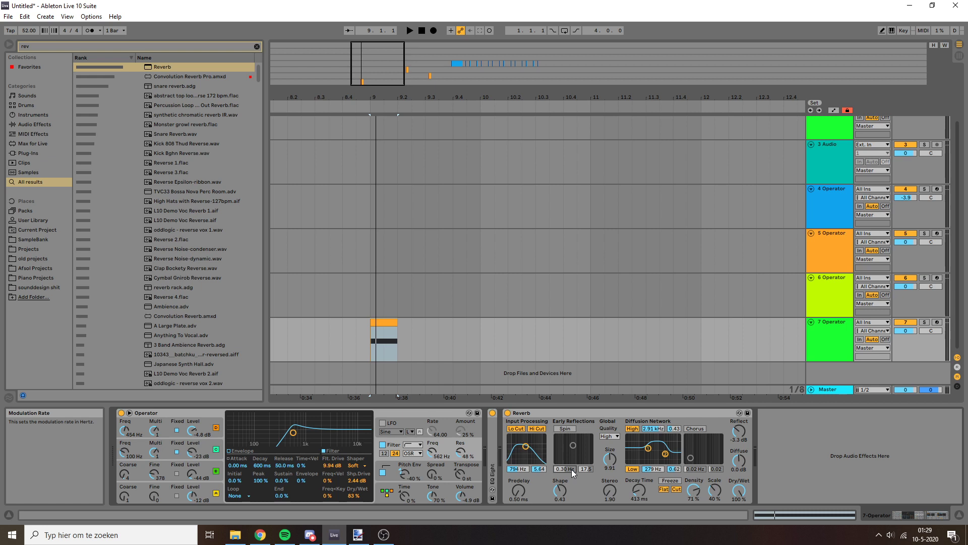
{"action": "key", "text": "space"}
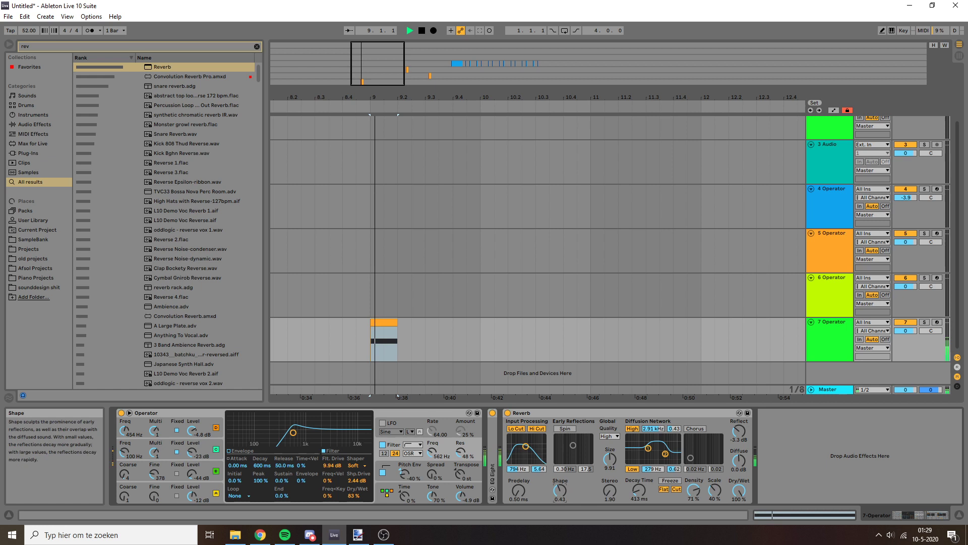
{"action": "key", "text": "space"}
{"action": "key", "text": "space"}
{"action": "key", "text": "space"}
{"action": "key", "text": "space"}
{"action": "key", "text": "space"}
{"action": "key", "text": "space"}
{"action": "key", "text": "space"}
{"action": "left_click_drag", "start_coordinate": [559, 490], "coordinate": [560, 529]}
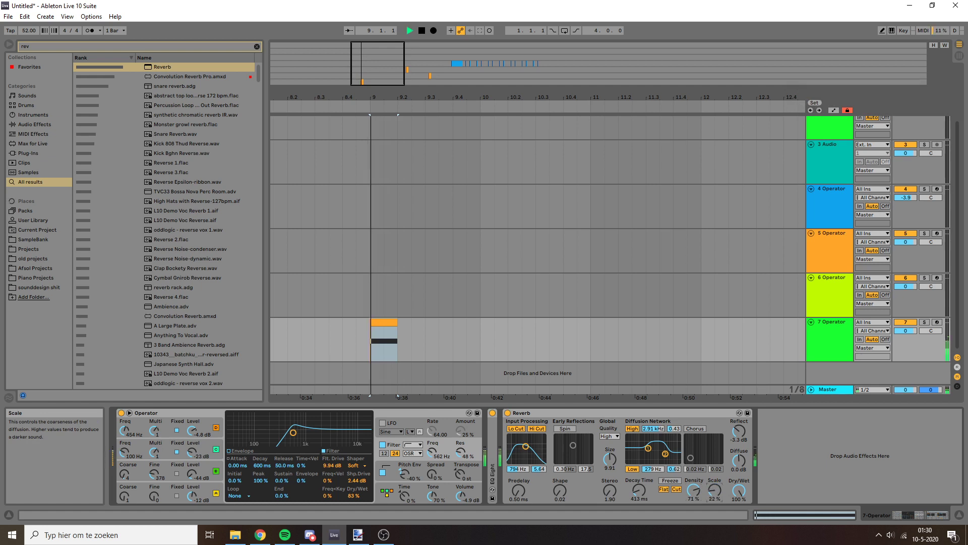
{"action": "key", "text": "space"}
{"action": "key", "text": "space"}
{"action": "key", "text": "space"}
{"action": "key", "text": "space"}
{"action": "key", "text": "space"}
{"action": "key", "text": "space"}
{"action": "key", "text": "space"}
{"action": "key", "text": "space"}
{"action": "key", "text": "space"}
{"action": "left_click_drag", "start_coordinate": [714, 490], "coordinate": [715, 476]}
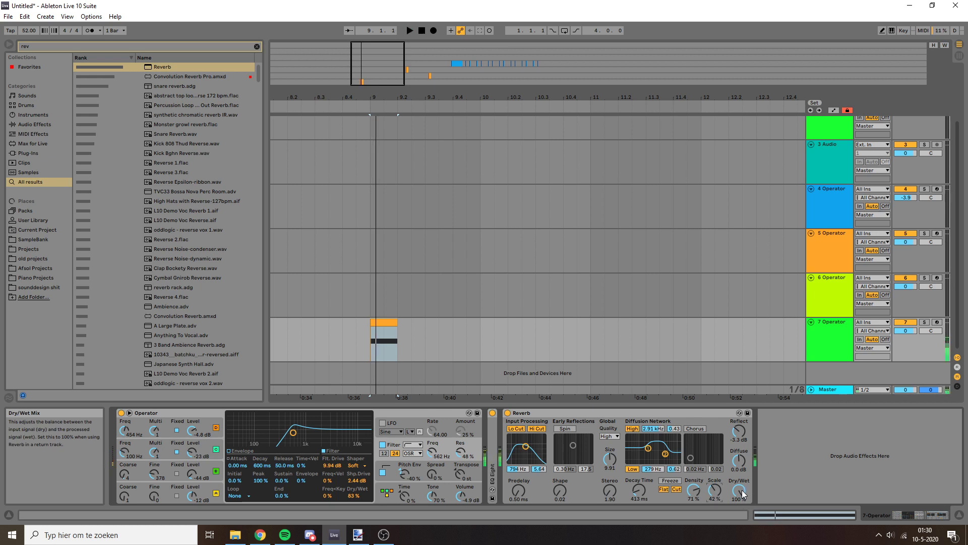
{"action": "left_click_drag", "start_coordinate": [741, 484], "coordinate": [741, 519]}
{"action": "key", "text": "space"}
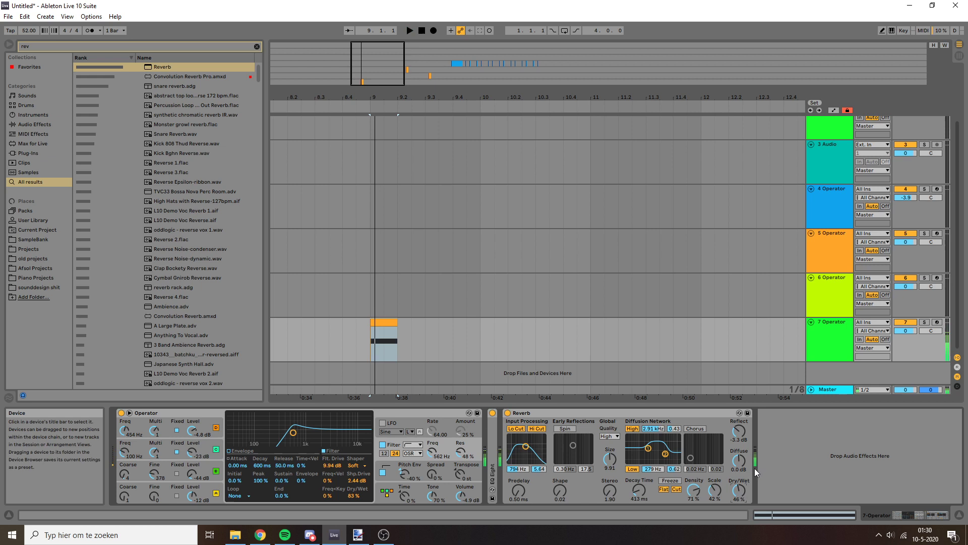
{"action": "key", "text": "ctrl+f"}
Load the Glue Compressor from a 'glue' search and fold the Reverb device.
{"action": "type", "text": "glue"}
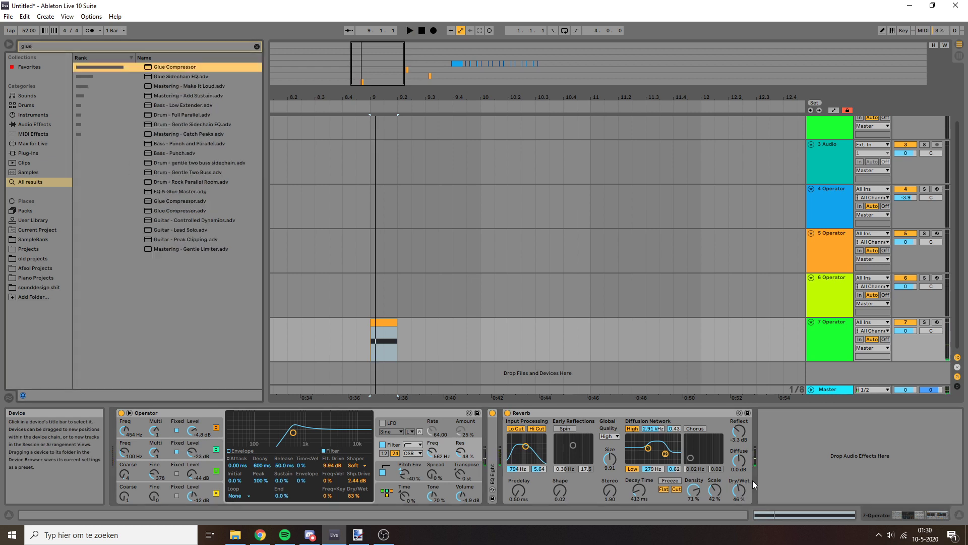
{"action": "key", "text": "Return"}
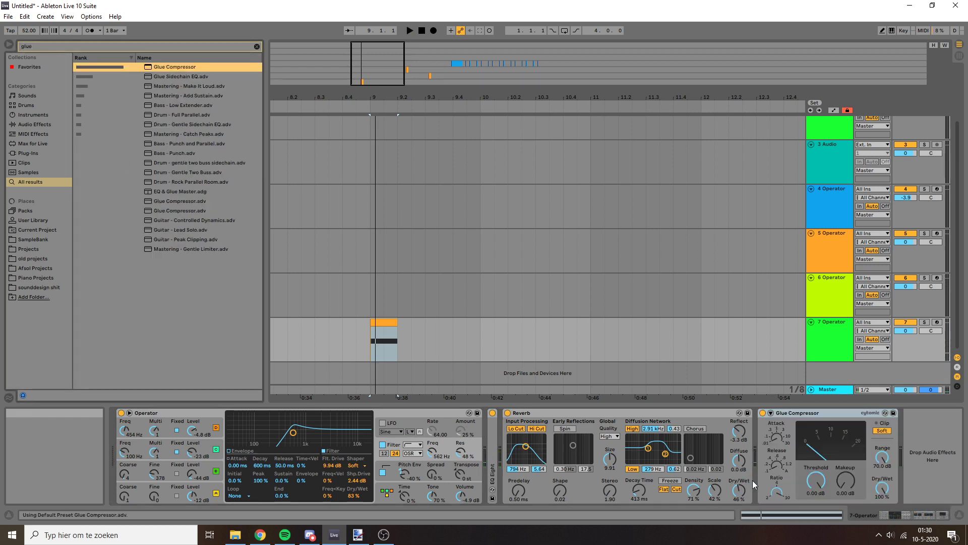
{"action": "left_click", "coordinate": [544, 413]}
{"action": "double_click", "coordinate": [543, 413]}
Set the Glue Compressor threshold to -23.8 dB and makeup gain to 6.98 dB.
{"action": "key", "text": "space"}
{"action": "key", "text": "space"}
{"action": "key", "text": "space"}
{"action": "key", "text": "space"}
{"action": "key", "text": "space"}
{"action": "key", "text": "space"}
{"action": "key", "text": "space"}
{"action": "left_click_drag", "start_coordinate": [576, 481], "coordinate": [576, 525]}
{"action": "key", "text": "space"}
{"action": "key", "text": "space"}
{"action": "key", "text": "space"}
{"action": "key", "text": "space"}
{"action": "key", "text": "space"}
{"action": "key", "text": "space"}
{"action": "key", "text": "space"}
{"action": "key", "text": "space"}
{"action": "left_click_drag", "start_coordinate": [606, 480], "coordinate": [606, 461]}
{"action": "key", "text": "space"}
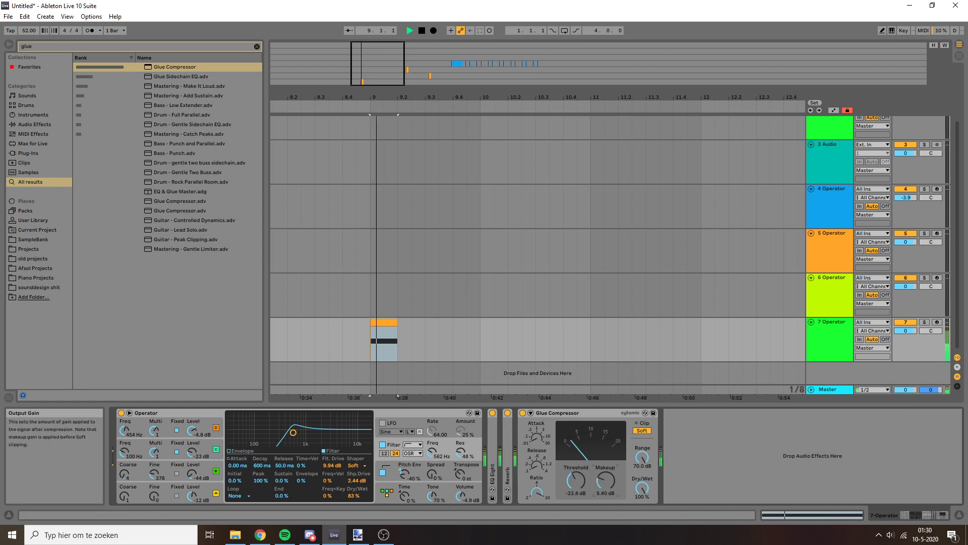
{"action": "key", "text": "space"}
{"action": "key", "text": "space"}
{"action": "key", "text": "space"}
{"action": "key", "text": "space"}
{"action": "key", "text": "space"}
{"action": "key", "text": "space"}
{"action": "key", "text": "space"}
{"action": "left_click_drag", "start_coordinate": [600, 484], "coordinate": [600, 490]}
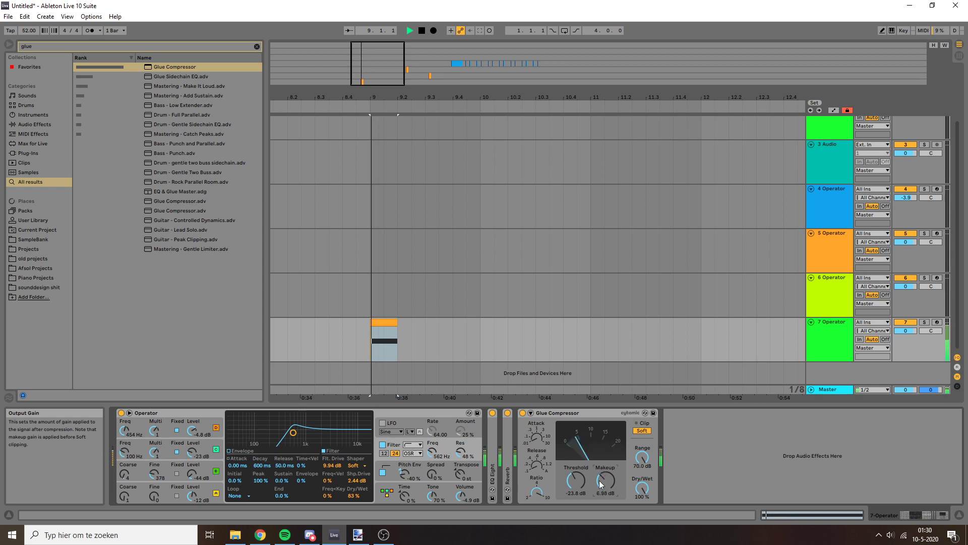
{"action": "key", "text": "space"}
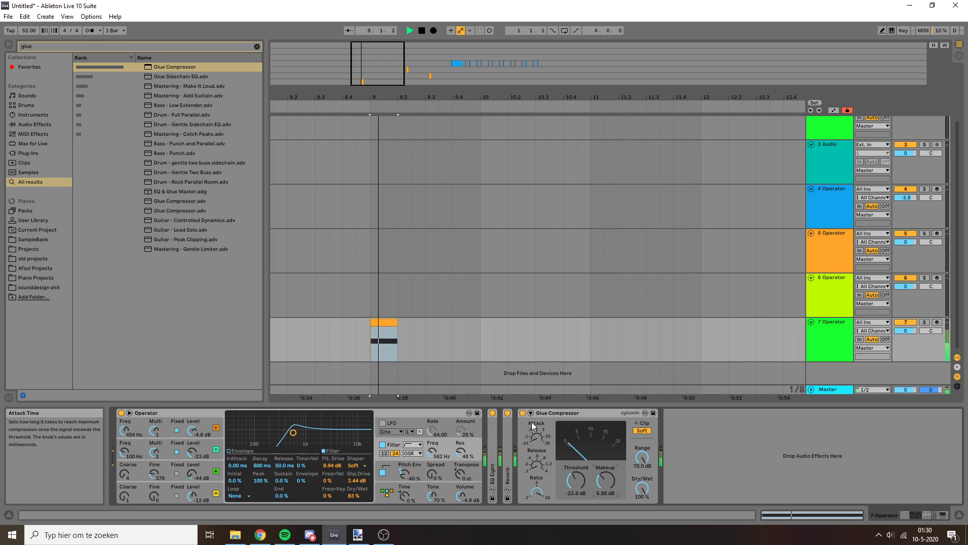
{"action": "key", "text": "space"}
{"action": "key", "text": "space"}
{"action": "left_click_drag", "start_coordinate": [509, 453], "coordinate": [659, 437]}
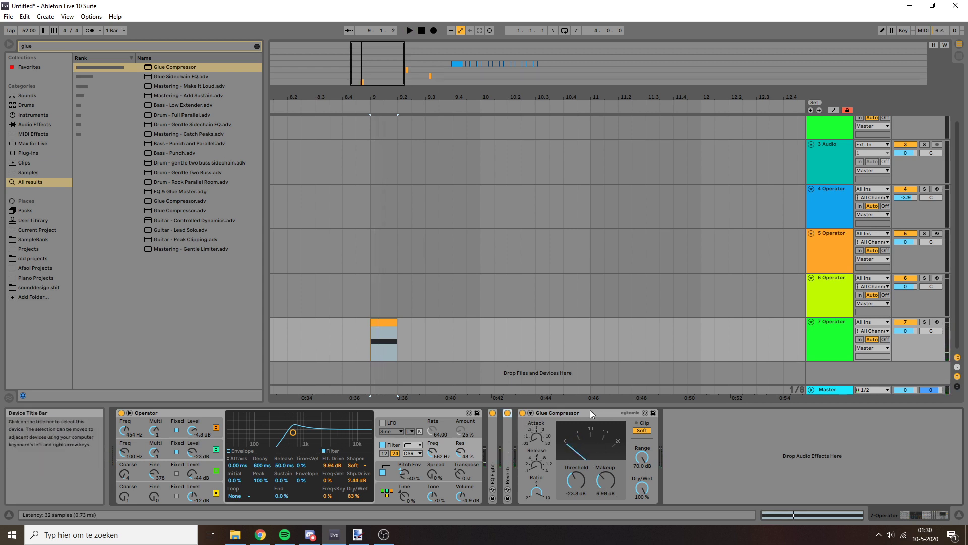
{"action": "key", "text": "ctrl+f"}
Load EQ Eight from an 'eq' search, fold the Glue Compressor and sweep band 5 in the expanded view.
{"action": "type", "text": "eq"}
{"action": "double_click", "coordinate": [162, 70]}
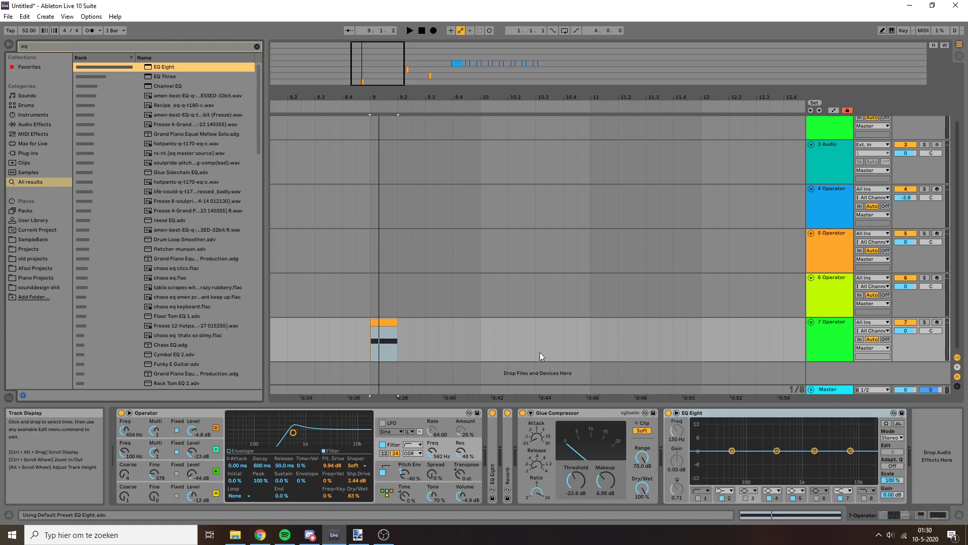
{"action": "double_click", "coordinate": [546, 413]}
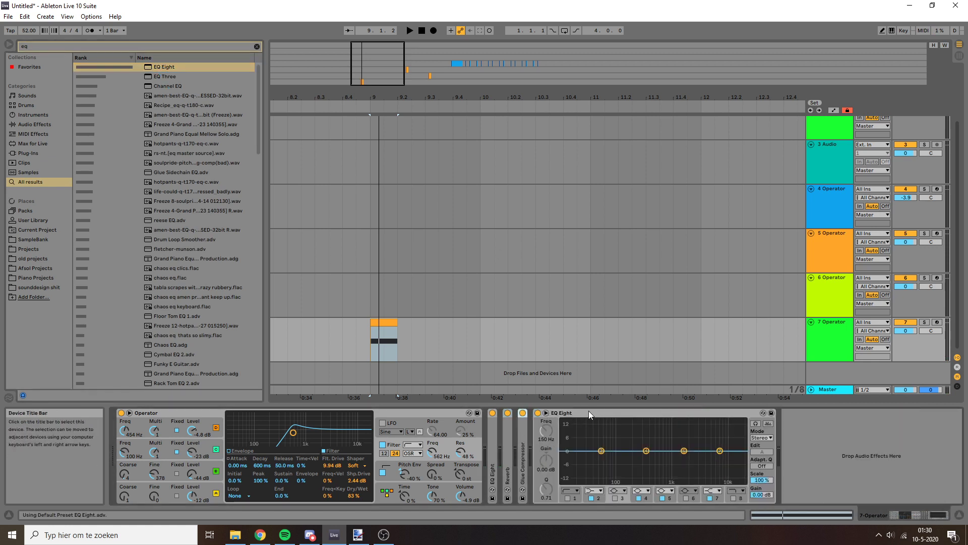
{"action": "left_click", "coordinate": [768, 424]}
{"action": "key", "text": "space"}
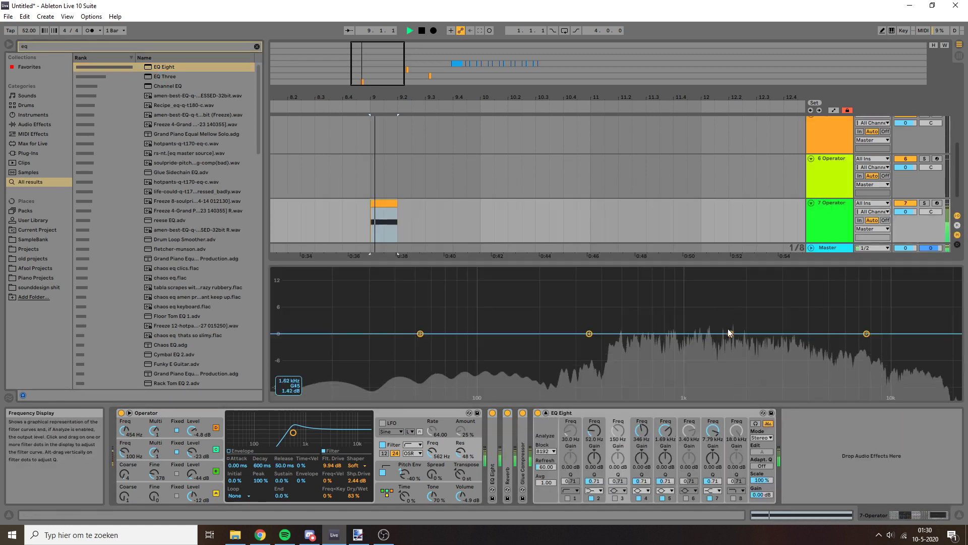
{"action": "left_click_drag", "start_coordinate": [729, 332], "coordinate": [678, 326]}
{"action": "key", "text": "space"}
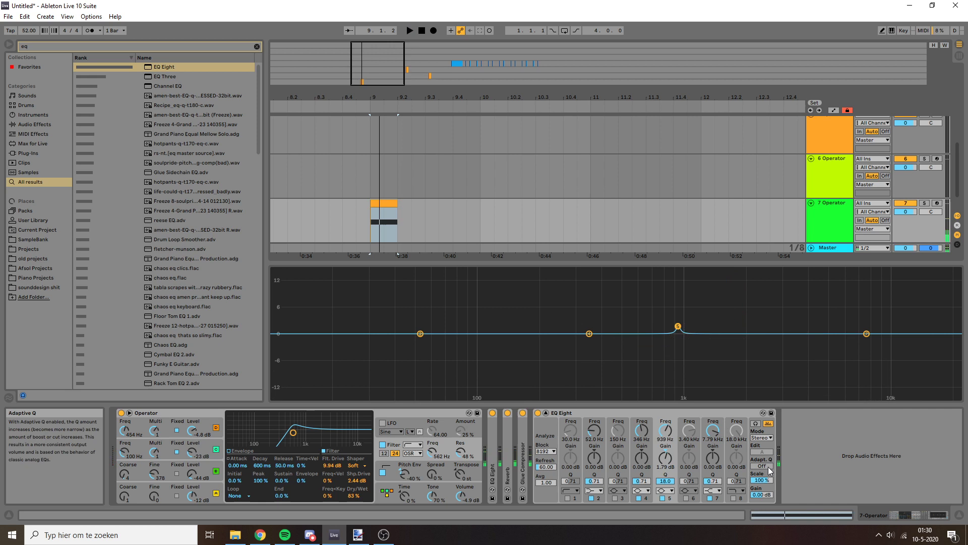
Enable Adapt. Q and cut band 5 into a narrow -15 dB notch near 1.55 kHz, then fold the EQ.
{"action": "left_click", "coordinate": [767, 467]}
{"action": "left_click_drag", "start_coordinate": [678, 326], "coordinate": [722, 269]}
{"action": "key", "text": "space"}
{"action": "key", "text": "space"}
{"action": "key", "text": "space"}
{"action": "key", "text": "space"}
{"action": "key", "text": "space"}
{"action": "key", "text": "space"}
{"action": "key", "text": "space"}
{"action": "key", "text": "space"}
{"action": "key", "text": "space"}
{"action": "key", "text": "space"}
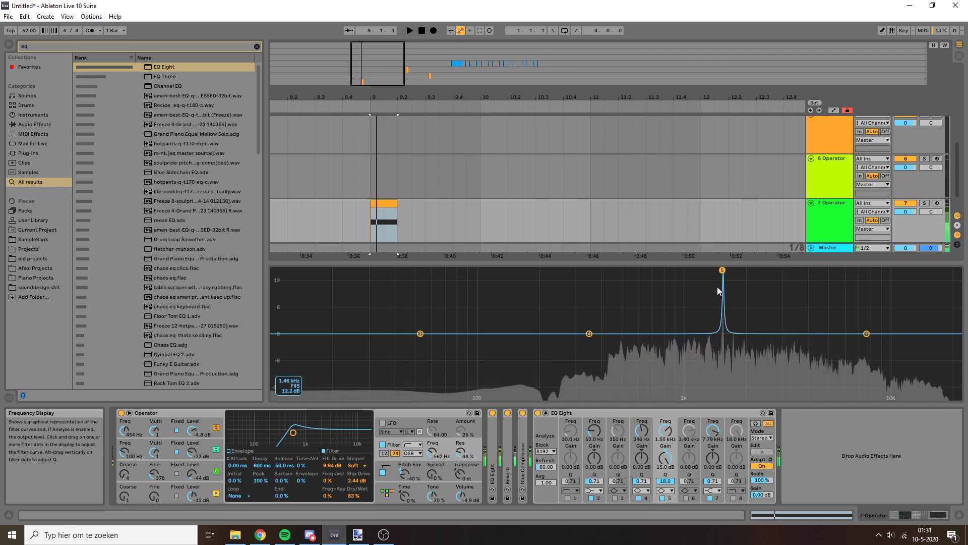
{"action": "key", "text": "space"}
{"action": "key", "text": "space"}
{"action": "double_click", "coordinate": [665, 458]}
{"action": "key", "text": "space"}
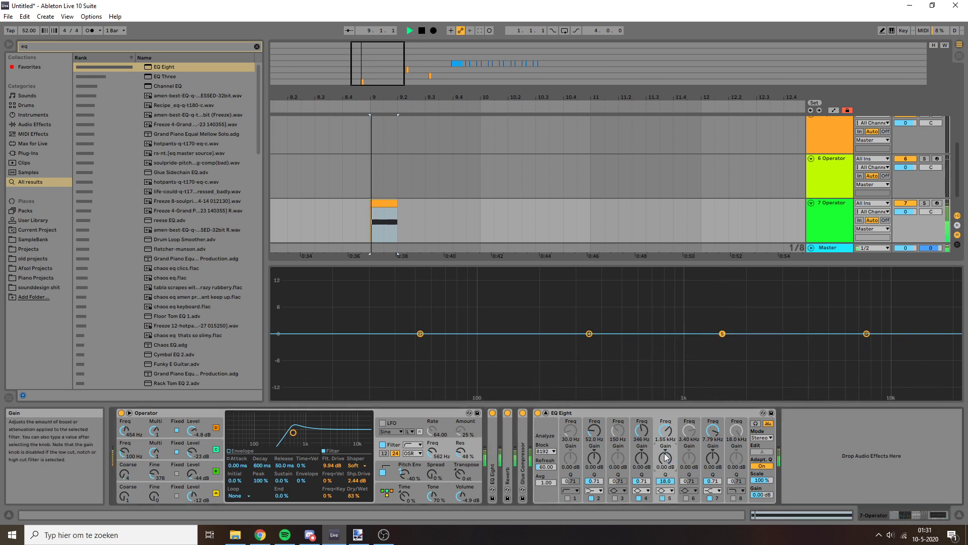
{"action": "left_click_drag", "start_coordinate": [666, 456], "coordinate": [665, 495]}
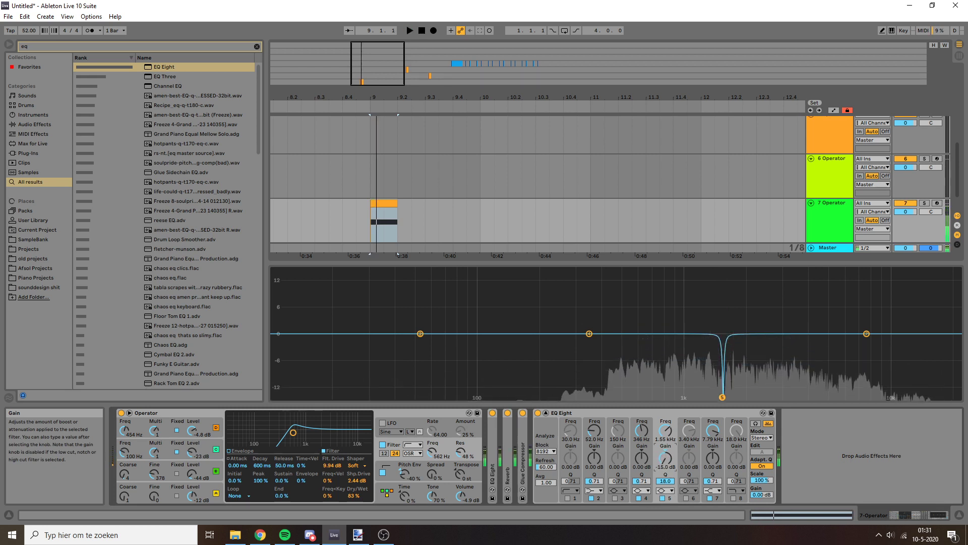
{"action": "left_click", "coordinate": [537, 412]}
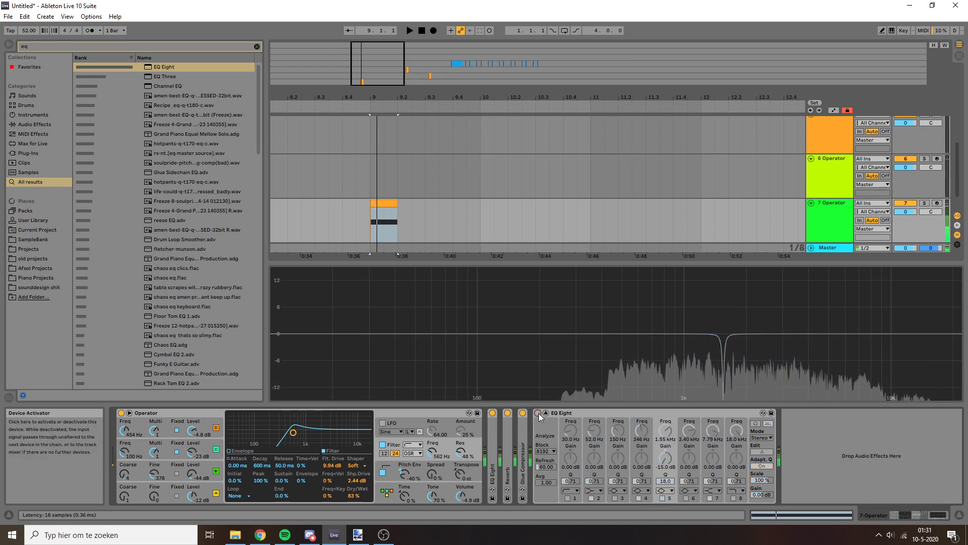
{"action": "left_click", "coordinate": [537, 413]}
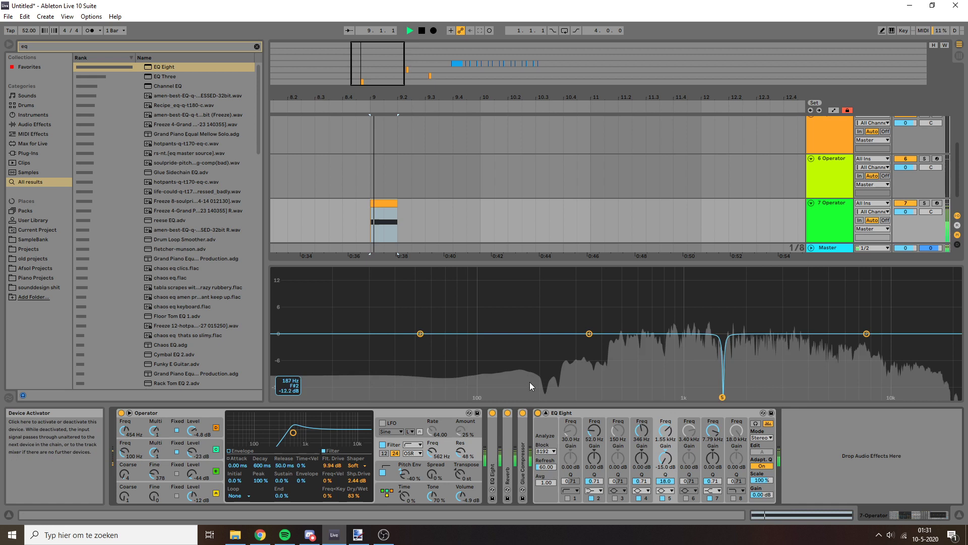
{"action": "left_click", "coordinate": [523, 368]}
{"action": "double_click", "coordinate": [575, 411]}
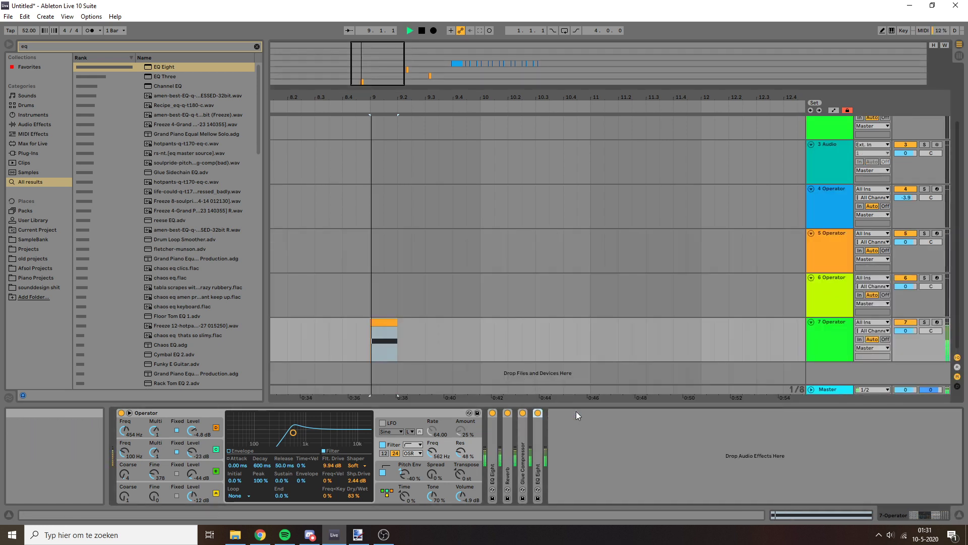
Load the Transpire plugin onto the 7-Operator track from a 'transpire' search.
{"action": "key", "text": "space"}
{"action": "key", "text": "ctrl+f"}
{"action": "type", "text": "tra"}
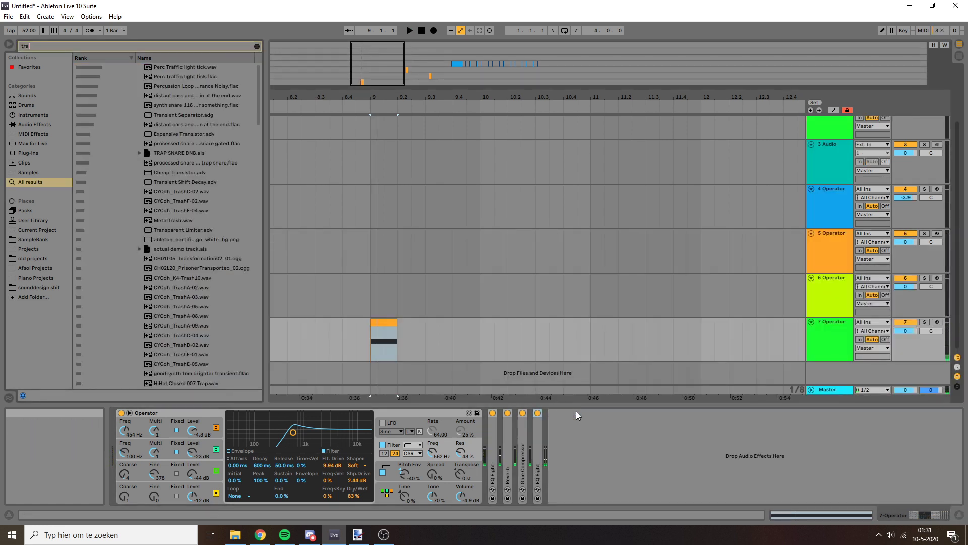
{"action": "type", "text": "nspire"}
{"action": "key", "text": "Down"}
{"action": "key", "text": "Return"}
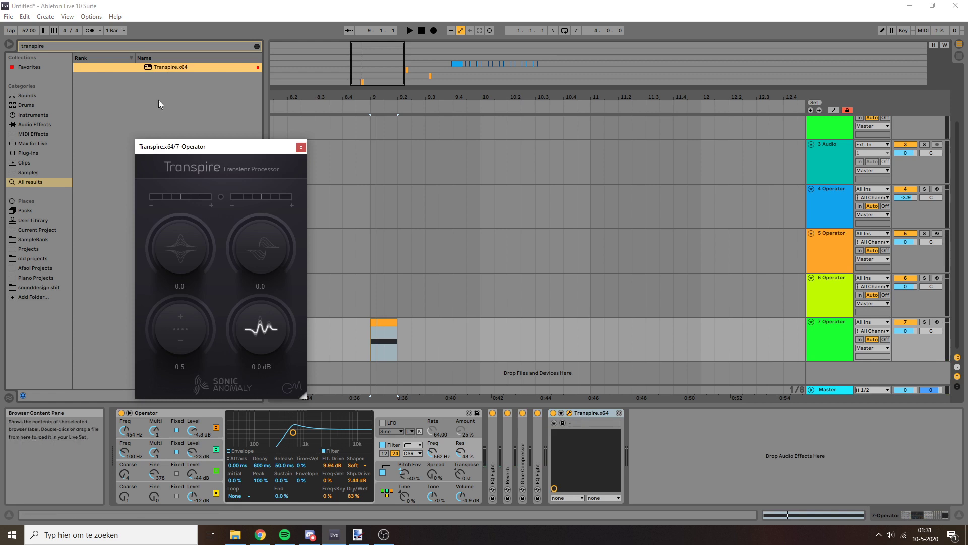
Set Transpire's transient amount to 4.8 and its output to -4.6 dB.
{"action": "left_click_drag", "start_coordinate": [191, 145], "coordinate": [308, 131]}
{"action": "left_click_drag", "start_coordinate": [301, 226], "coordinate": [301, 185]}
{"action": "key", "text": "space"}
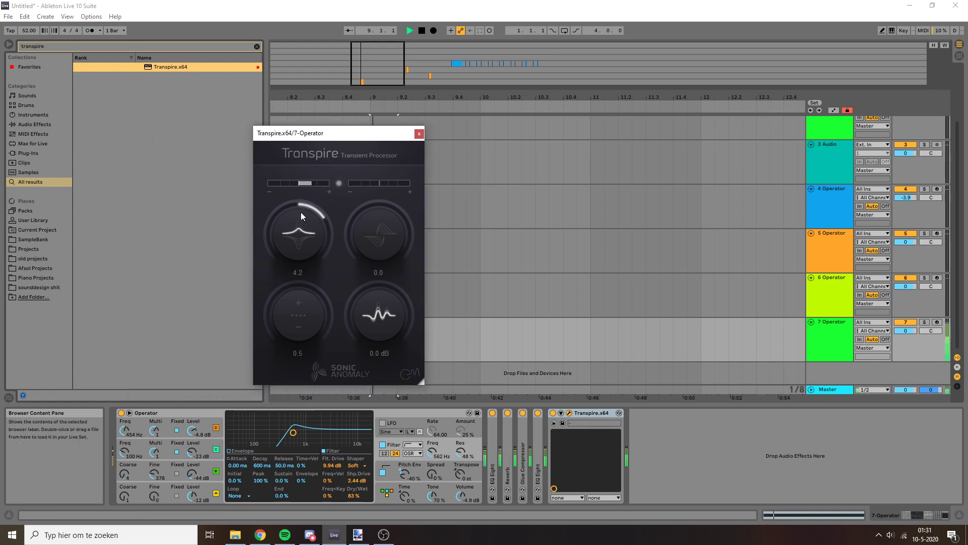
{"action": "left_click_drag", "start_coordinate": [388, 342], "coordinate": [385, 359]}
{"action": "left_click_drag", "start_coordinate": [301, 221], "coordinate": [301, 232]}
{"action": "key", "text": "space"}
{"action": "left_click_drag", "start_coordinate": [328, 133], "coordinate": [286, 124]}
{"action": "key", "text": "space"}
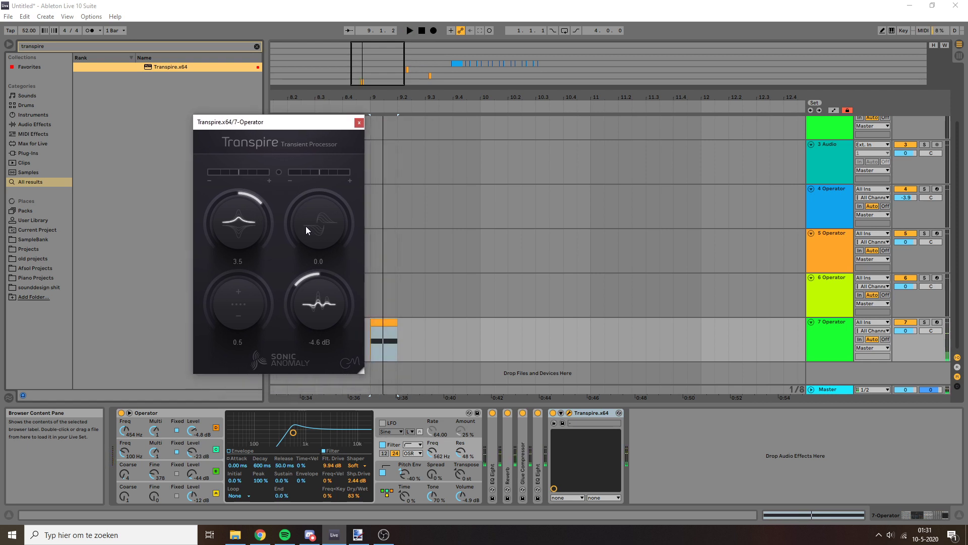
Pull Transpire's sustain to -8.8, raise the output to -3.8 dB and close the plugin window.
{"action": "left_click_drag", "start_coordinate": [321, 214], "coordinate": [328, 267]}
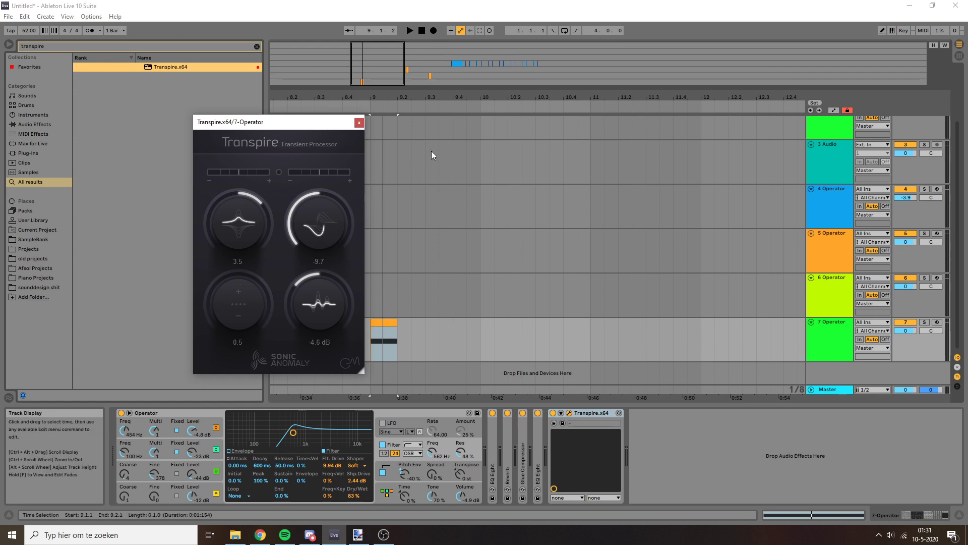
{"action": "double_click", "coordinate": [320, 227]}
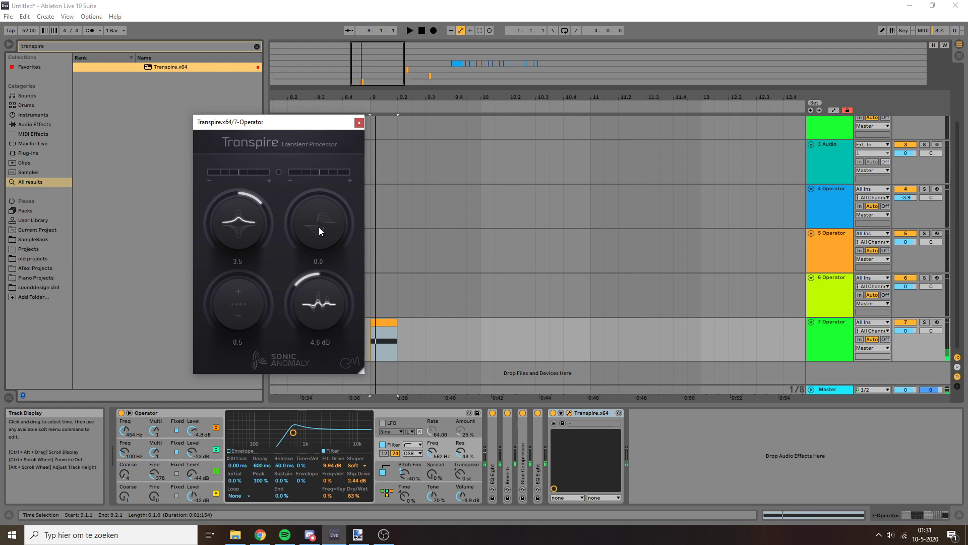
{"action": "left_click_drag", "start_coordinate": [310, 210], "coordinate": [319, 307]}
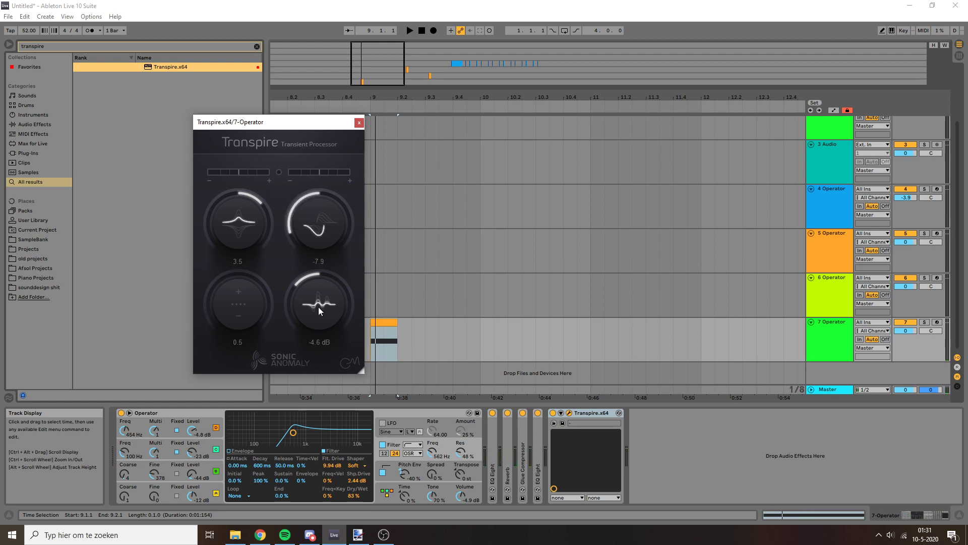
{"action": "key", "text": "space"}
{"action": "key", "text": "space"}
{"action": "mouse_move", "coordinate": [329, 307]}
{"action": "left_mouse_down"}
{"action": "mouse_move", "coordinate": [331, 275]}
{"action": "mouse_move", "coordinate": [325, 298]}
{"action": "left_mouse_up"}
{"action": "key", "text": "space"}
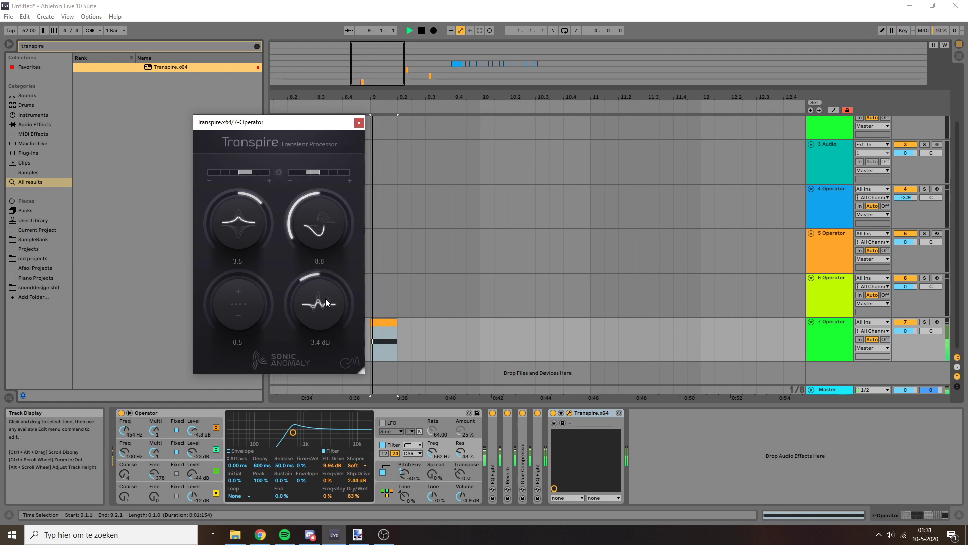
{"action": "left_click", "coordinate": [359, 122]}
{"action": "key", "text": "space"}
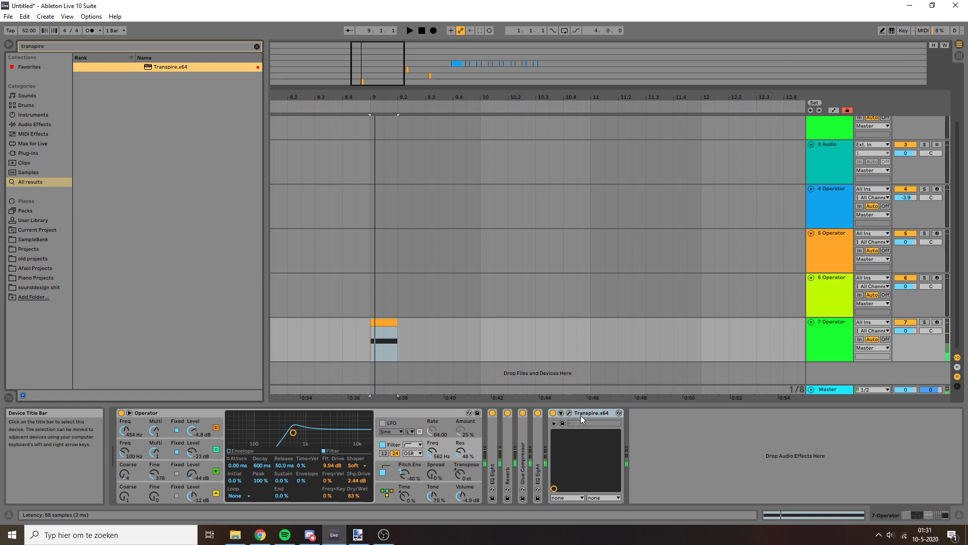
Fold Transpire and load an EQ Eight from an 'eq' search with Analyze enabled.
{"action": "double_click", "coordinate": [573, 414]}
{"action": "key", "text": "ctrl+f"}
{"action": "type", "text": "eq"}
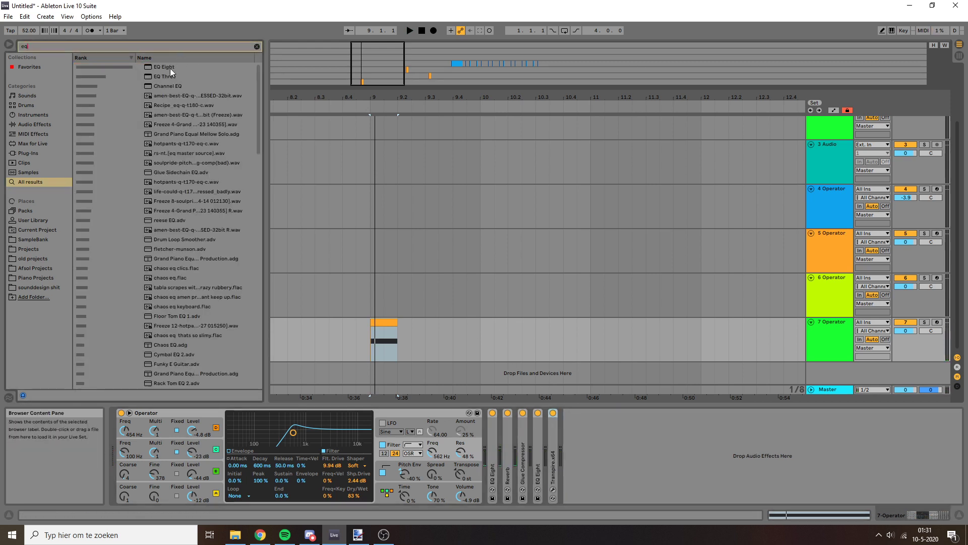
{"action": "double_click", "coordinate": [170, 68]}
{"action": "left_click", "coordinate": [799, 423]}
Move band 5 up into the highs as a gentle top-end dip, then fold the EQ Eight.
{"action": "key", "text": "space"}
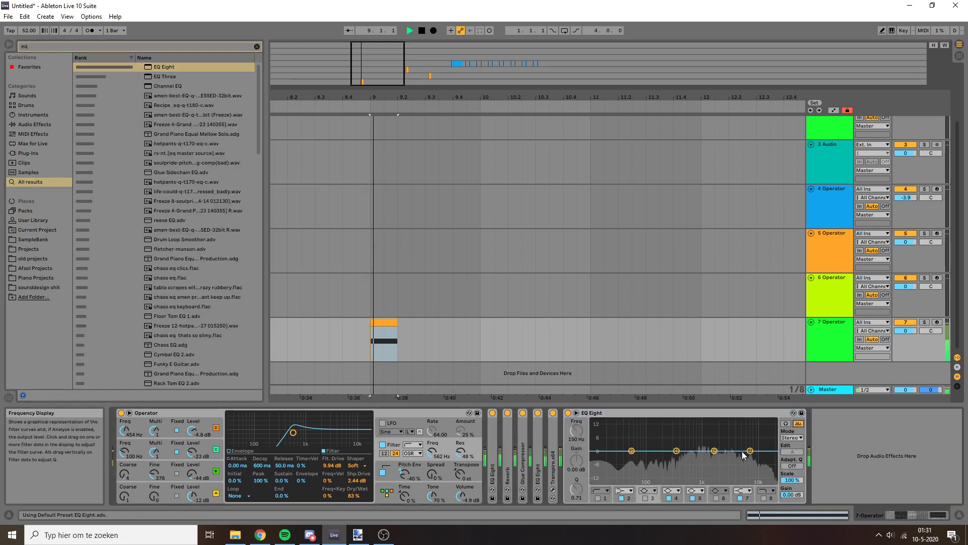
{"action": "left_click_drag", "start_coordinate": [710, 452], "coordinate": [766, 462]}
{"action": "key", "text": "space"}
{"action": "key", "text": "space"}
{"action": "key", "text": "space"}
{"action": "key", "text": "space"}
{"action": "key", "text": "space"}
{"action": "key", "text": "space"}
{"action": "key", "text": "space"}
{"action": "key", "text": "space"}
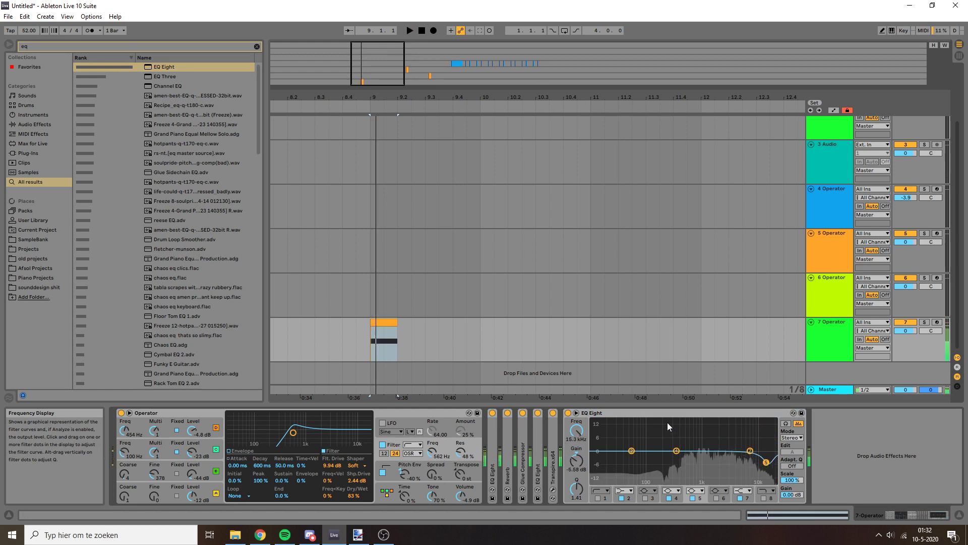
{"action": "key", "text": "space"}
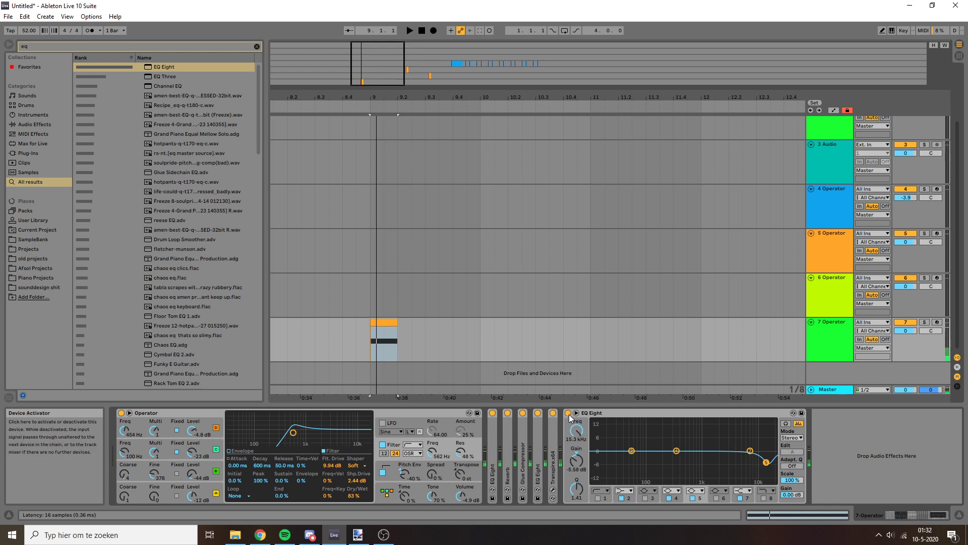
{"action": "key", "text": "space"}
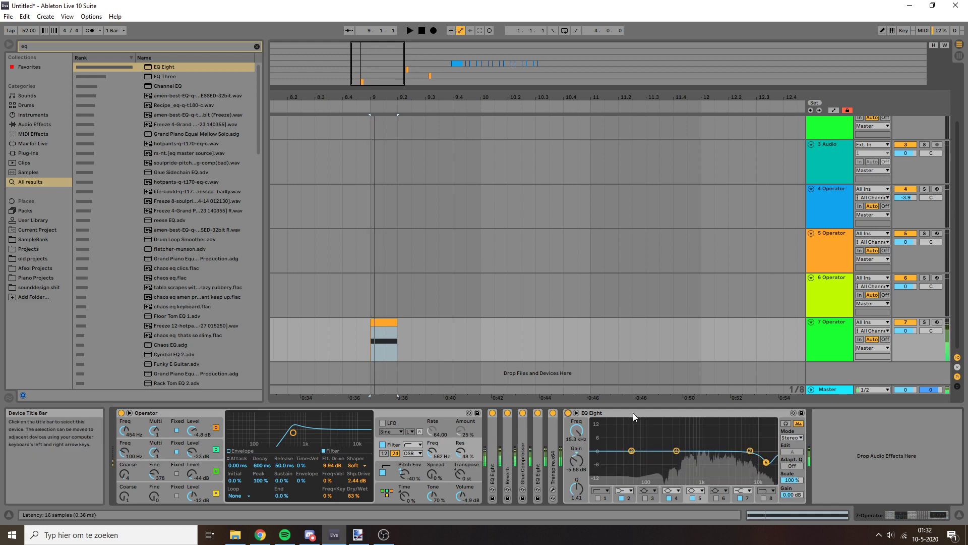
{"action": "key", "text": "space"}
{"action": "double_click", "coordinate": [631, 412]}
Load TDR Nova from a 'nova' browser search onto the 7-Operator track.
{"action": "key", "text": "ctrl+f"}
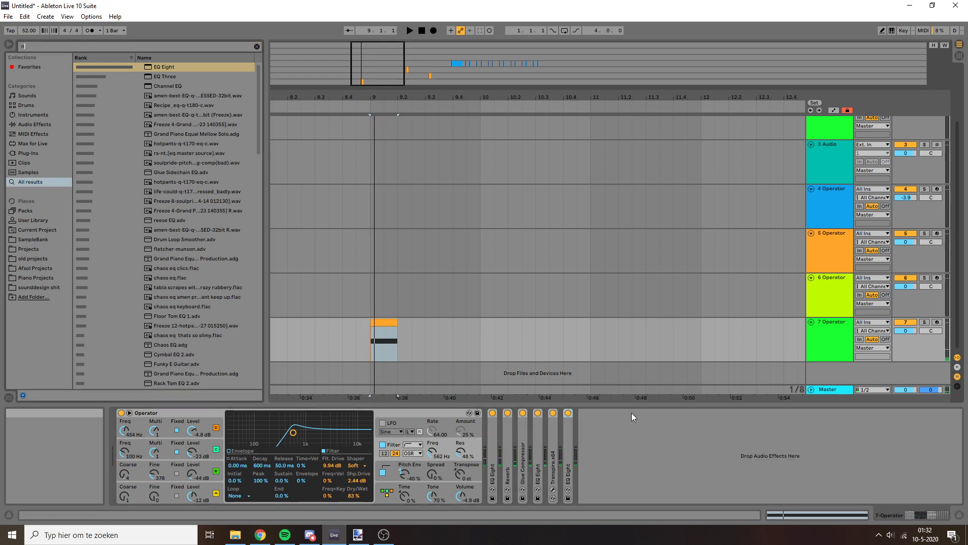
{"action": "type", "text": "nova"}
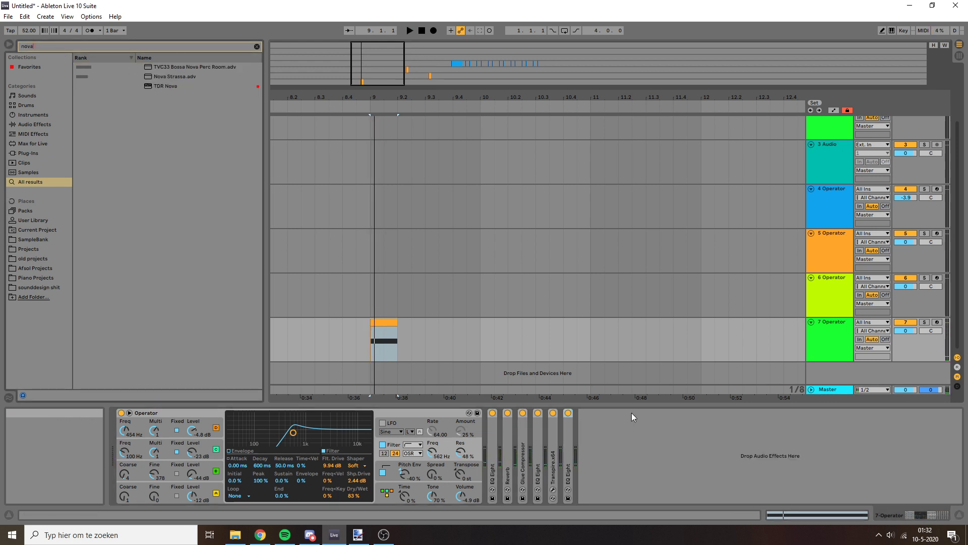
{"action": "double_click", "coordinate": [151, 85]}
{"action": "left_click_drag", "start_coordinate": [373, 142], "coordinate": [395, 128]}
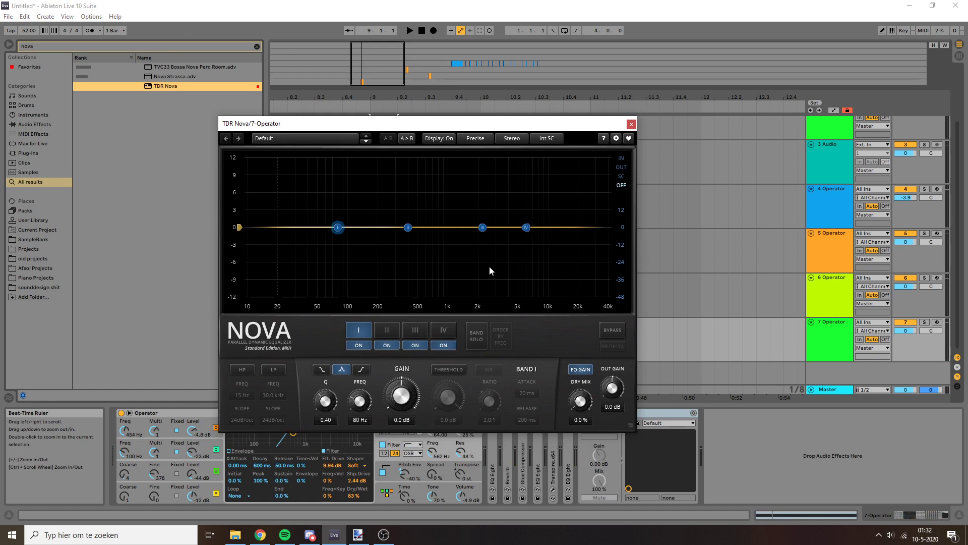
{"action": "left_click_drag", "start_coordinate": [510, 121], "coordinate": [434, 105]}
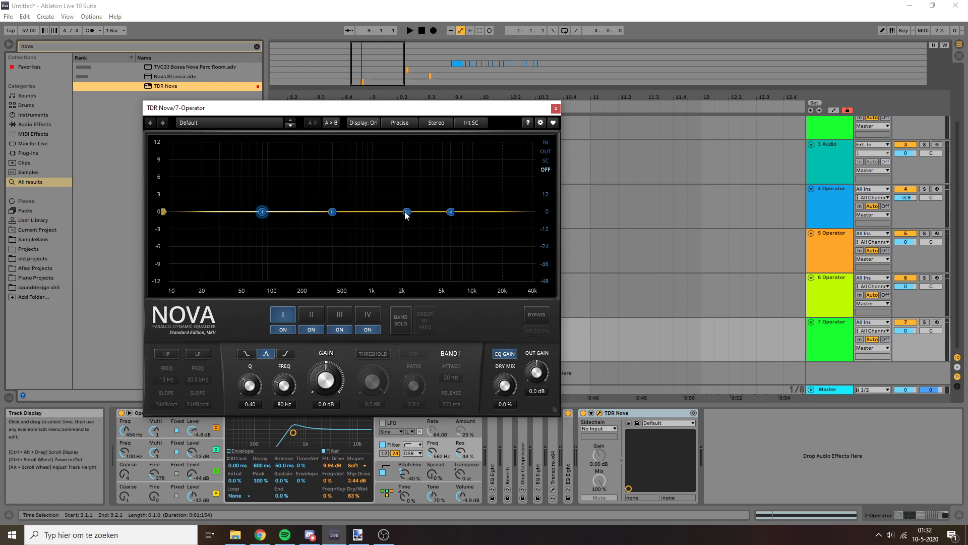
Place Nova's band III around 2.3 kHz, audition it soloed, and reset its gain to 0 dB.
{"action": "left_click_drag", "start_coordinate": [405, 213], "coordinate": [406, 232]}
{"action": "left_click_drag", "start_coordinate": [390, 269], "coordinate": [405, 223]}
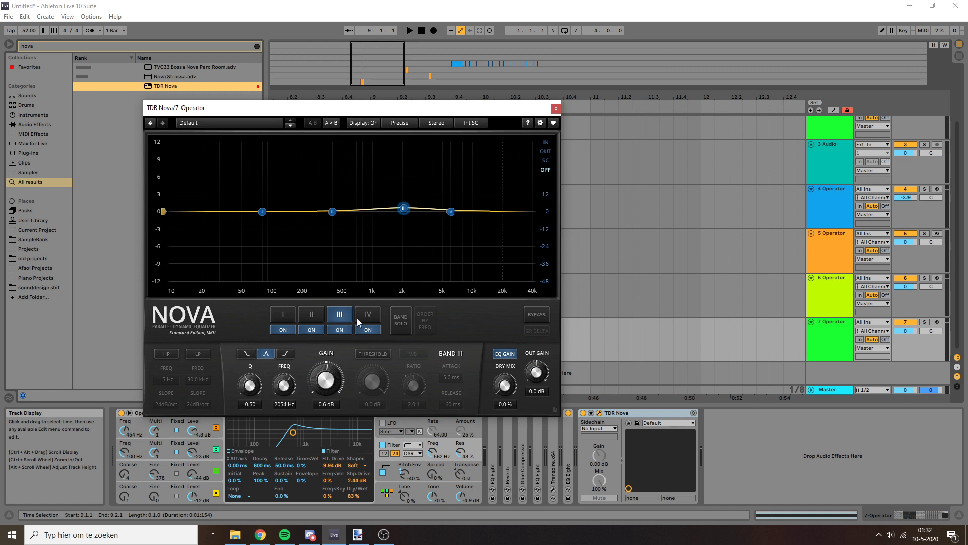
{"action": "left_click", "coordinate": [398, 320]}
{"action": "left_click", "coordinate": [398, 320]}
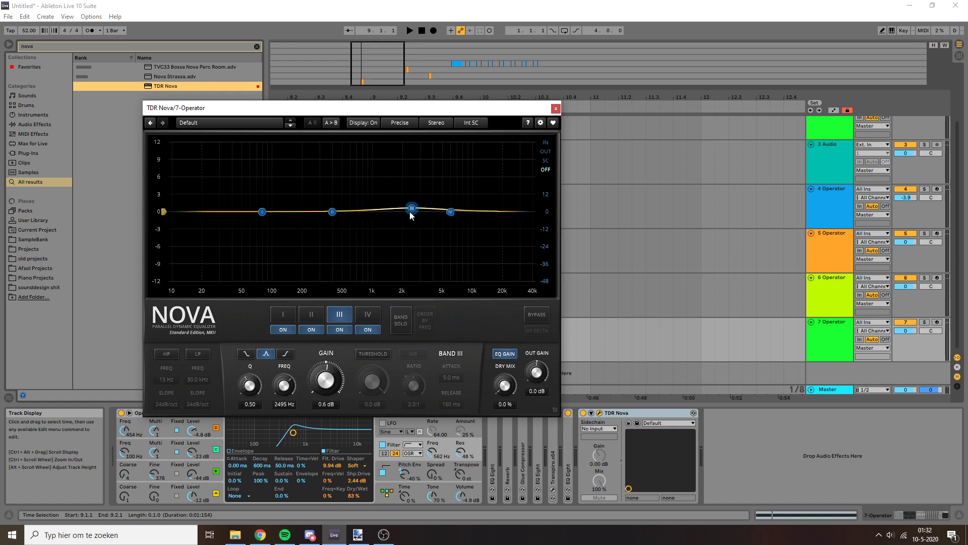
{"action": "left_click_drag", "start_coordinate": [407, 209], "coordinate": [416, 218]}
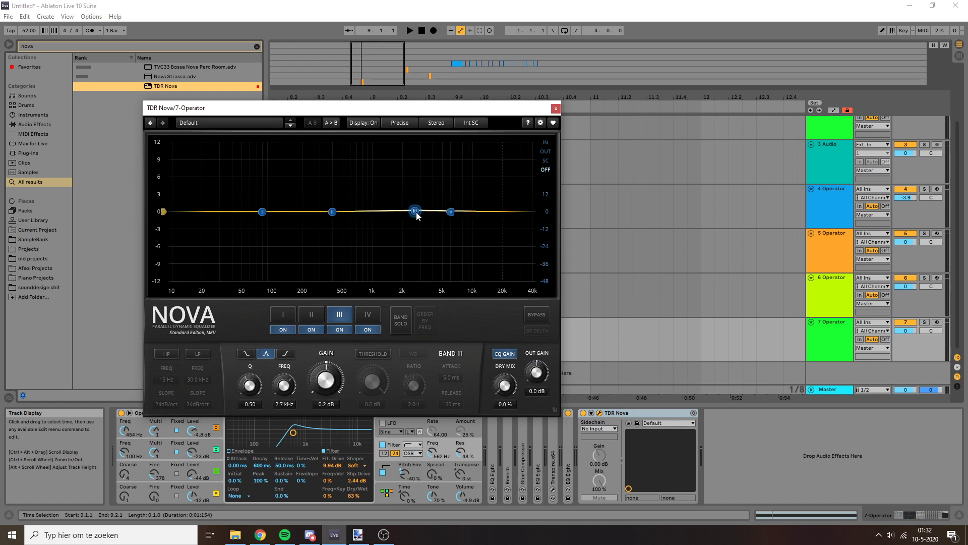
{"action": "double_click", "coordinate": [325, 367]}
Make band III dynamic: 2411 Hz, threshold -17.3 dB, ratio 2.5:1, attack 6.2 ms, gain 4.4 dB.
{"action": "left_click", "coordinate": [364, 353]}
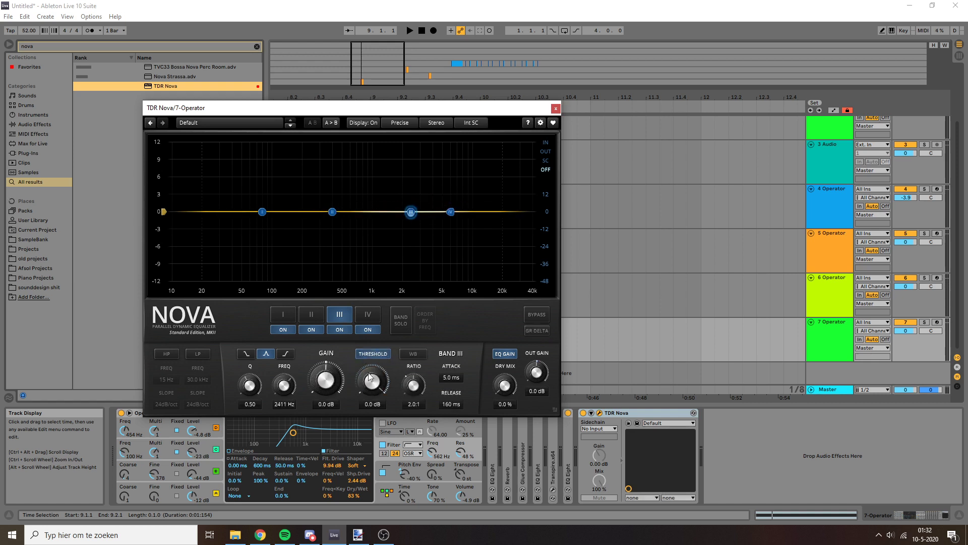
{"action": "key", "text": "space"}
{"action": "left_click_drag", "start_coordinate": [372, 379], "coordinate": [376, 422]}
{"action": "key", "text": "space"}
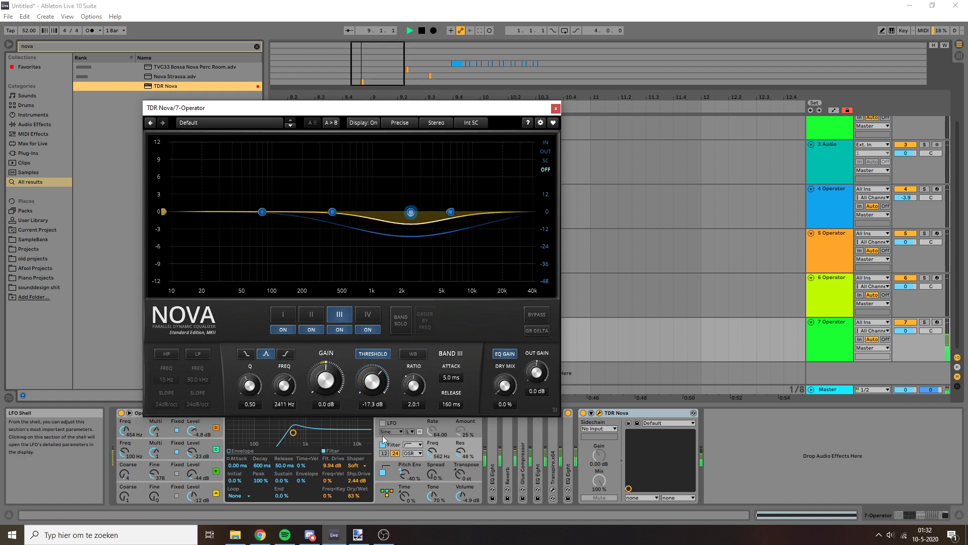
{"action": "left_click_drag", "start_coordinate": [413, 385], "coordinate": [413, 381]}
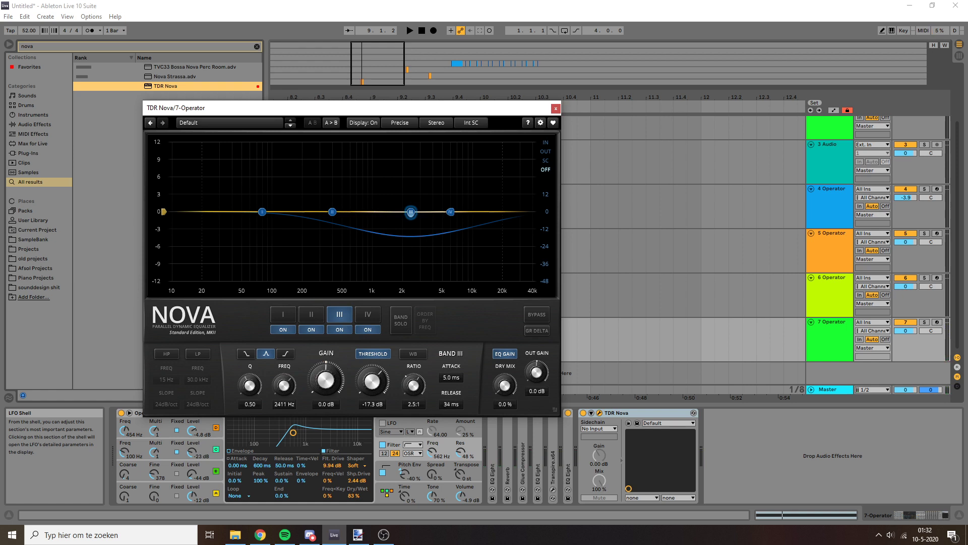
{"action": "left_click_drag", "start_coordinate": [454, 380], "coordinate": [454, 364]}
{"action": "left_click_drag", "start_coordinate": [325, 380], "coordinate": [326, 367]}
{"action": "key", "text": "space"}
{"action": "key", "text": "space"}
{"action": "key", "text": "space"}
{"action": "key", "text": "space"}
{"action": "key", "text": "space"}
{"action": "key", "text": "space"}
{"action": "left_click_drag", "start_coordinate": [332, 270], "coordinate": [332, 261]}
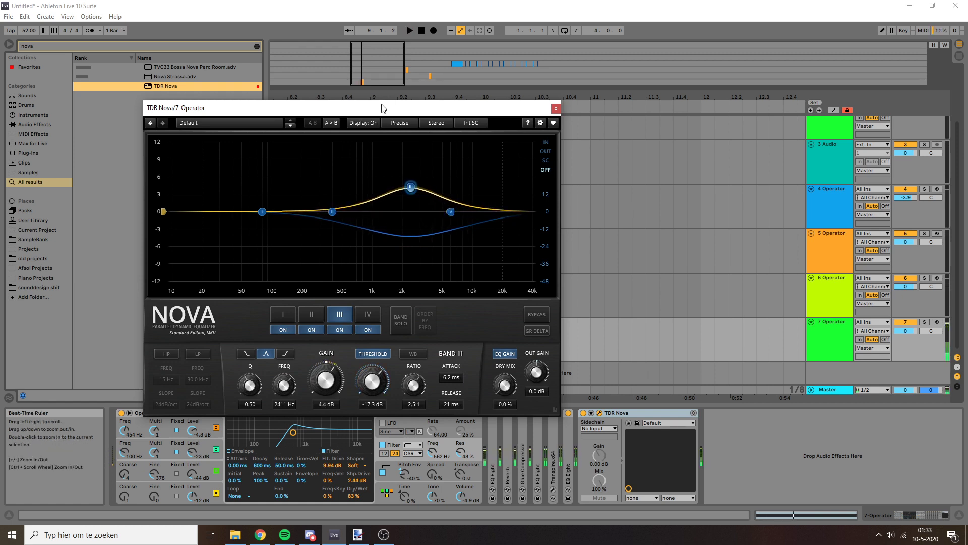
Move the Nova window aside and play back the percussion clip to check the boost.
{"action": "left_click_drag", "start_coordinate": [384, 105], "coordinate": [678, 90]}
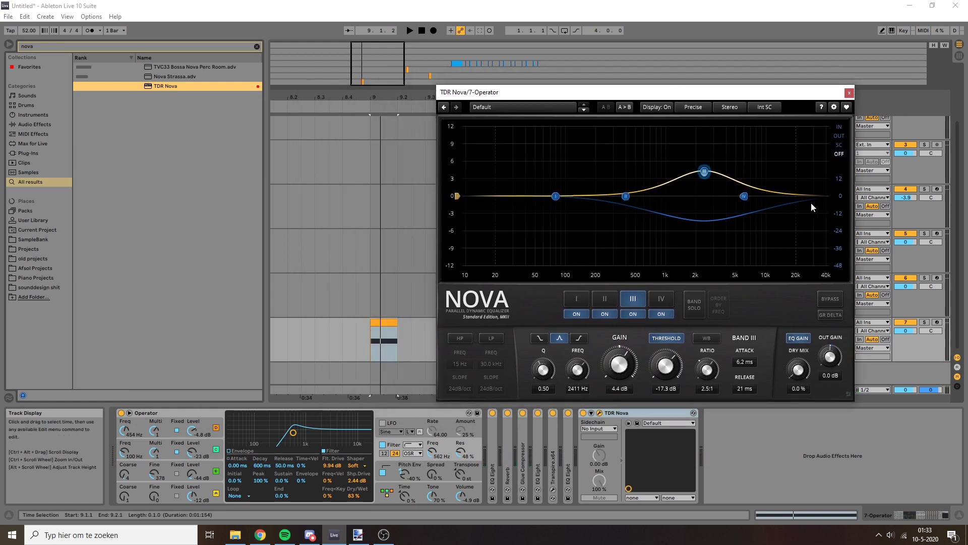
{"action": "left_click", "coordinate": [378, 334]}
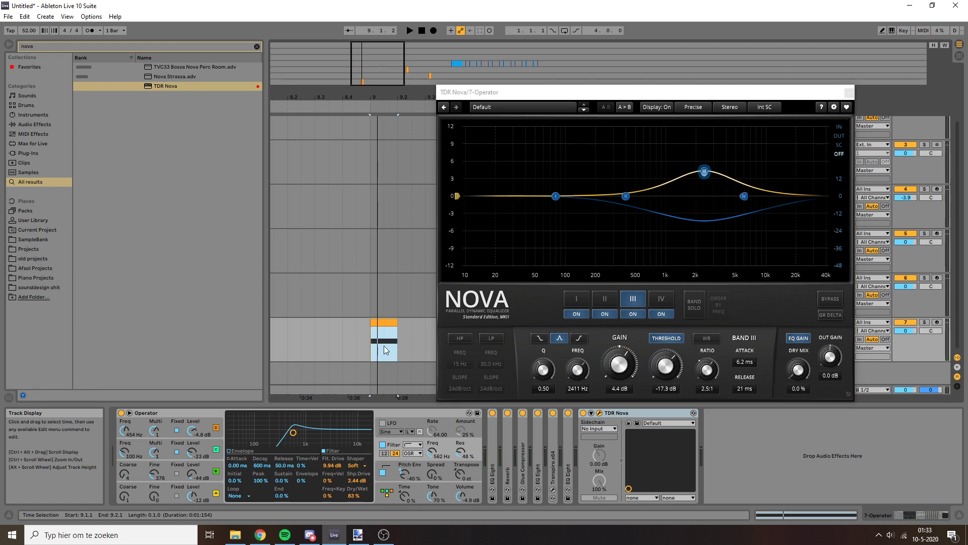
{"action": "key", "text": "space"}
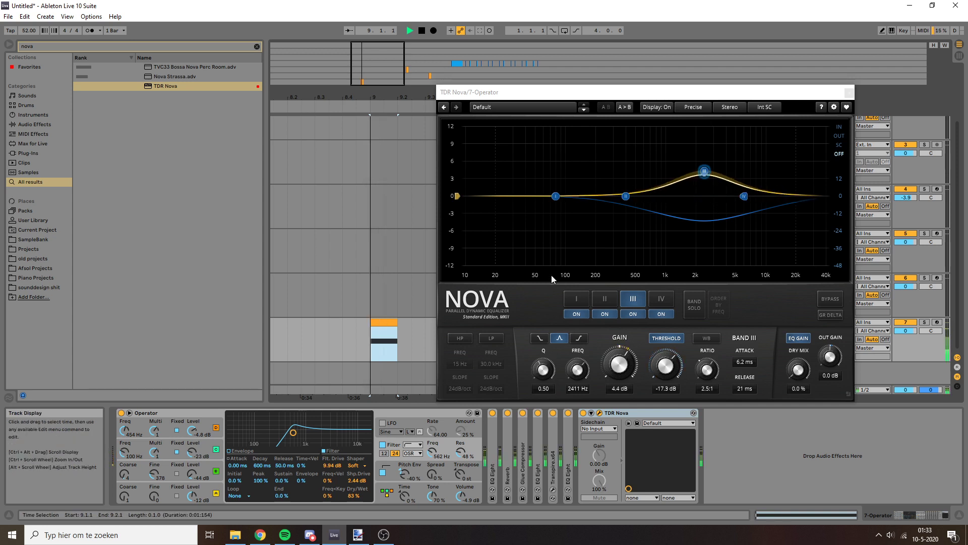
{"action": "key", "text": "space"}
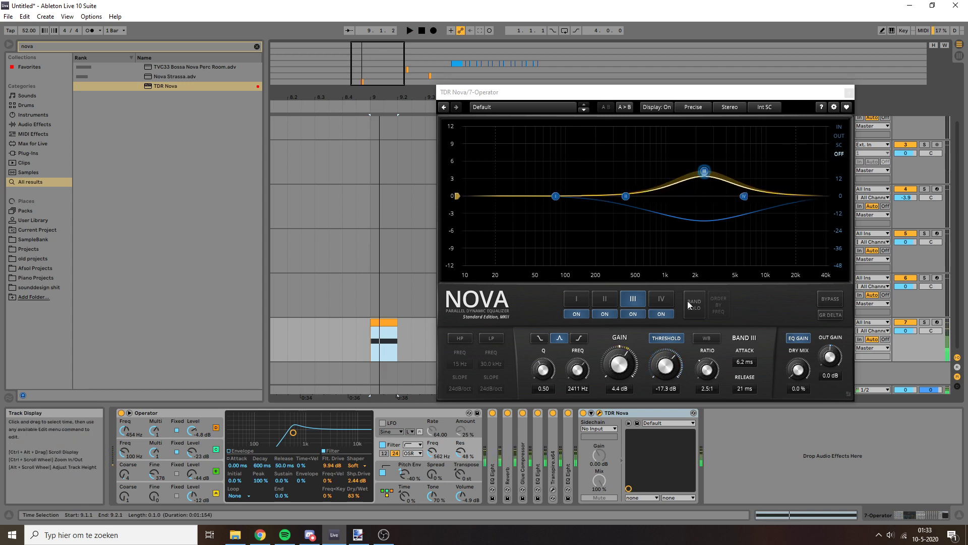
Expand the EQ Eight and try a narrower band 5 cut of about -10.5 dB.
{"action": "double_click", "coordinate": [568, 445]}
{"action": "left_click_drag", "start_coordinate": [766, 461], "coordinate": [766, 472]}
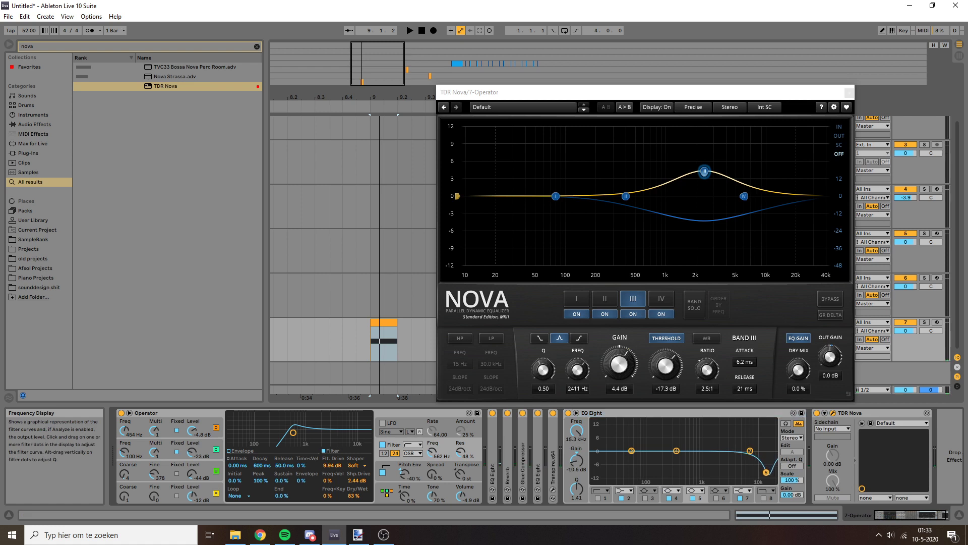
{"action": "key", "text": "space"}
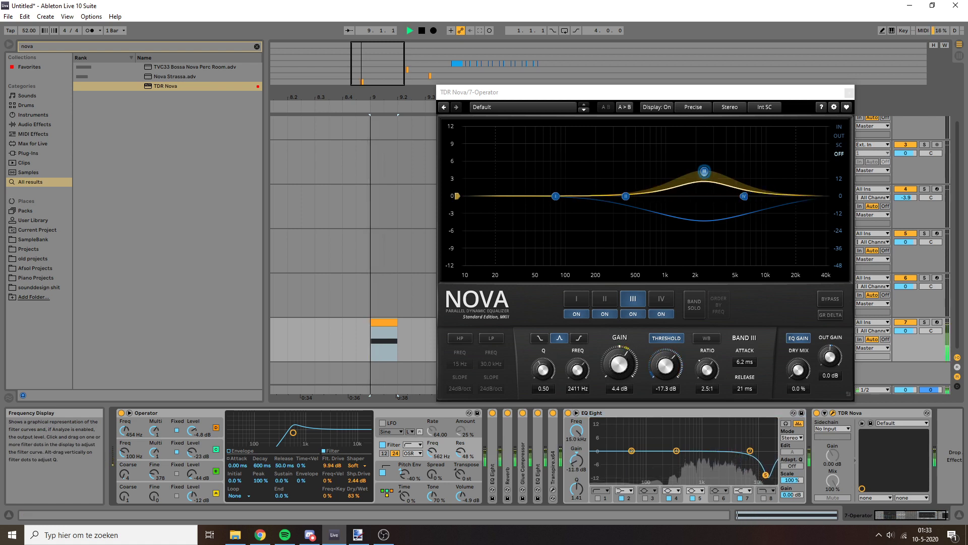
{"action": "left_click_drag", "start_coordinate": [766, 472], "coordinate": [766, 474]}
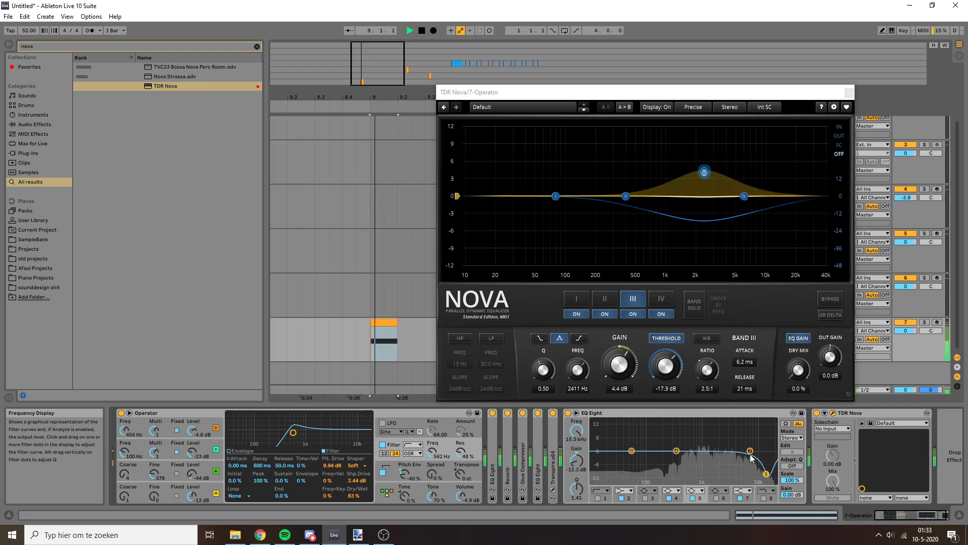
{"action": "left_click_drag", "start_coordinate": [577, 489], "coordinate": [576, 483]}
{"action": "key", "text": "space"}
{"action": "key", "text": "space"}
{"action": "key", "text": "space"}
{"action": "key", "text": "space"}
{"action": "key", "text": "space"}
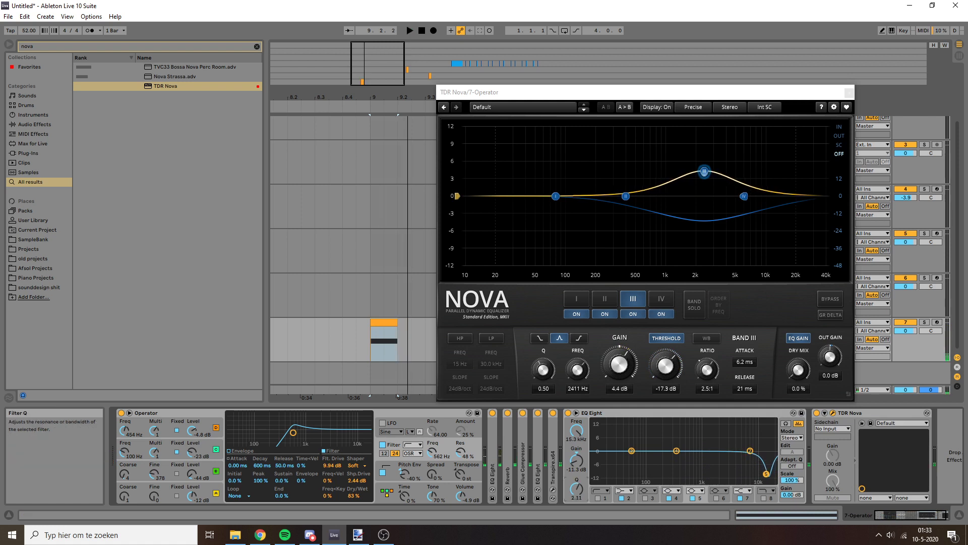
{"action": "key", "text": "space"}
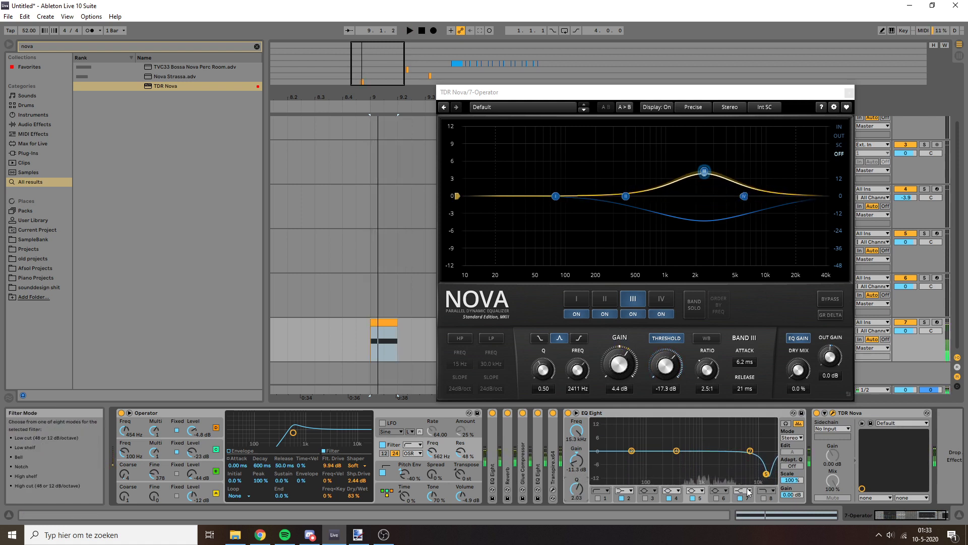
Turn EQ band 5 into a High Cut at about 11.2 kHz.
{"action": "left_click", "coordinate": [701, 491]}
{"action": "left_click", "coordinate": [696, 475]}
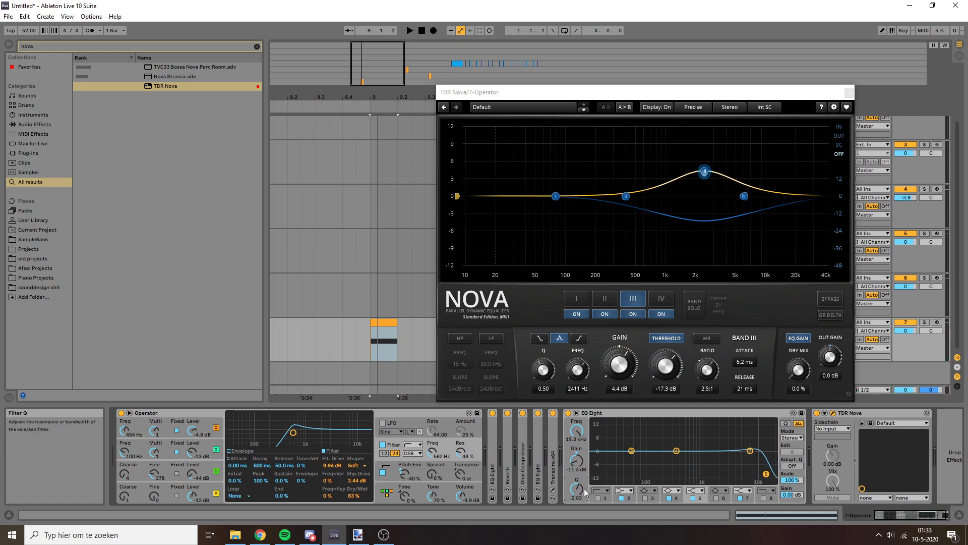
{"action": "left_click_drag", "start_coordinate": [576, 430], "coordinate": [577, 441]}
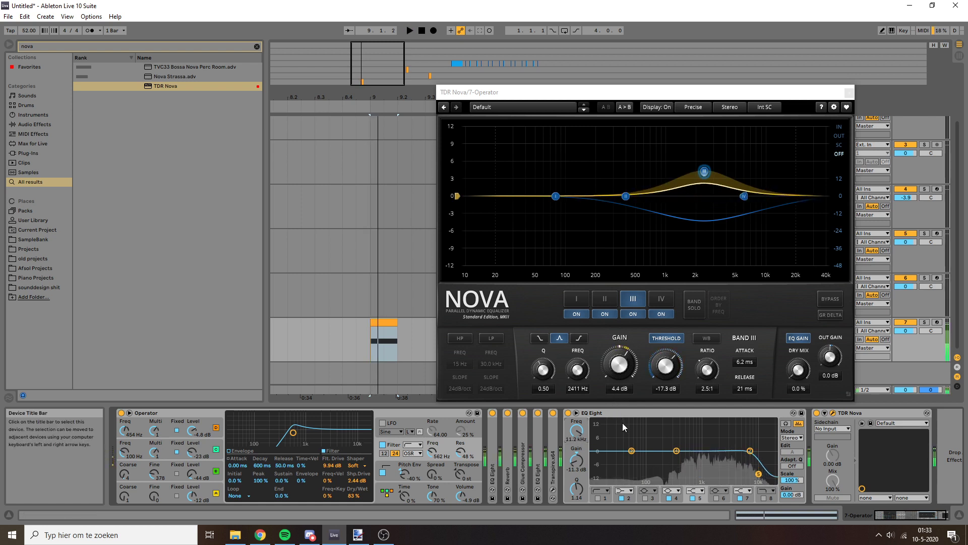
{"action": "key", "text": "space"}
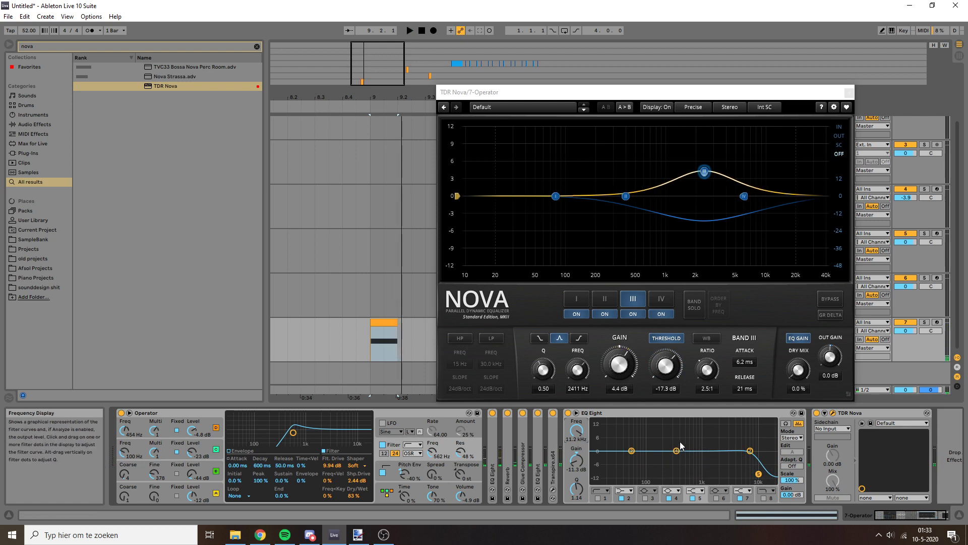
Try a band 4 boost near 426 Hz, then switch band 4 off.
{"action": "mouse_move", "coordinate": [677, 450]}
{"action": "left_mouse_down"}
{"action": "mouse_move", "coordinate": [682, 420]}
{"action": "mouse_move", "coordinate": [681, 432]}
{"action": "left_mouse_up"}
{"action": "key", "text": "space"}
{"action": "key", "text": "space"}
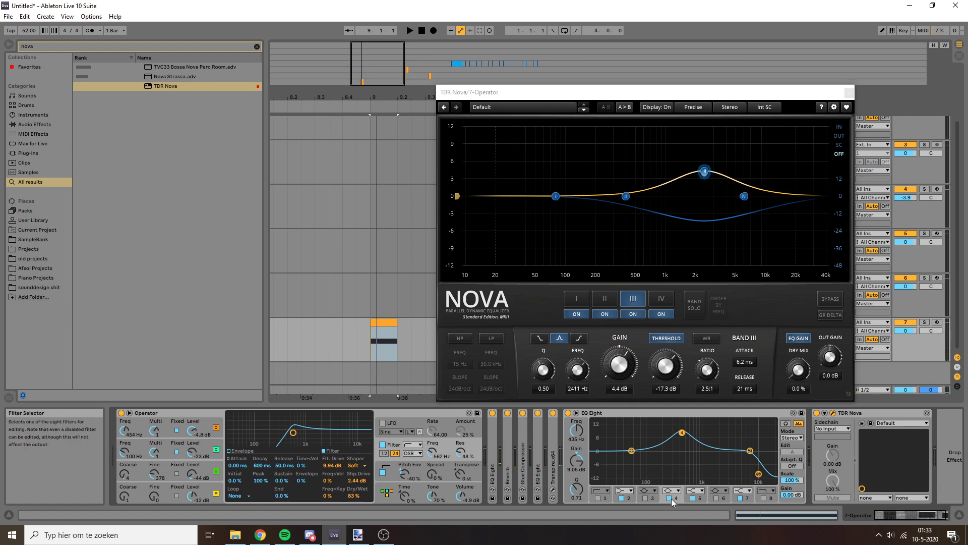
{"action": "left_click", "coordinate": [669, 498]}
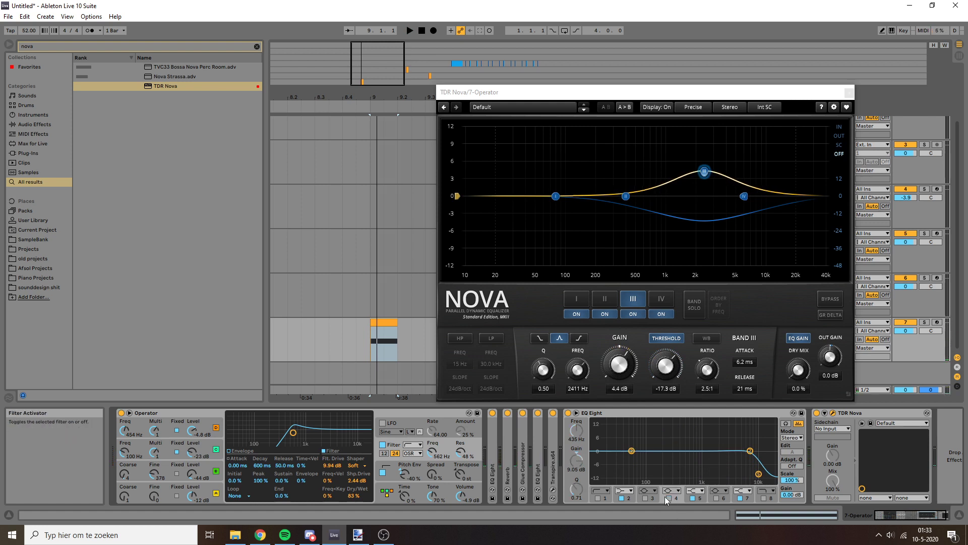
Raise the Reverb's low diffusion filter slightly, then fold the device.
{"action": "double_click", "coordinate": [511, 449]}
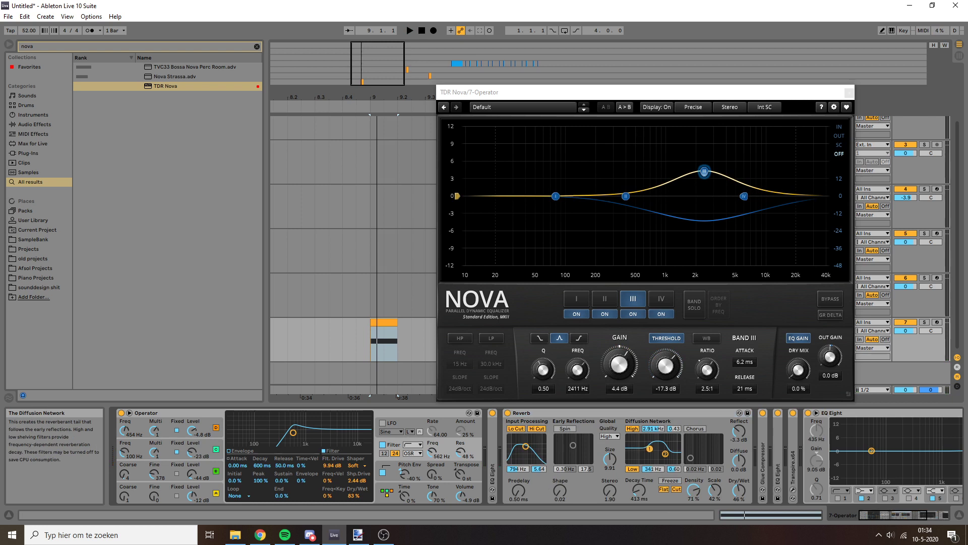
{"action": "key", "text": "space"}
{"action": "key", "text": "space"}
{"action": "key", "text": "space"}
{"action": "key", "text": "space"}
{"action": "key", "text": "space"}
{"action": "key", "text": "space"}
{"action": "key", "text": "space"}
{"action": "key", "text": "space"}
{"action": "left_click_drag", "start_coordinate": [652, 454], "coordinate": [652, 452]}
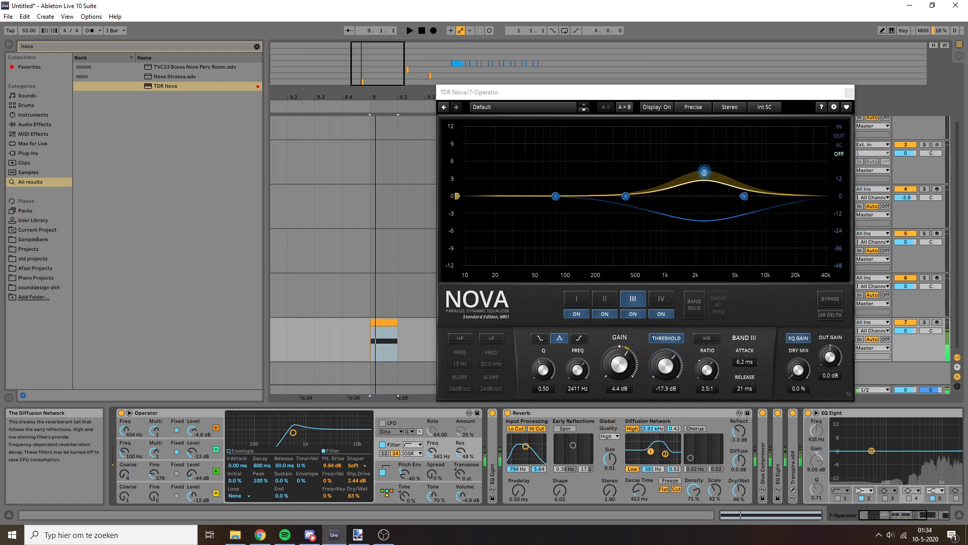
{"action": "double_click", "coordinate": [546, 416]}
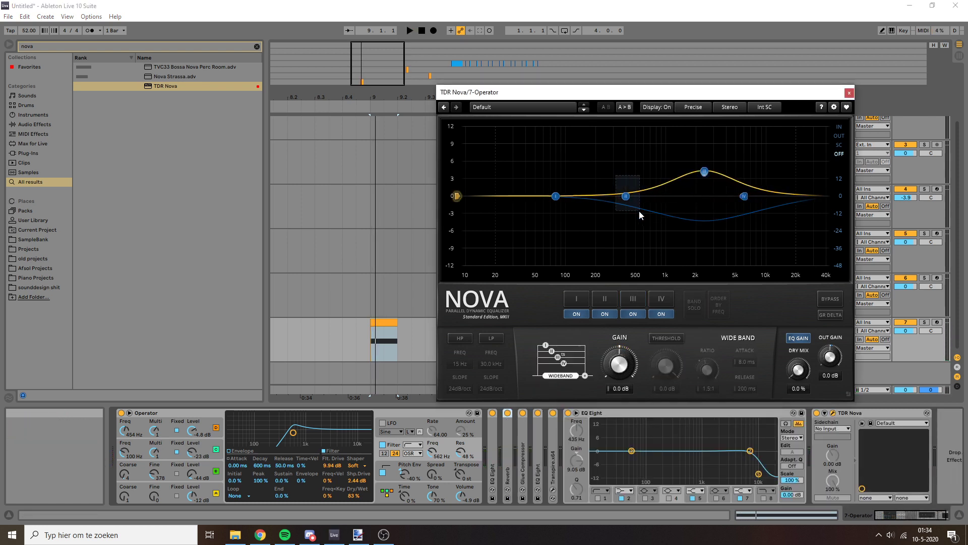
Solo TDR Nova's band II and boost it to about 6.3 dB near 611 Hz.
{"action": "left_click", "coordinate": [625, 196]}
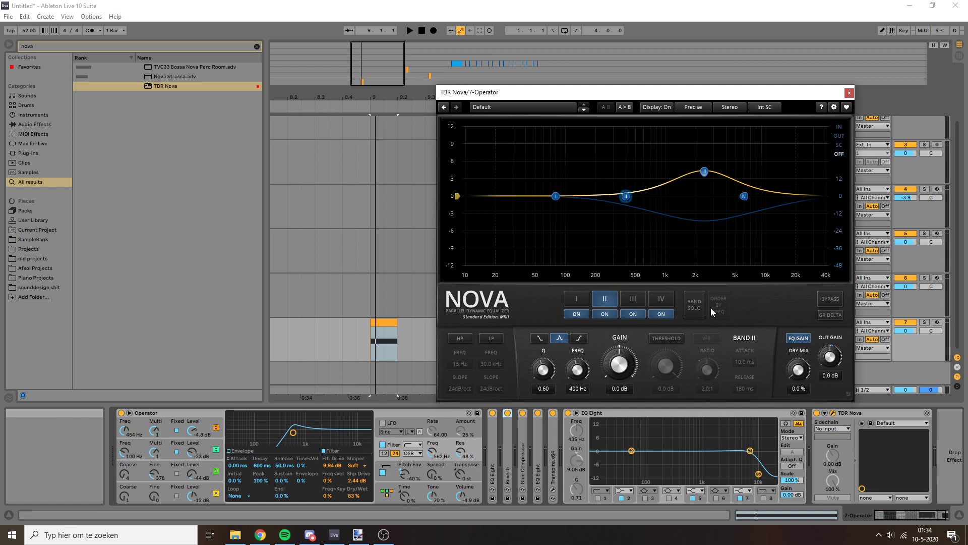
{"action": "left_click", "coordinate": [694, 305]}
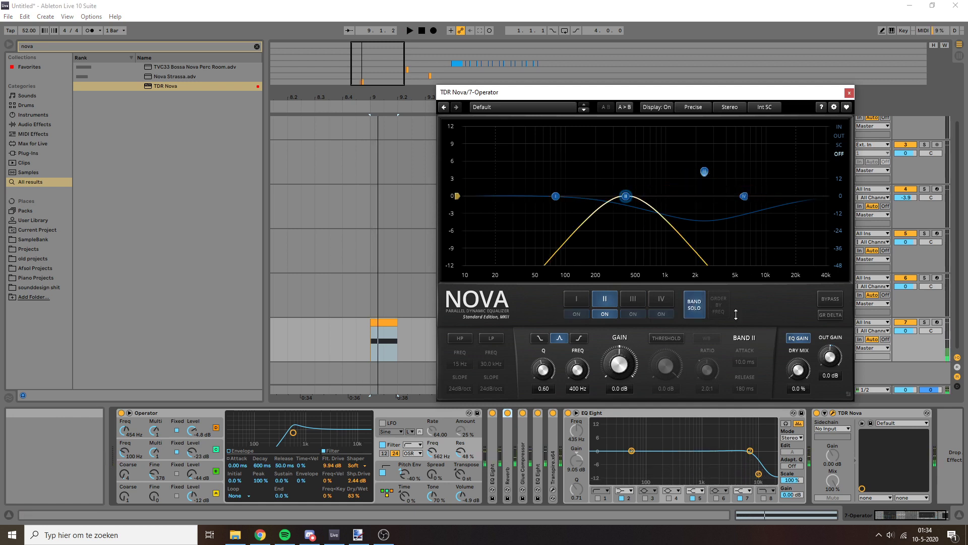
{"action": "left_click_drag", "start_coordinate": [656, 98], "coordinate": [583, 128]}
{"action": "left_click_drag", "start_coordinate": [551, 226], "coordinate": [573, 193]}
{"action": "scroll", "coordinate": [558, 191], "scroll_direction": "up", "scroll_amount": 5}
Unsolo band II, reset its gain, and enable its threshold with a shorter release.
{"action": "left_click", "coordinate": [622, 339]}
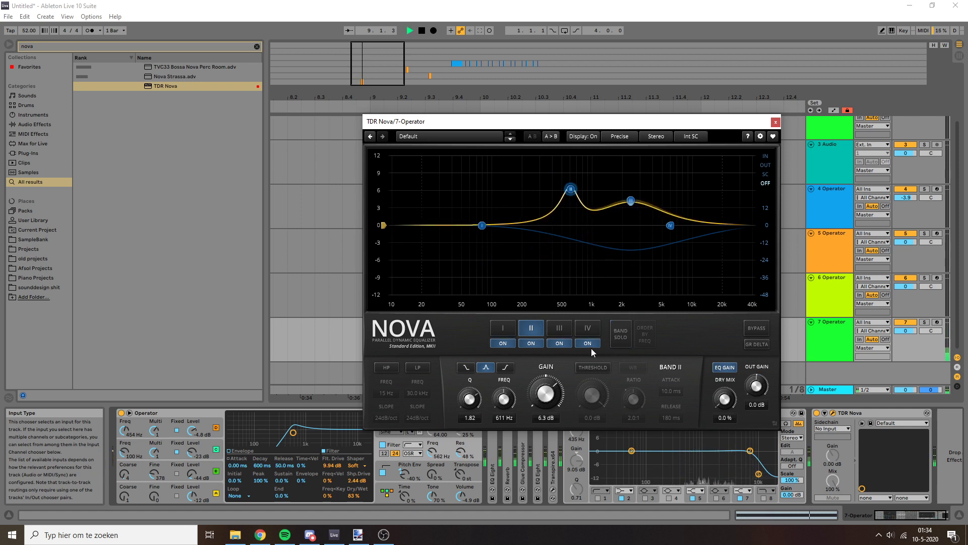
{"action": "double_click", "coordinate": [546, 396]}
{"action": "left_click", "coordinate": [592, 367]}
{"action": "mouse_move", "coordinate": [592, 395]}
{"action": "left_mouse_down"}
{"action": "mouse_move", "coordinate": [592, 448]}
{"action": "mouse_move", "coordinate": [592, 438]}
{"action": "left_mouse_up"}
{"action": "key", "text": "space"}
{"action": "left_click_drag", "start_coordinate": [671, 420], "coordinate": [671, 440]}
{"action": "key", "text": "space"}
Set band II to 2.7 dB gain, 8.7:1 ratio, -26.2 dB threshold and 70 ms release.
{"action": "left_click_drag", "start_coordinate": [546, 395], "coordinate": [546, 380]}
{"action": "key", "text": "space"}
{"action": "key", "text": "space"}
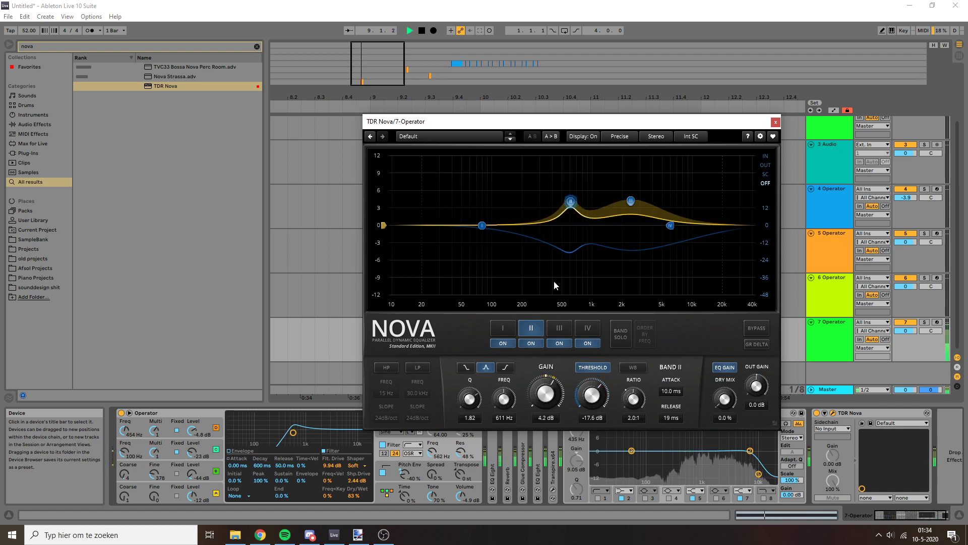
{"action": "left_click_drag", "start_coordinate": [553, 285], "coordinate": [560, 320]}
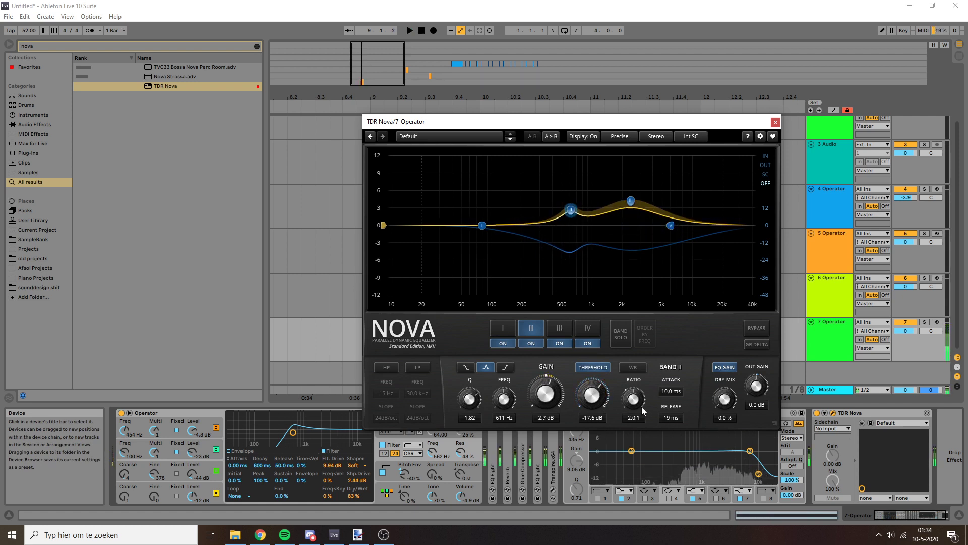
{"action": "left_click_drag", "start_coordinate": [643, 411], "coordinate": [648, 246]}
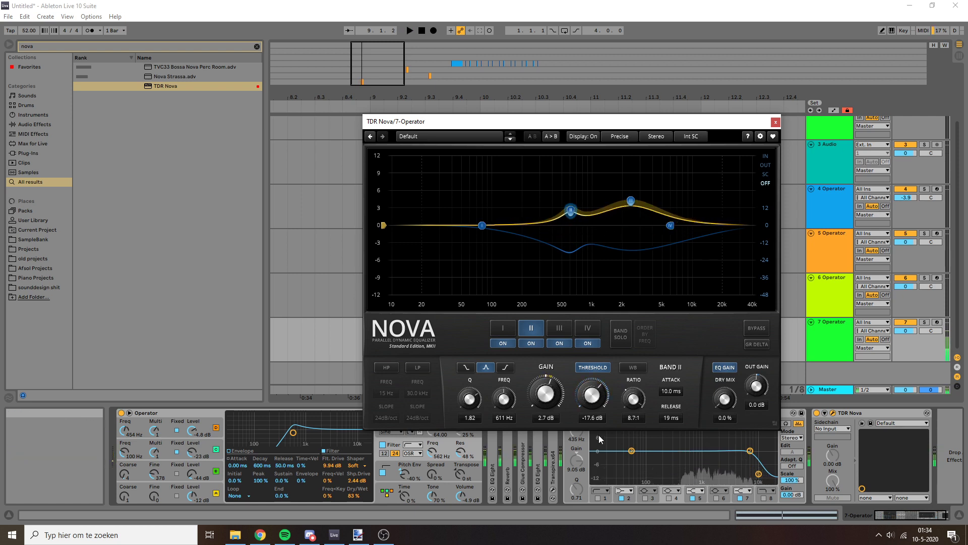
{"action": "key", "text": "space"}
{"action": "key", "text": "space"}
{"action": "key", "text": "space"}
{"action": "key", "text": "space"}
{"action": "key", "text": "space"}
{"action": "left_click_drag", "start_coordinate": [594, 396], "coordinate": [600, 422]}
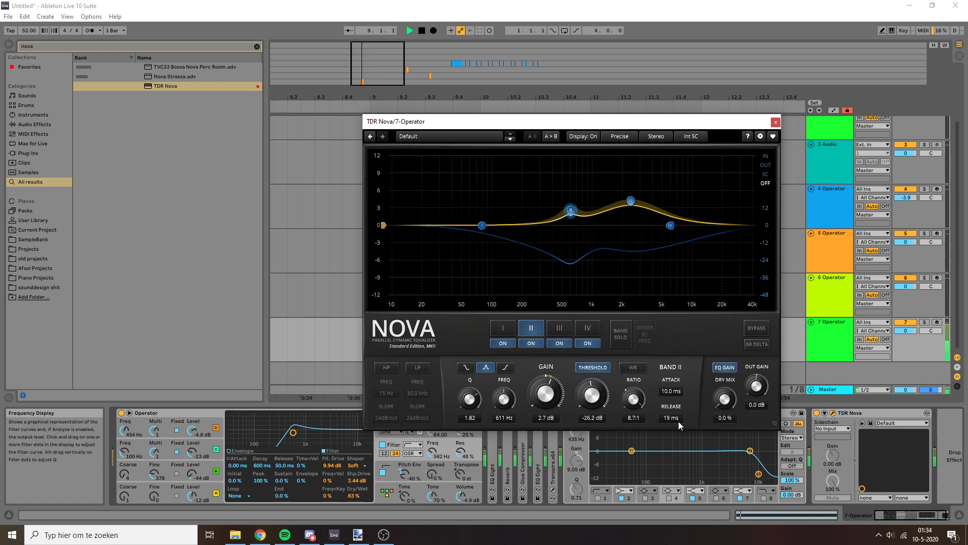
{"action": "key", "text": "space"}
{"action": "key", "text": "space"}
{"action": "key", "text": "space"}
{"action": "mouse_move", "coordinate": [673, 417]}
{"action": "left_mouse_down"}
{"action": "mouse_move", "coordinate": [672, 392]}
{"action": "mouse_move", "coordinate": [671, 419]}
{"action": "left_mouse_up"}
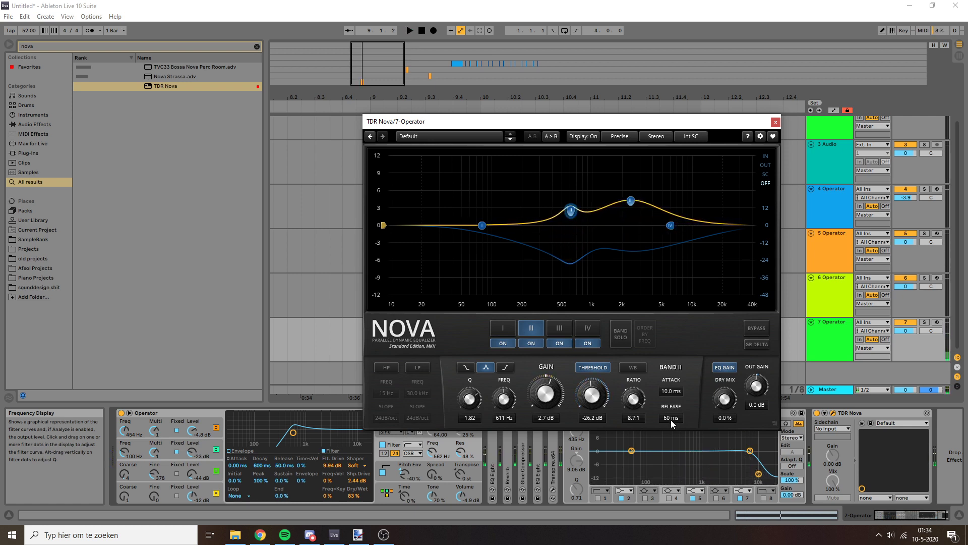
{"action": "left_click_drag", "start_coordinate": [583, 124], "coordinate": [480, 124]}
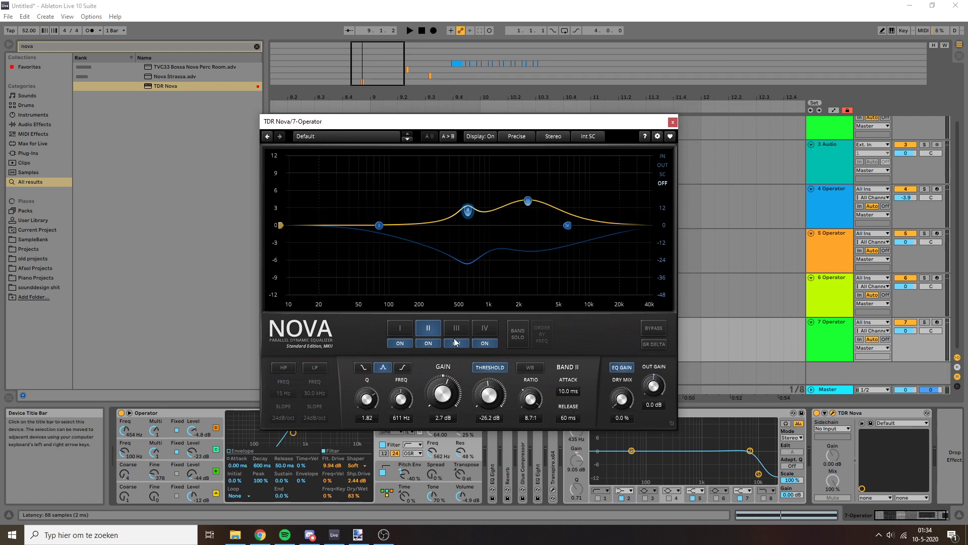
{"action": "mouse_move", "coordinate": [568, 420]}
{"action": "left_mouse_down"}
{"action": "mouse_move", "coordinate": [568, 401]}
{"action": "mouse_move", "coordinate": [568, 425]}
{"action": "mouse_move", "coordinate": [578, 428]}
{"action": "left_mouse_up"}
{"action": "key", "text": "space"}
{"action": "key", "text": "space"}
{"action": "key", "text": "space"}
{"action": "key", "text": "space"}
{"action": "key", "text": "space"}
{"action": "key", "text": "space"}
{"action": "key", "text": "space"}
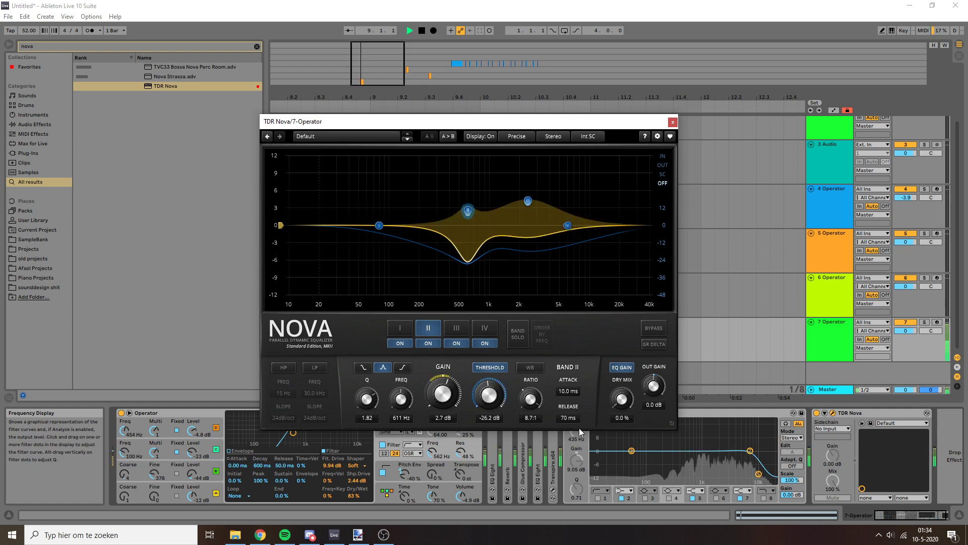
Close Nova, fold EQ Eight and Nova, and add a Reverb via 'rev' search.
{"action": "left_click", "coordinate": [672, 122]}
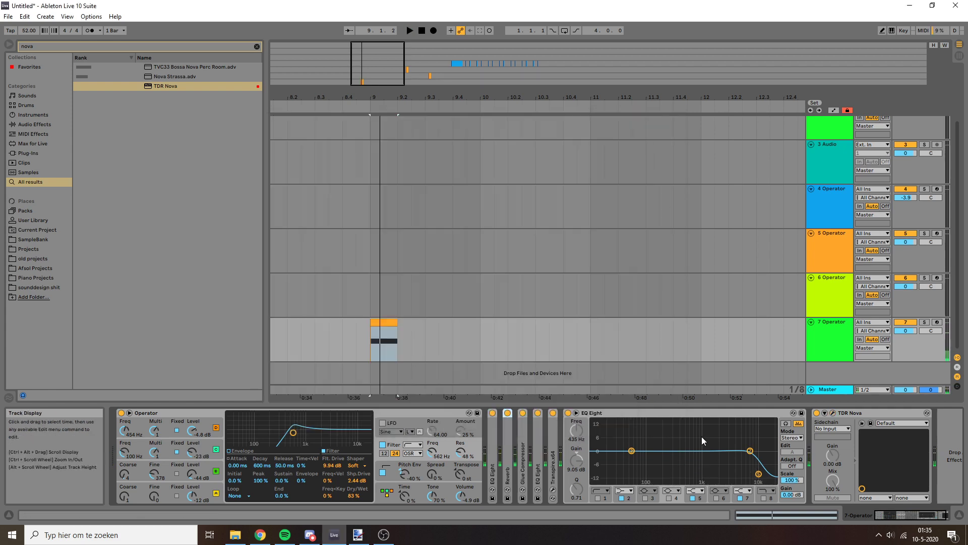
{"action": "double_click", "coordinate": [611, 412]}
{"action": "double_click", "coordinate": [643, 413]}
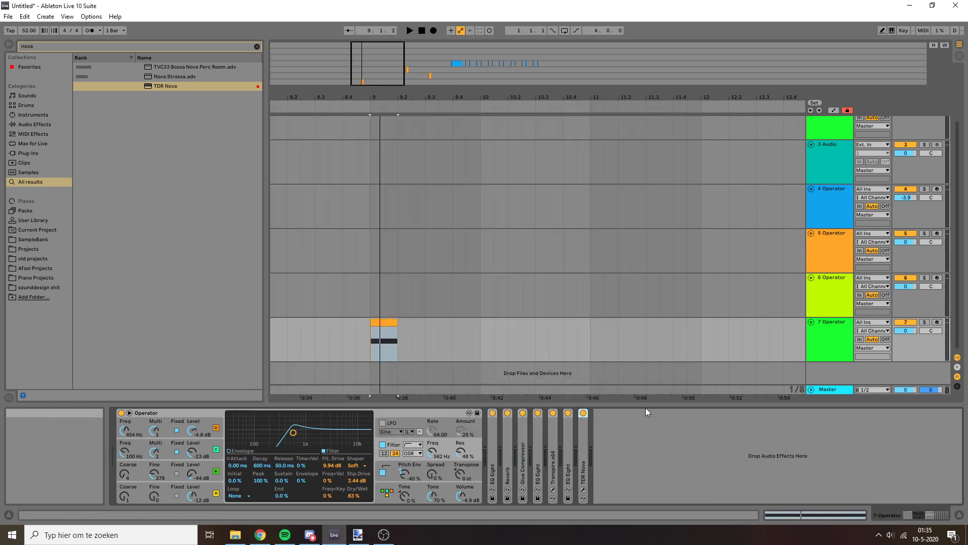
{"action": "type", "text": "rev"}
{"action": "key", "text": "Return"}
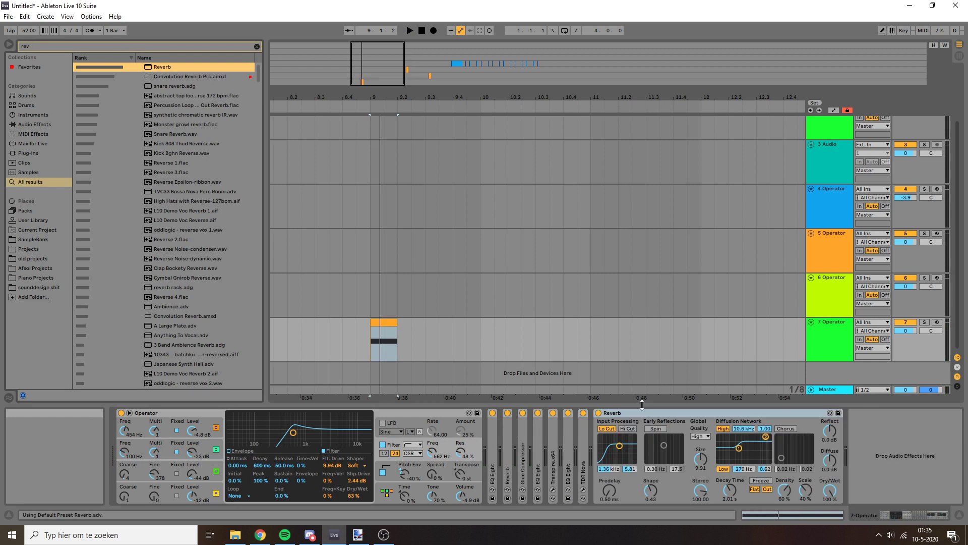
Give the Reverb Hi Cut, size 12.66, 1.53 s decay, wider stereo and very low wet mix.
{"action": "left_click", "coordinate": [628, 429]}
{"action": "left_click_drag", "start_coordinate": [619, 446], "coordinate": [618, 446]}
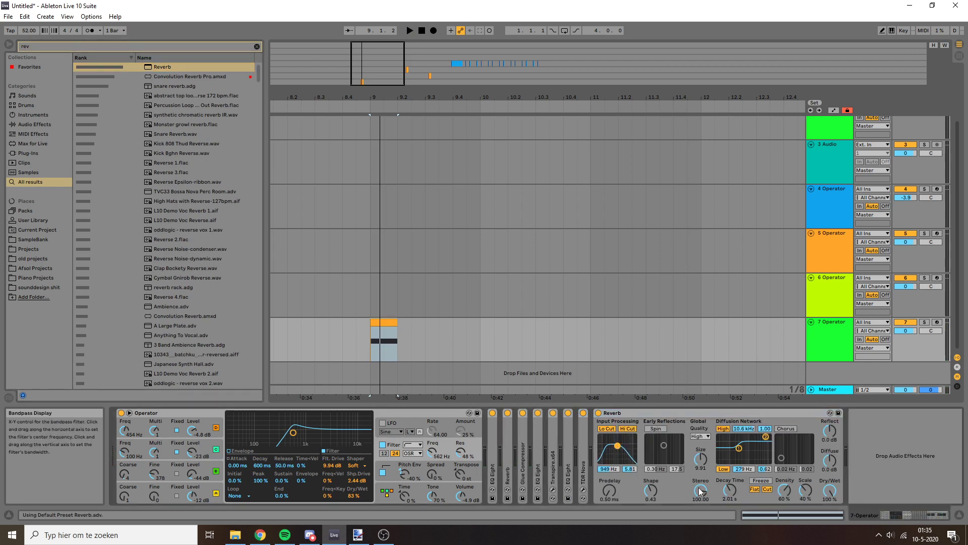
{"action": "left_click_drag", "start_coordinate": [701, 491], "coordinate": [729, 496]}
{"action": "left_click_drag", "start_coordinate": [704, 458], "coordinate": [704, 452]}
{"action": "key", "text": "space"}
{"action": "left_click_drag", "start_coordinate": [829, 489], "coordinate": [829, 495]}
{"action": "left_click_drag", "start_coordinate": [765, 436], "coordinate": [757, 446]}
{"action": "left_click_drag", "start_coordinate": [830, 490], "coordinate": [830, 496]}
{"action": "key", "text": "space"}
{"action": "key", "text": "space"}
{"action": "key", "text": "space"}
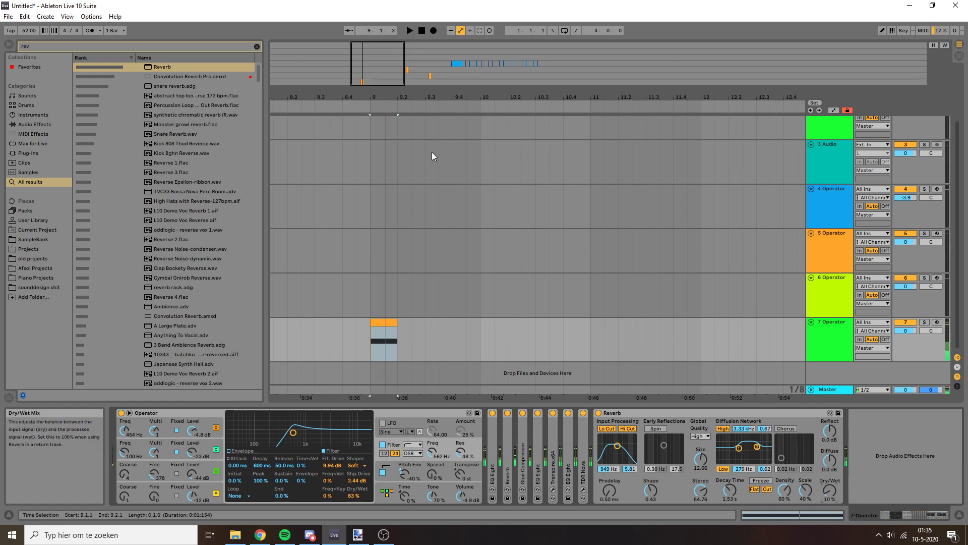
Play the percussion track over bars 7–15, clear the time selection, then bring up Discord.
{"action": "key", "text": "space"}
{"action": "left_click_drag", "start_coordinate": [388, 63], "coordinate": [396, 43]}
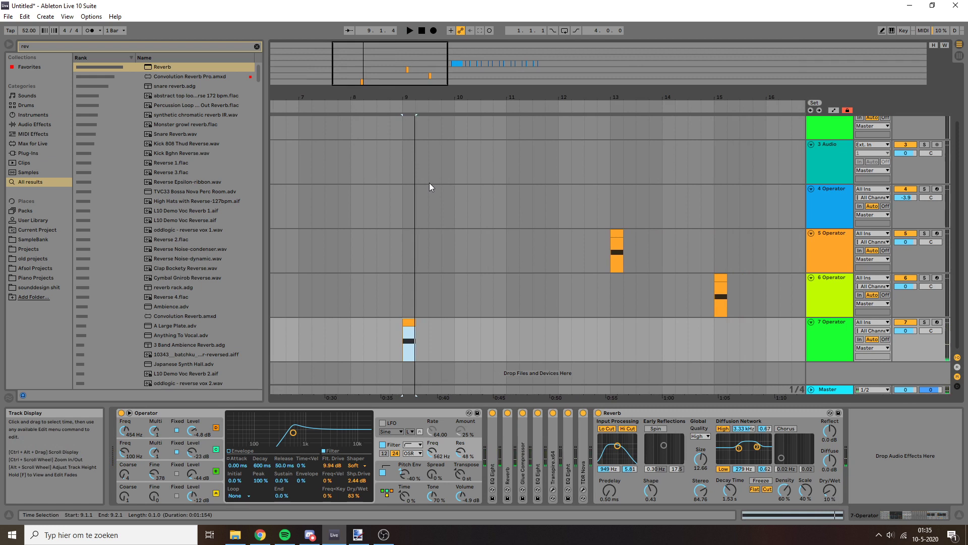
{"action": "key", "text": "space"}
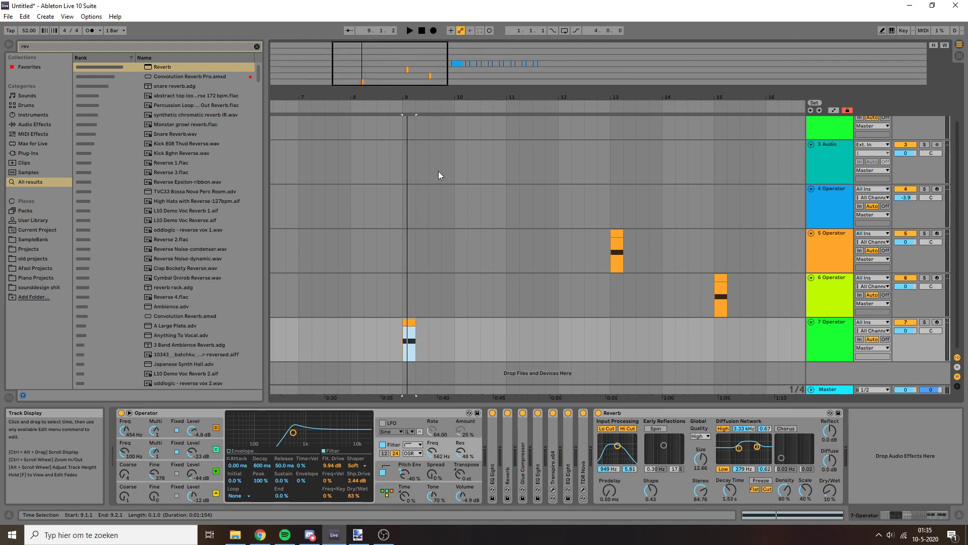
{"action": "left_click_drag", "start_coordinate": [398, 97], "coordinate": [398, 114]}
{"action": "left_click_drag", "start_coordinate": [395, 63], "coordinate": [405, 61]}
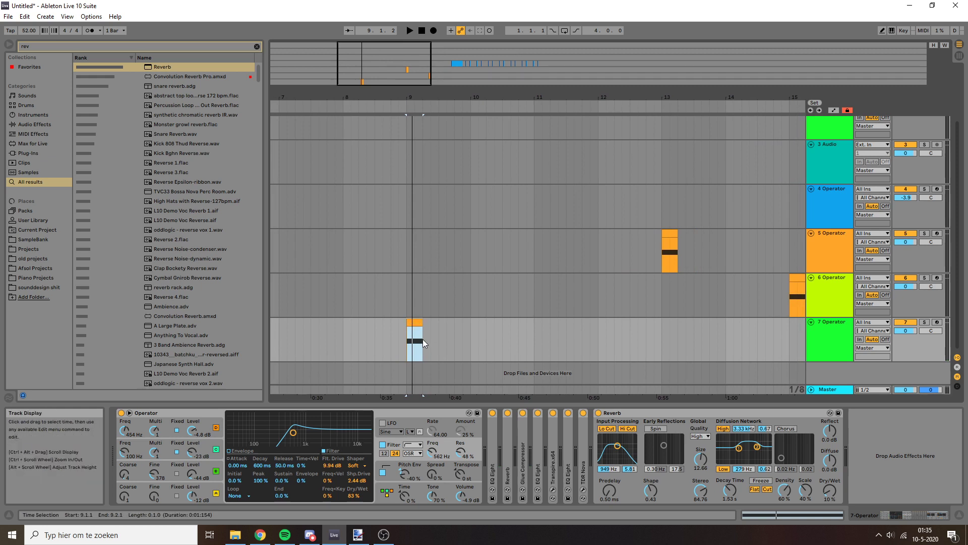
{"action": "left_click", "coordinate": [408, 341]}
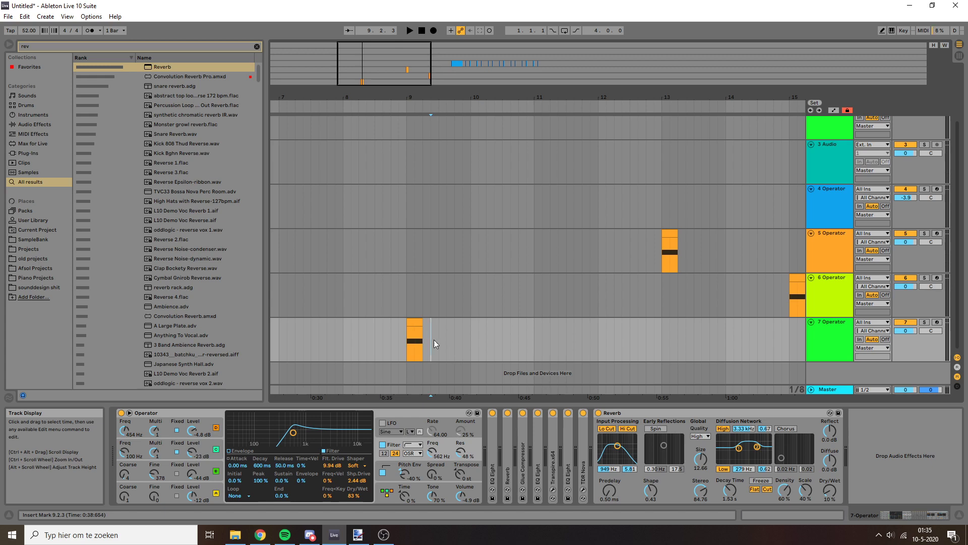
{"action": "left_click", "coordinate": [309, 536]}
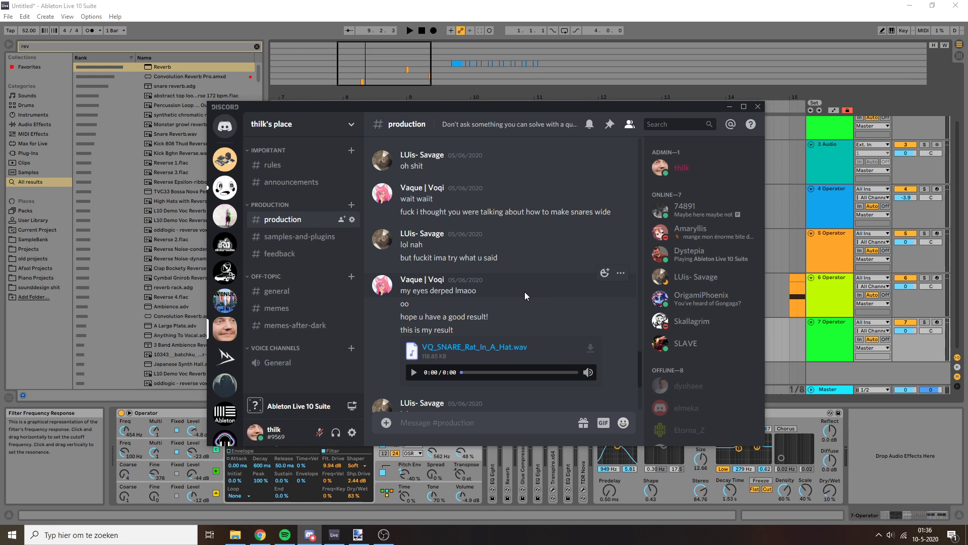
{"action": "left_click_drag", "start_coordinate": [532, 107], "coordinate": [518, 61]}
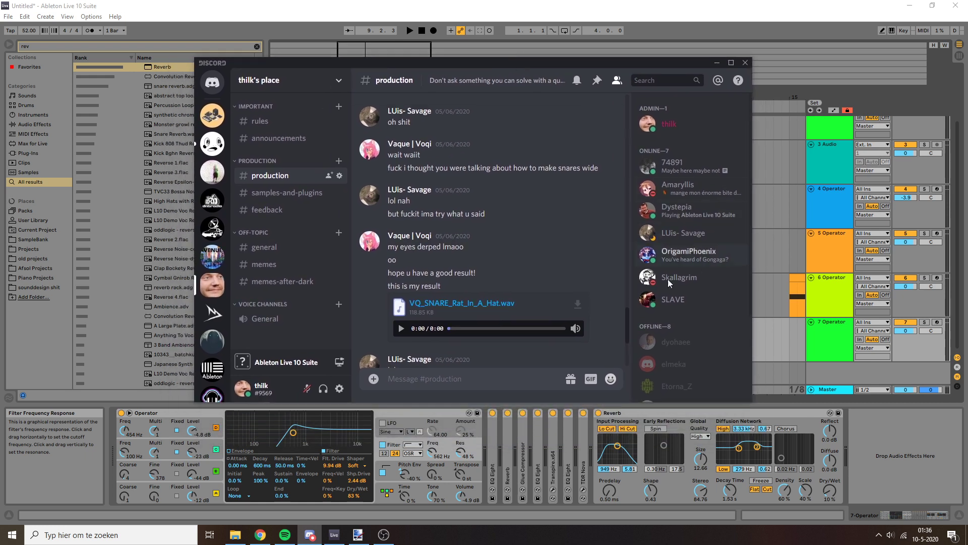